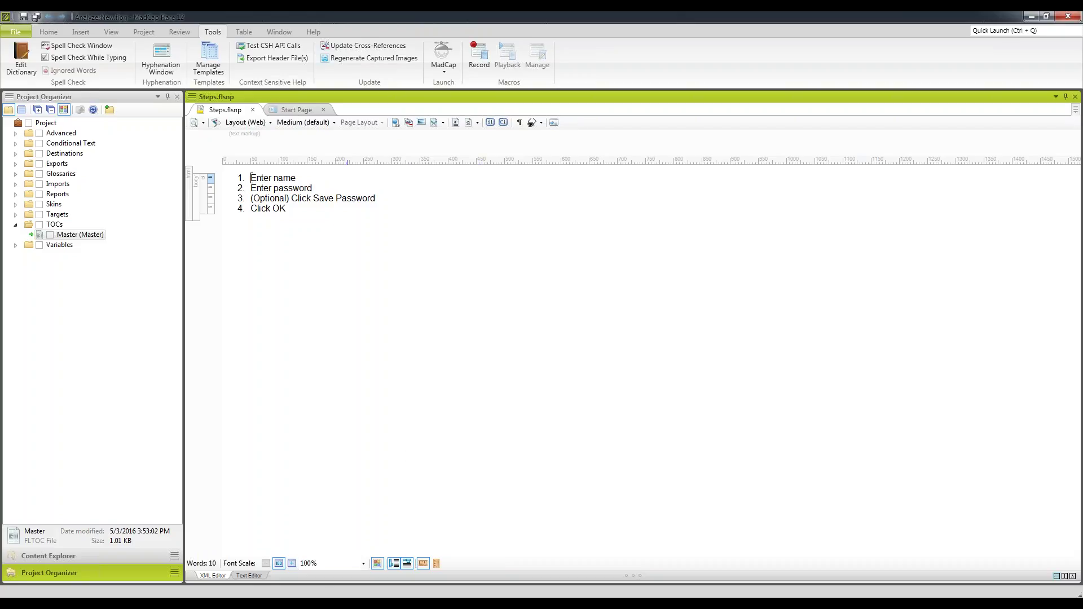
- Switch to MadCap Analyzer and open the list of broken links from the project's issue summary
key(alt+Tab)
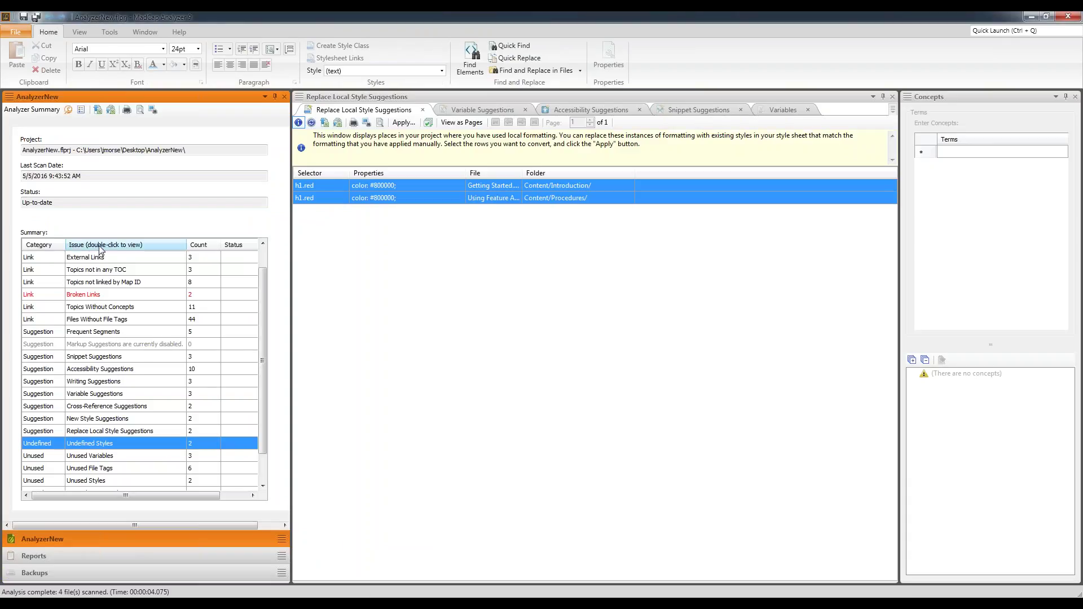
click(94, 269)
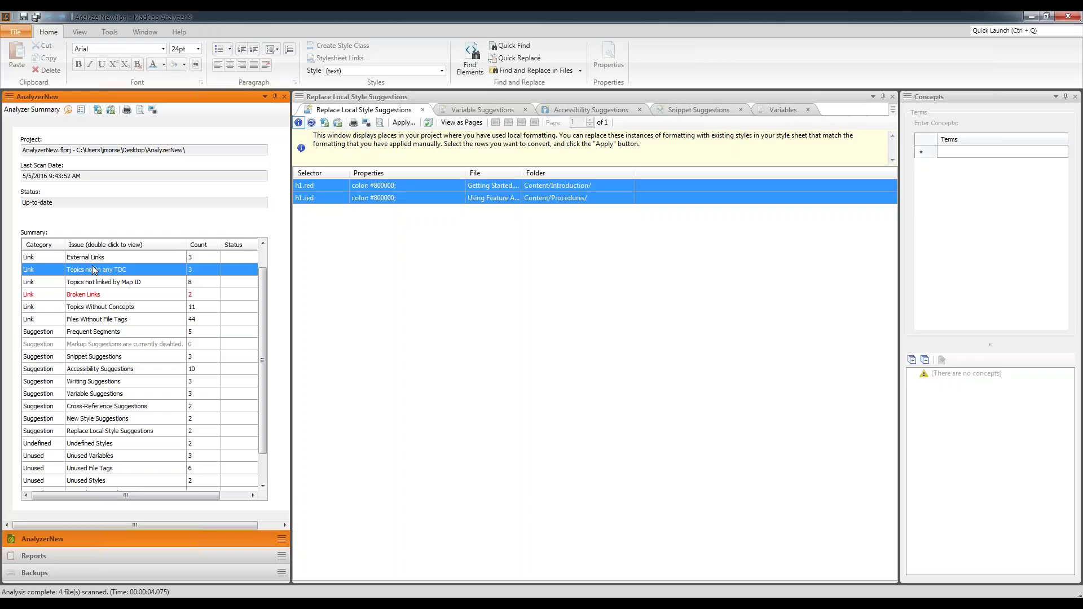
click(114, 297)
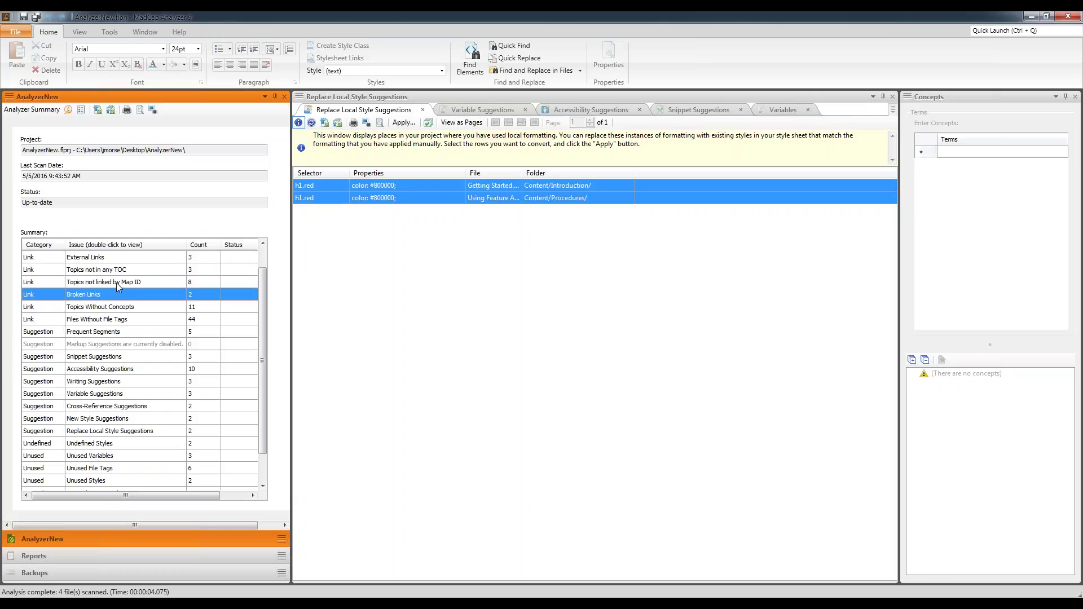
click(116, 282)
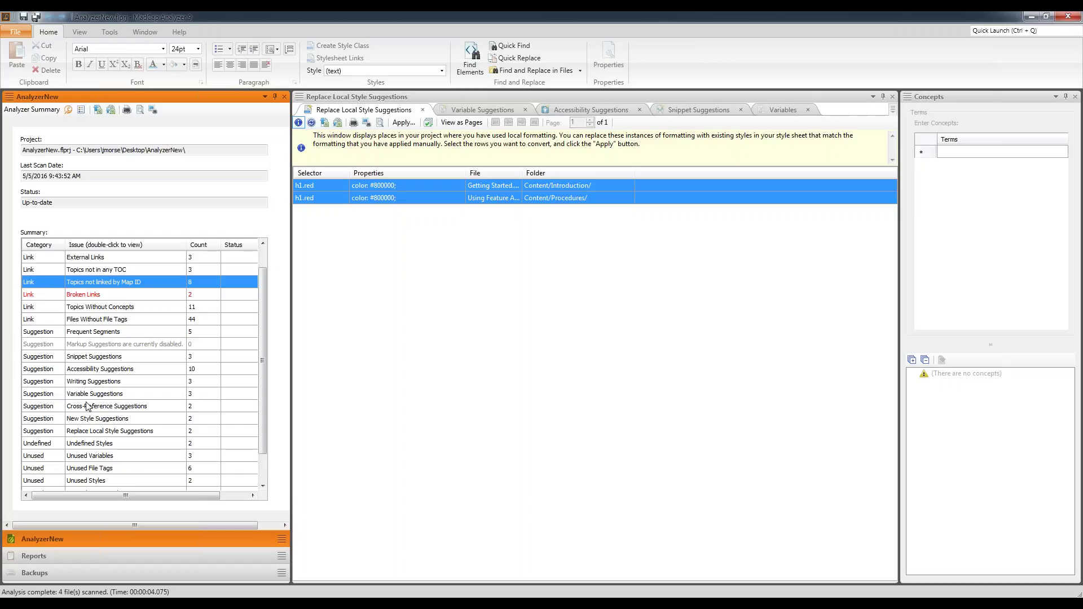
click(113, 295)
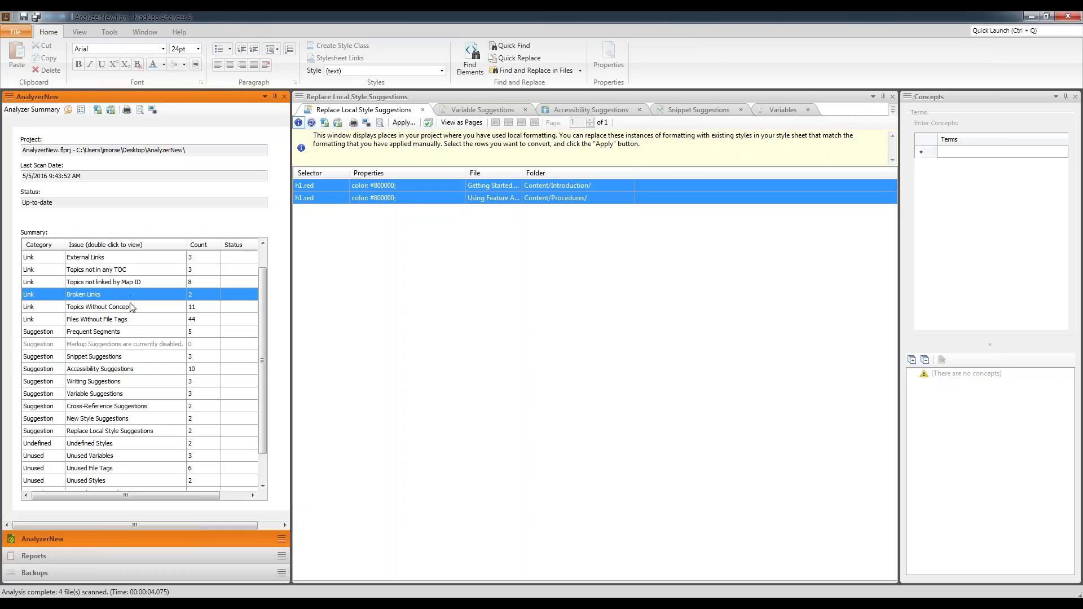
click(118, 305)
double_click(109, 296)
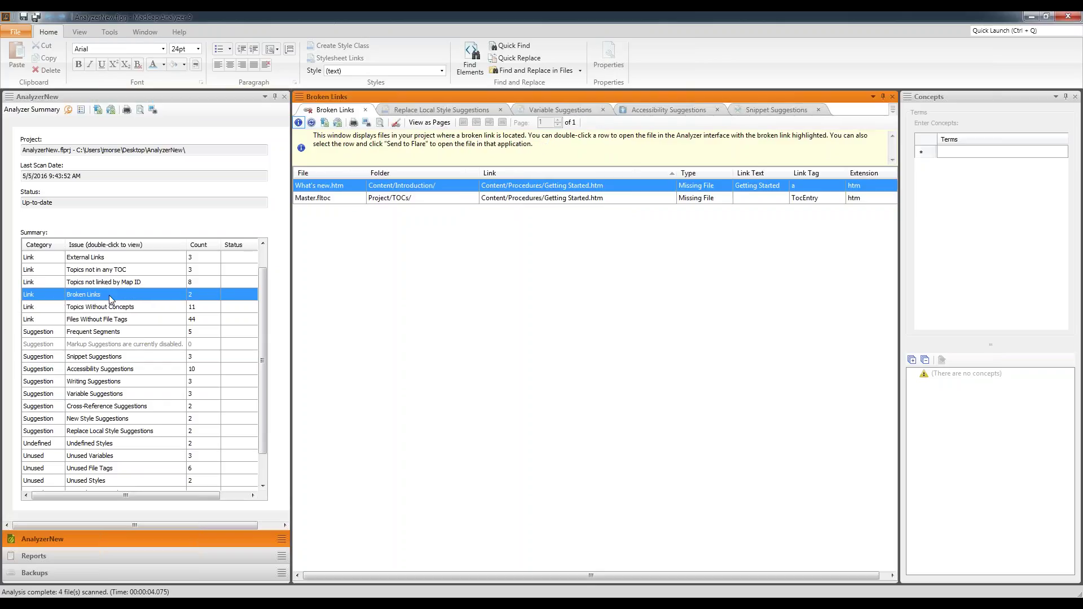
- Look over the What's new.htm topic containing the broken Getting Started link, and return to the broken links list
click(397, 123)
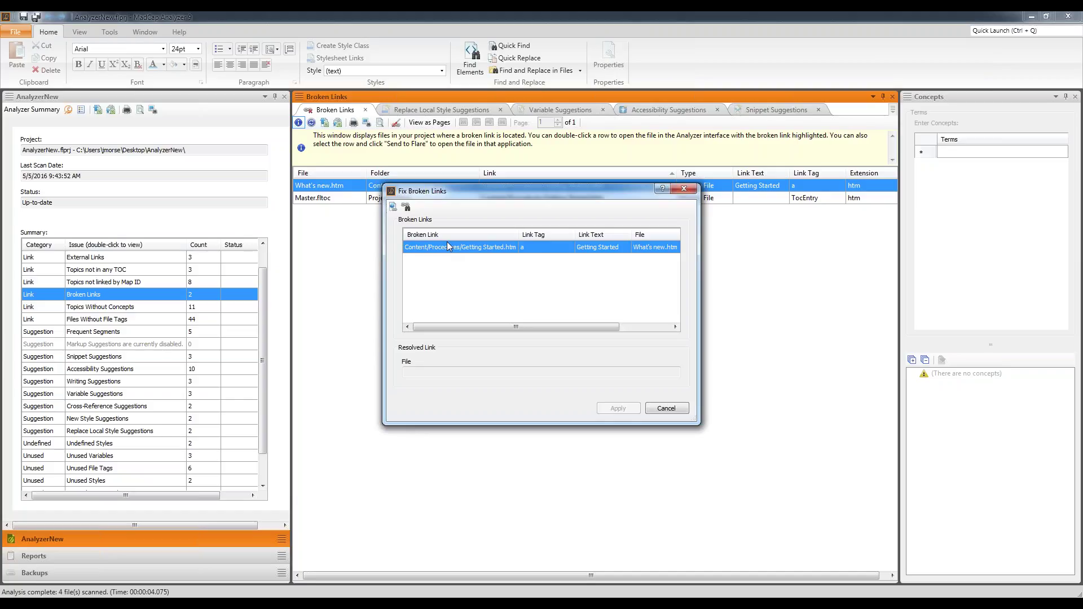
click(665, 408)
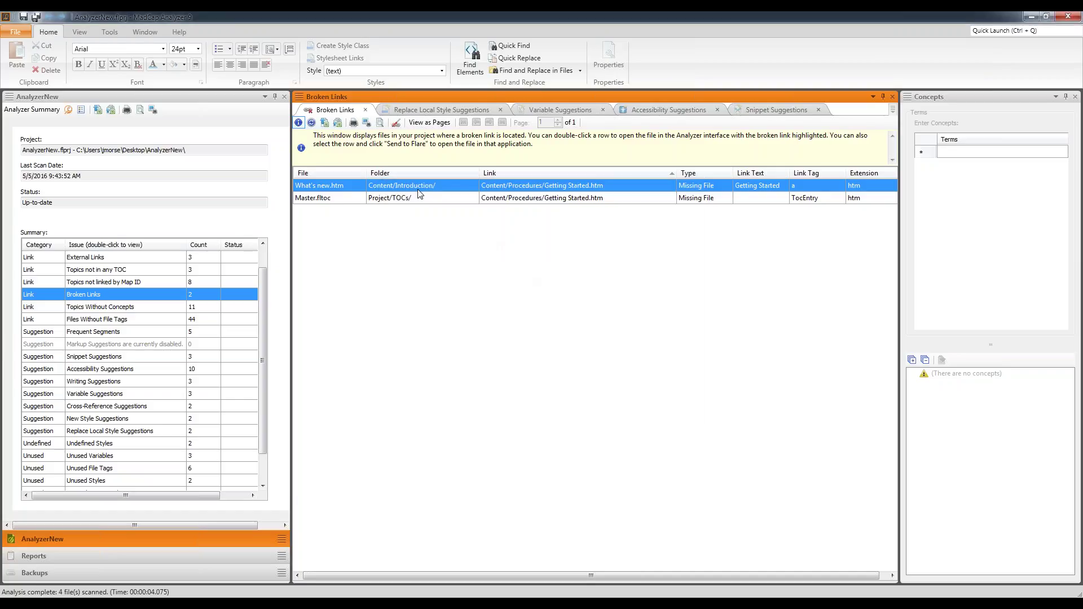
double_click(406, 191)
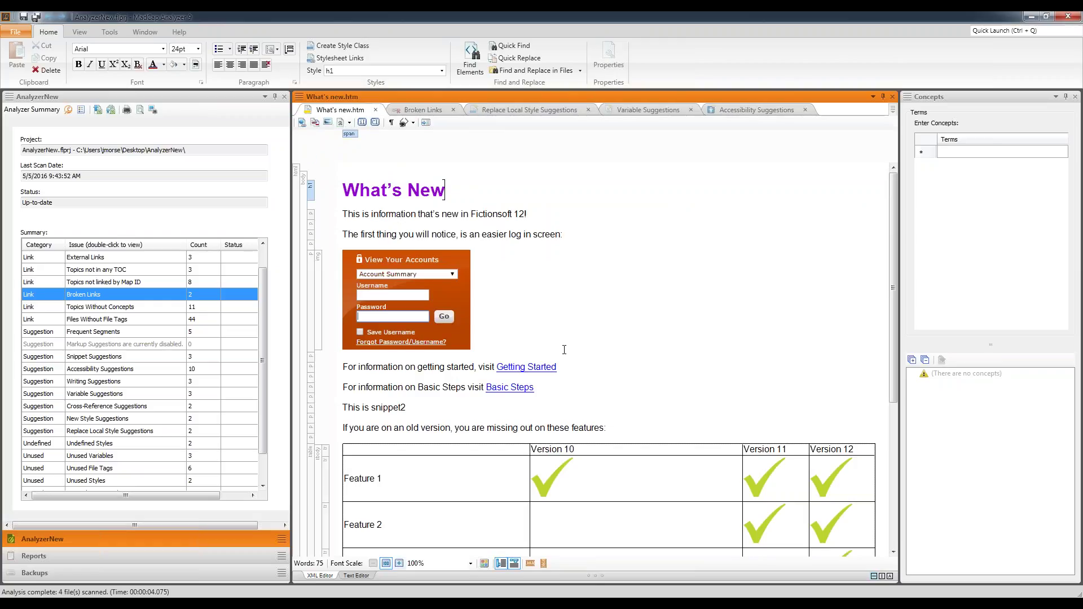
scroll(564, 350, down, 5)
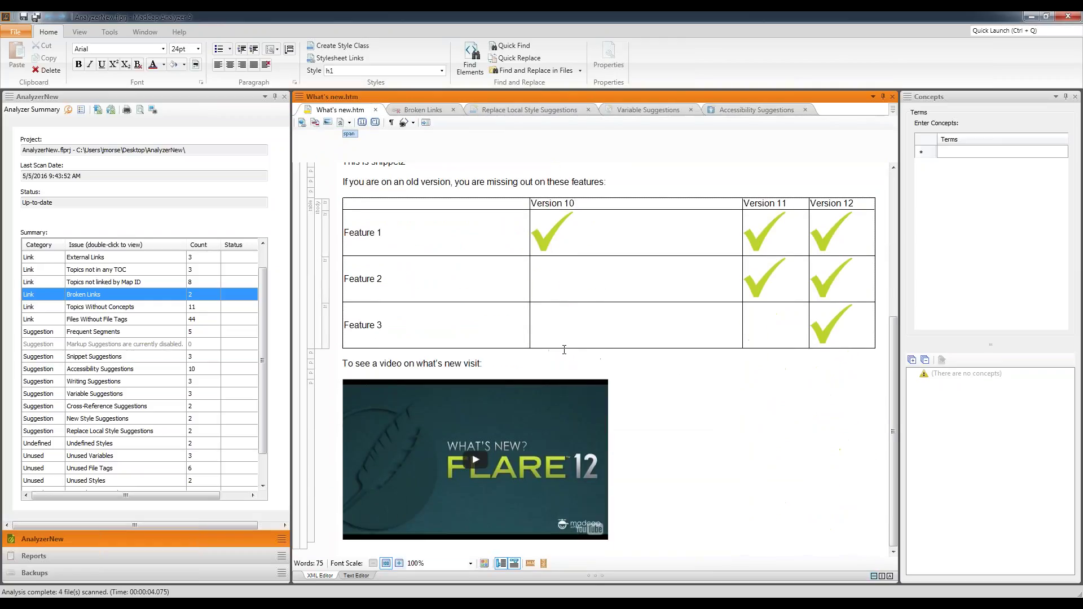
click(439, 112)
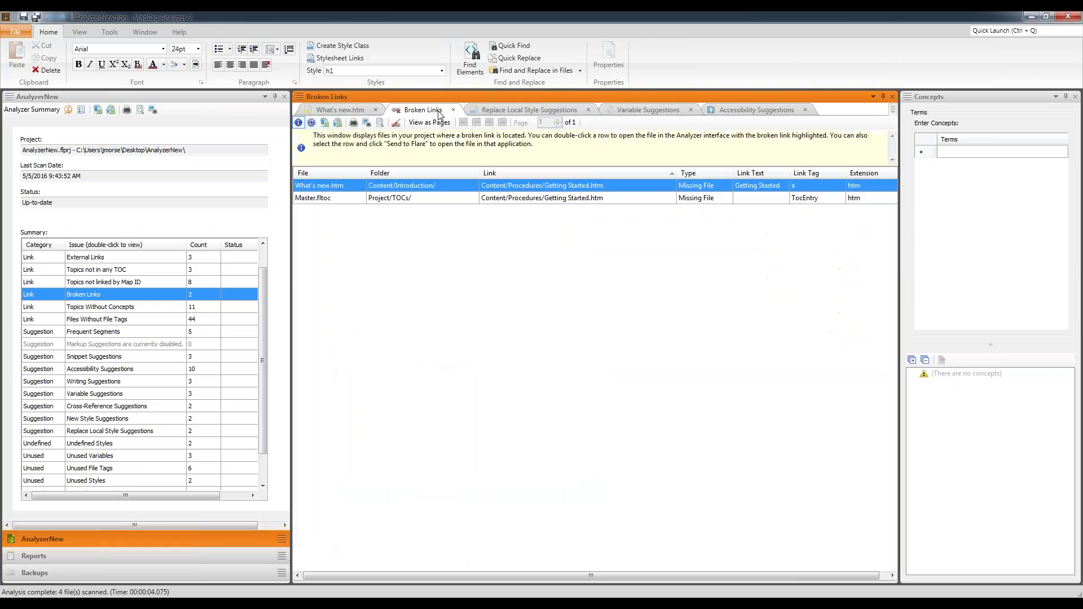
- Fix the broken Getting Started link in What's new.htm by applying the similar file Getting Started.htm from /Content/Introduction
click(396, 124)
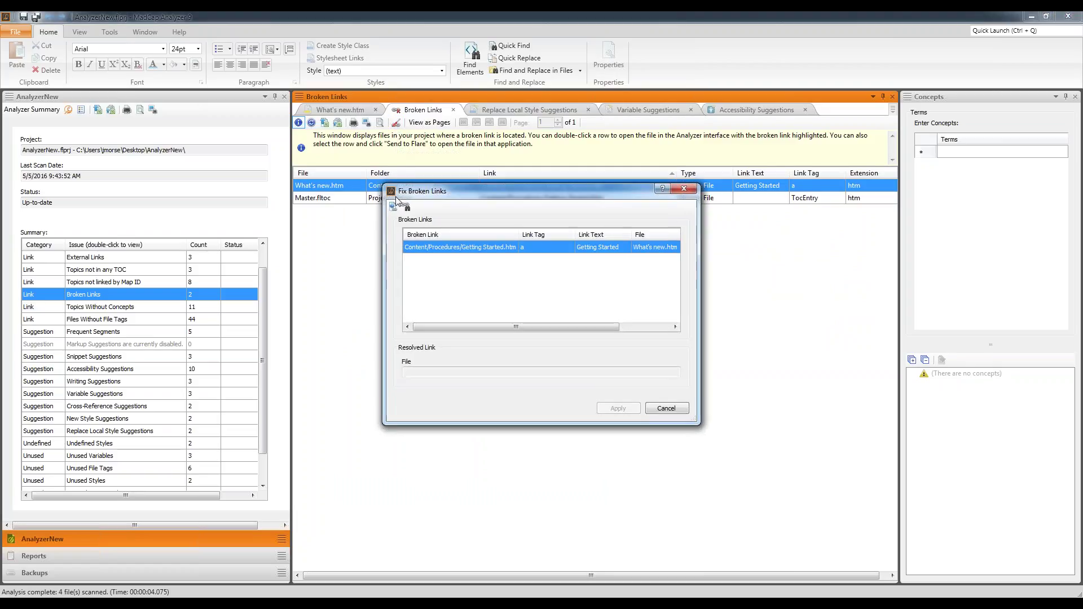
click(393, 209)
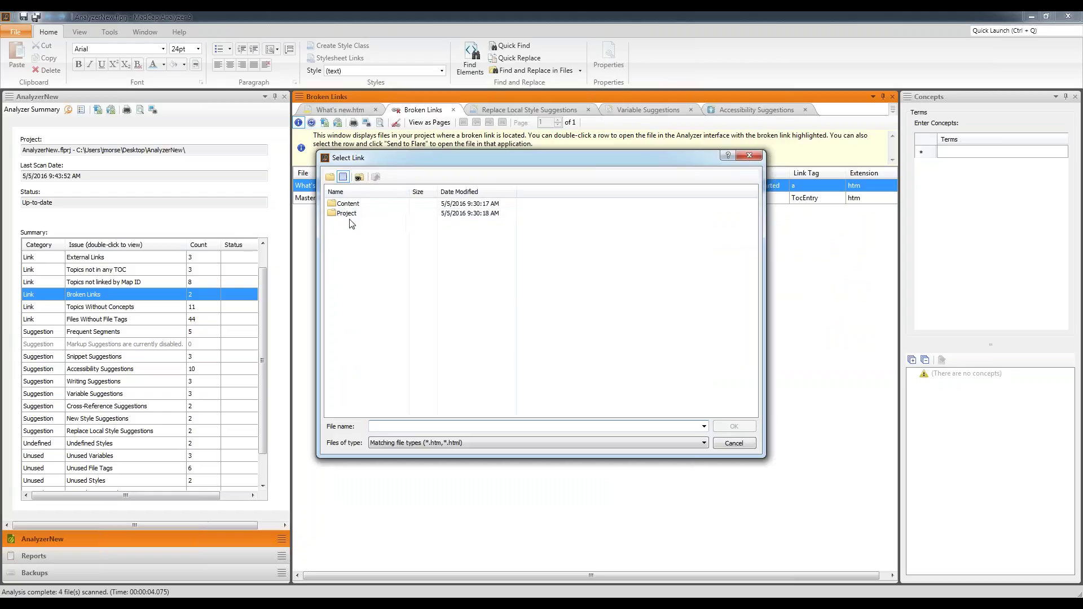
click(750, 156)
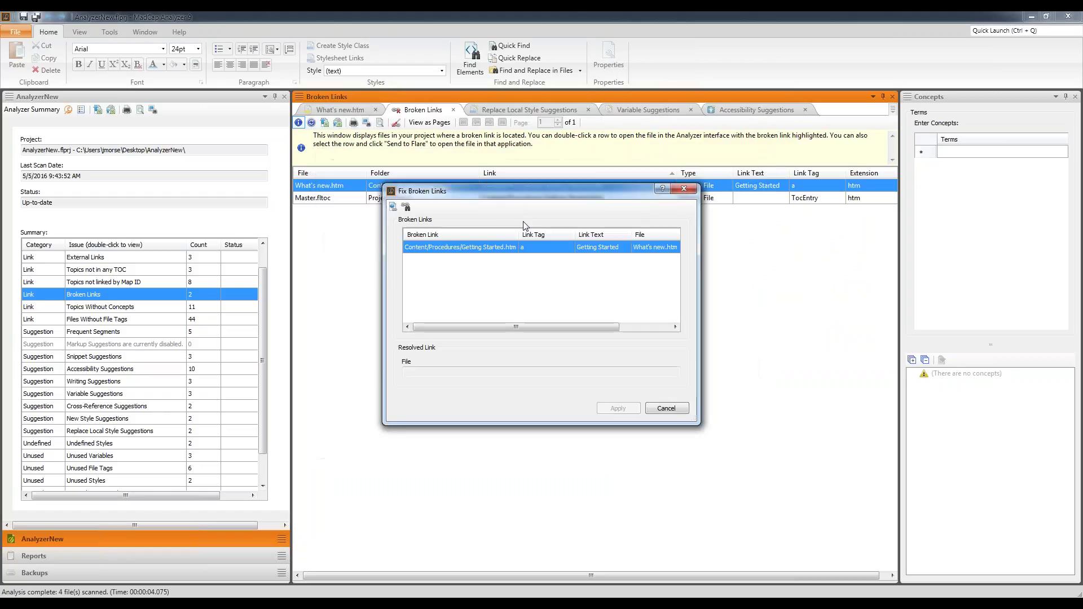
click(407, 207)
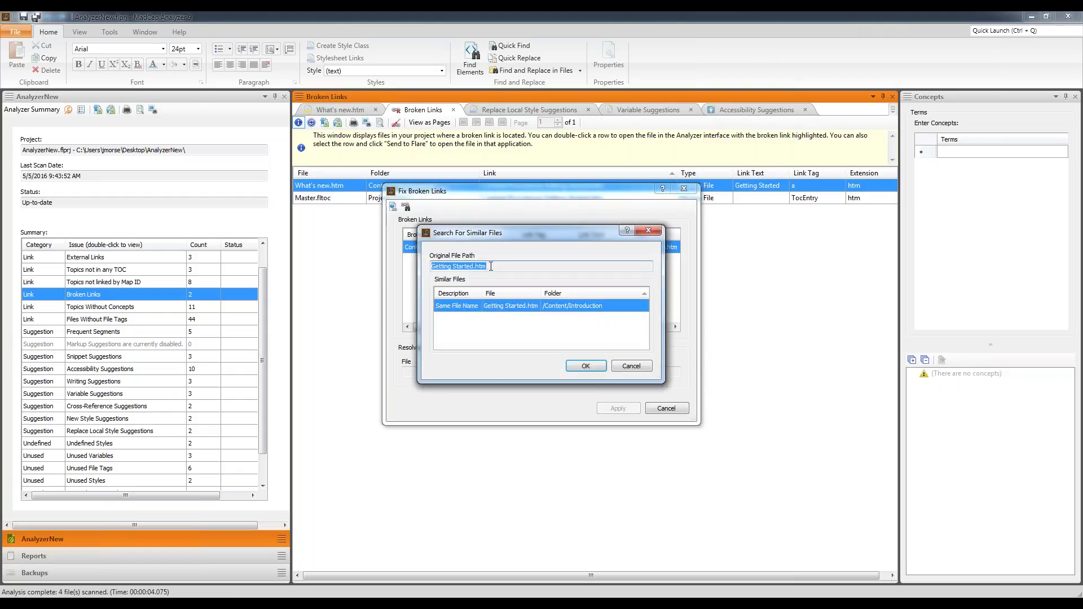
click(585, 367)
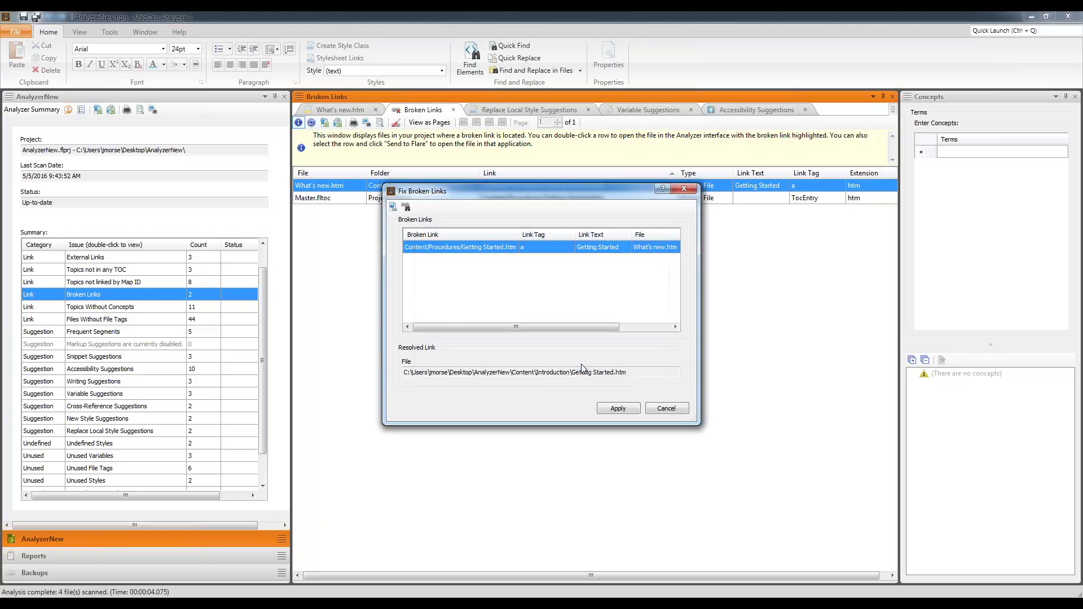
click(624, 405)
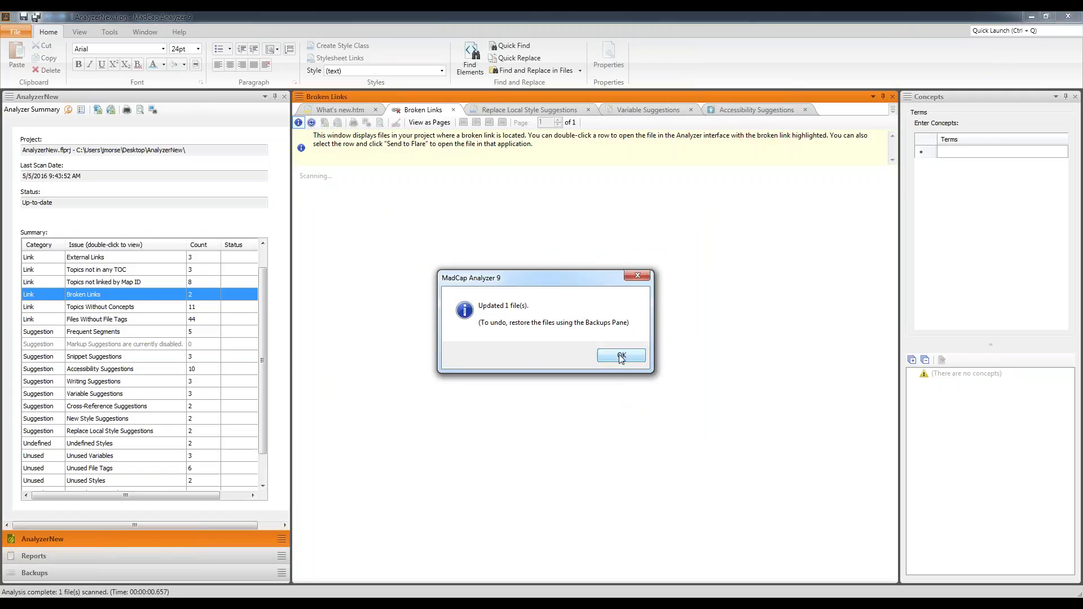
click(622, 358)
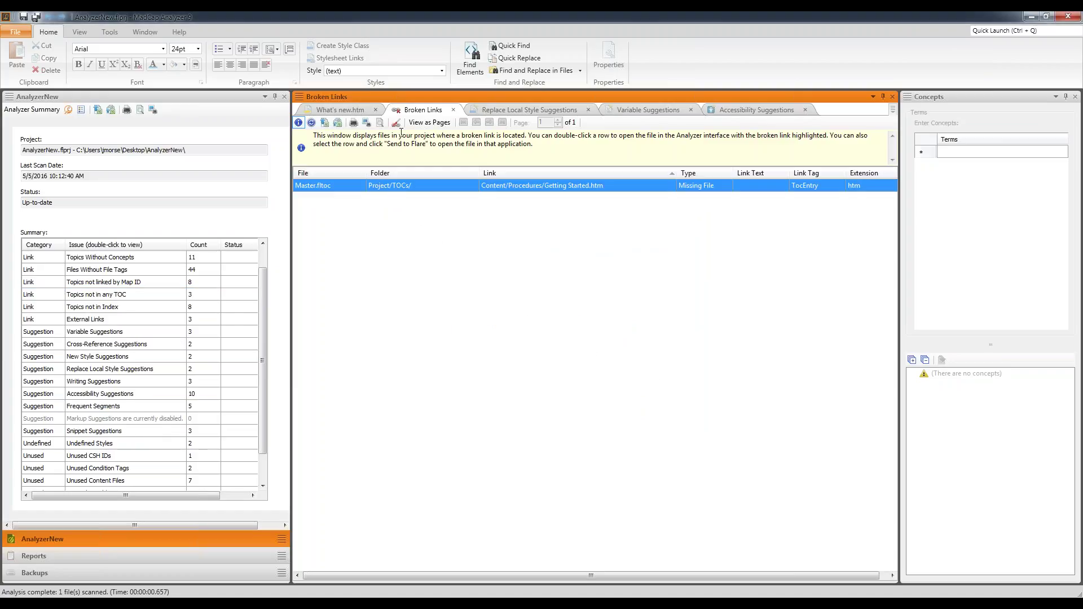
- Fix the broken TOC entry in Master.fltoc with the similar file Getting Started.htm from /Content/Introduction, allowing the Backups folder to be emptied
click(396, 122)
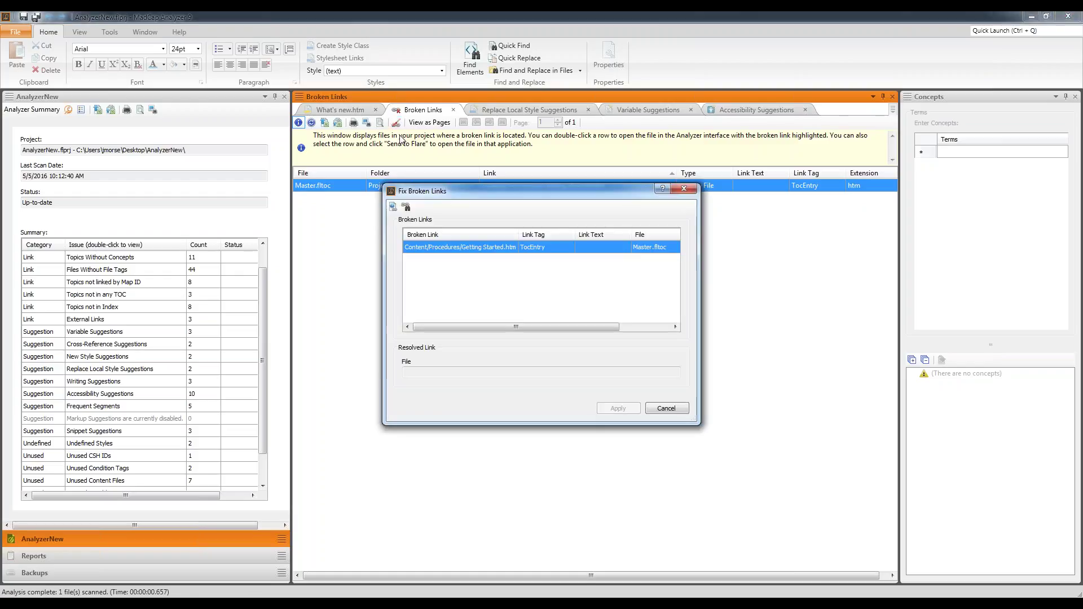
click(406, 206)
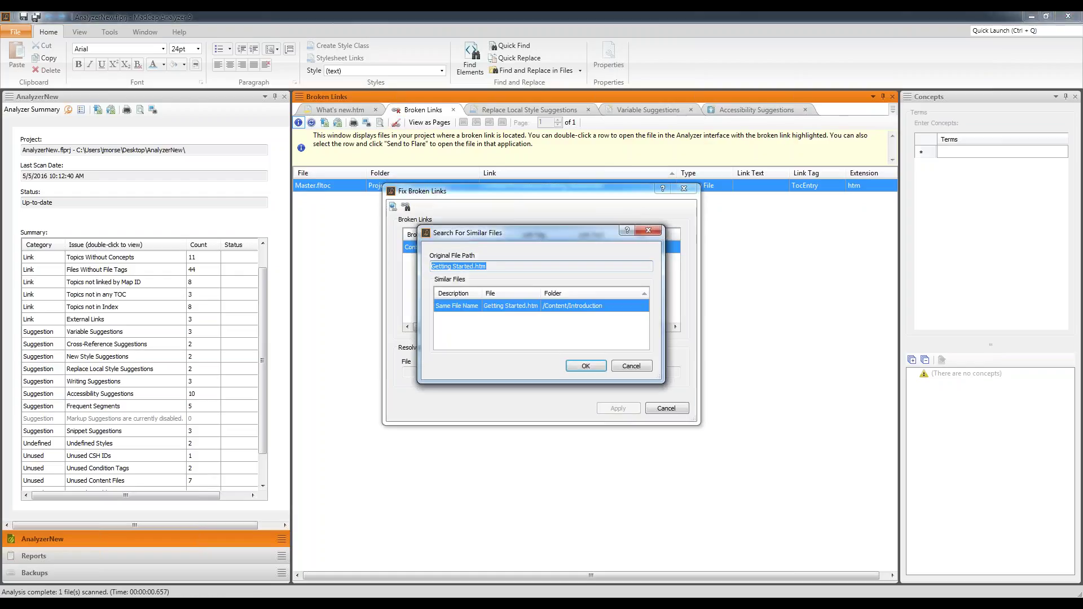
click(581, 367)
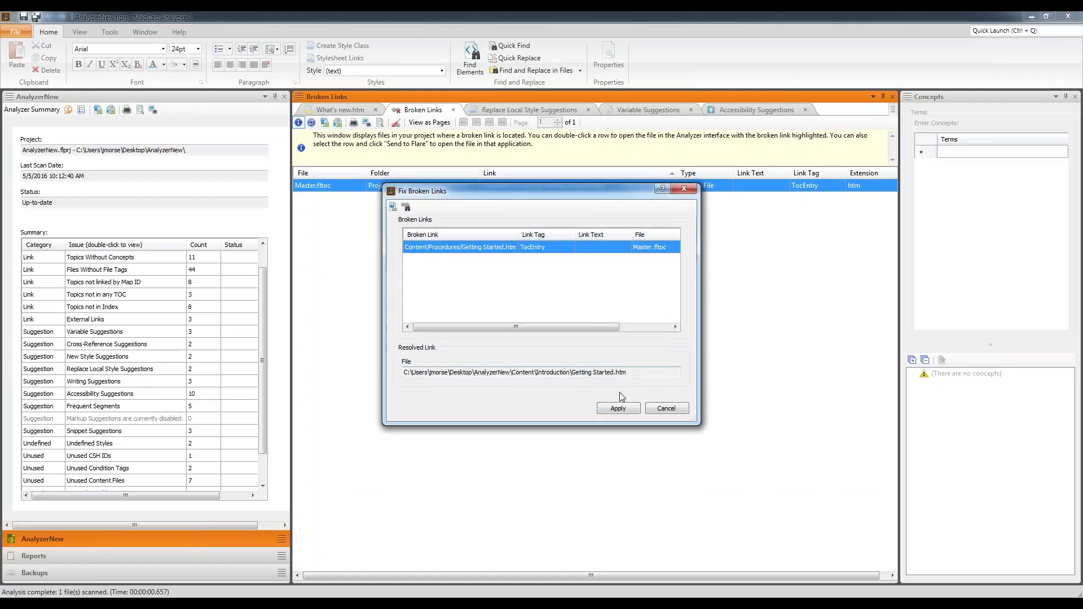
click(621, 408)
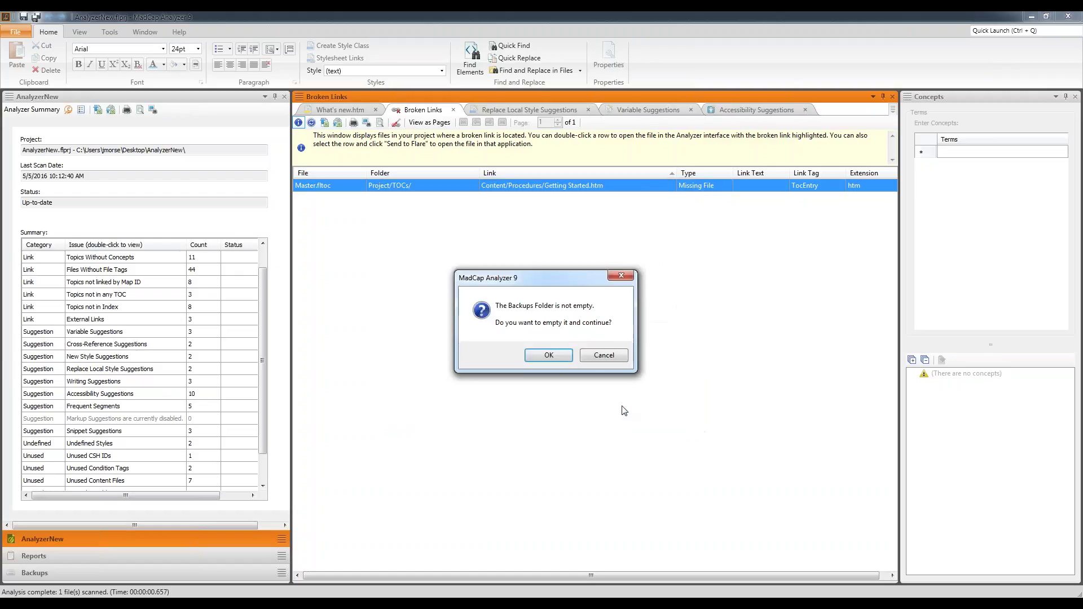
click(557, 357)
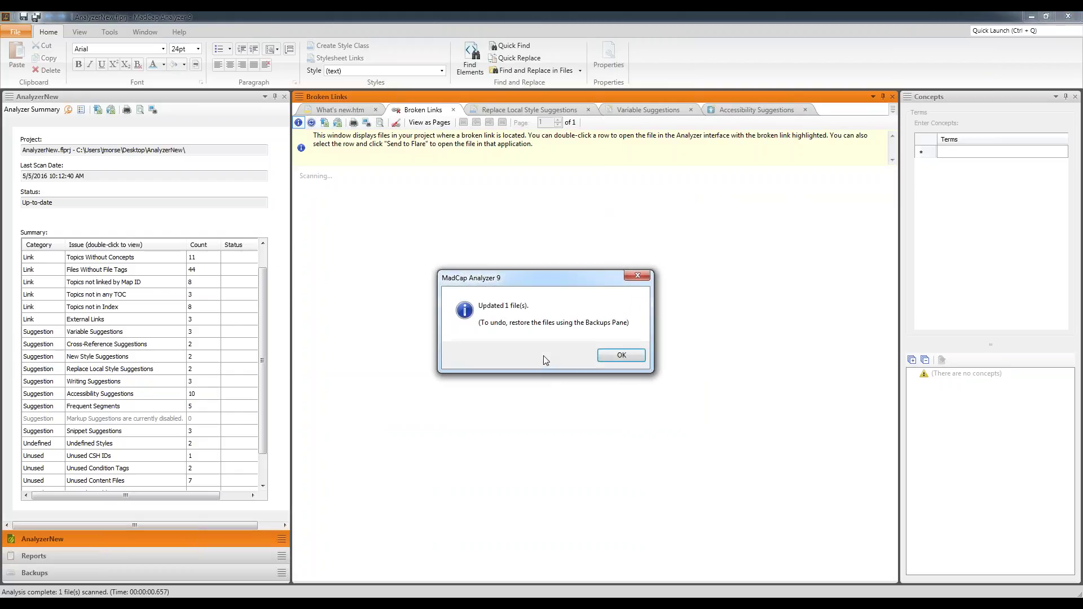
click(605, 355)
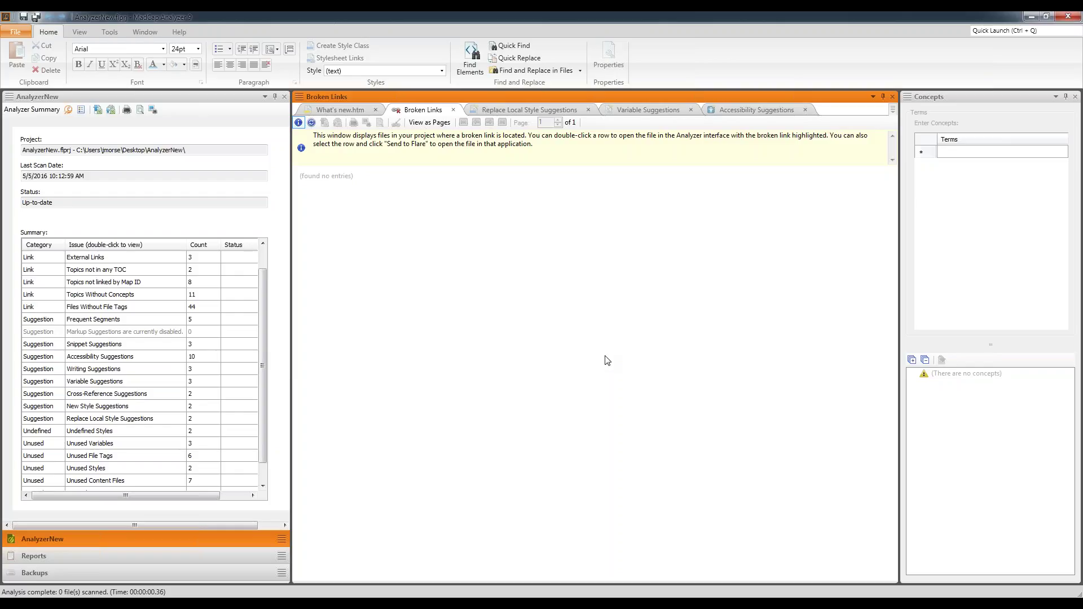
- Open the External Links list, run a check on all three links, and review the status of the two madcapsoftware.com links
double_click(135, 261)
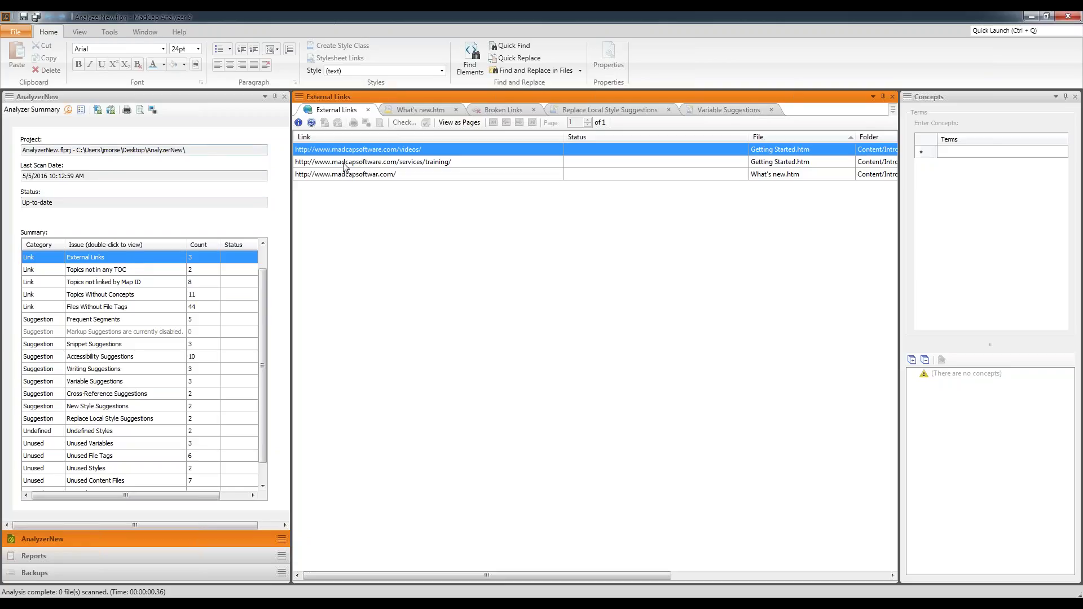
shift+click(354, 176)
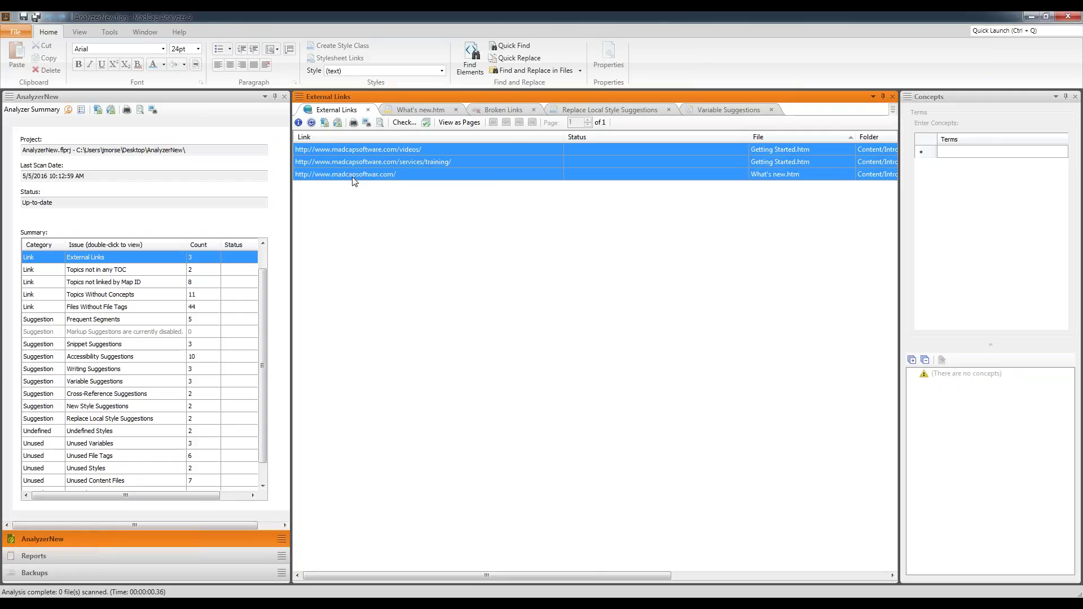
click(410, 123)
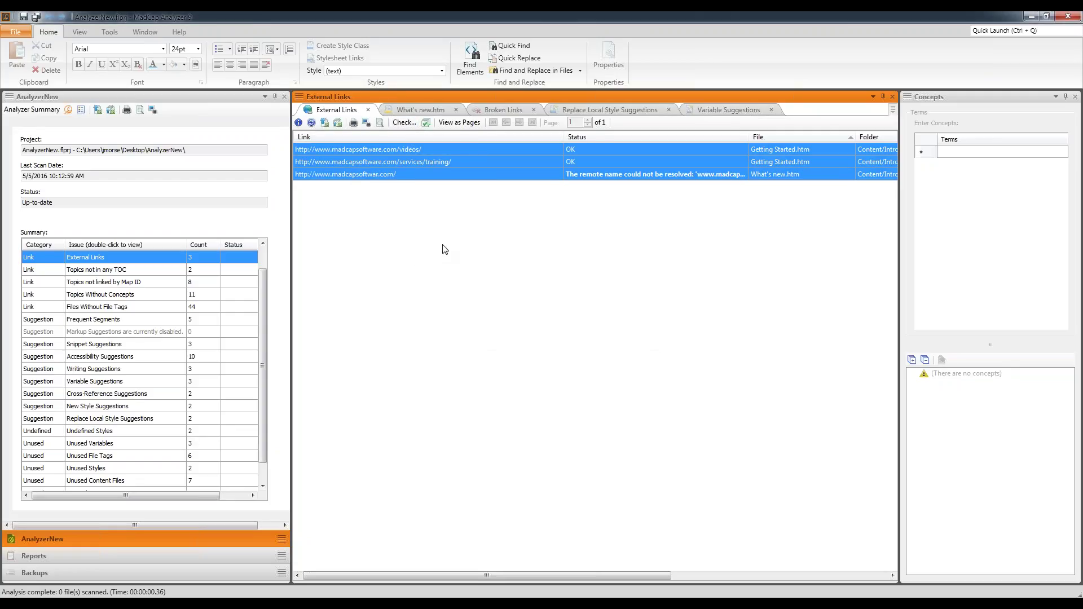
click(379, 153)
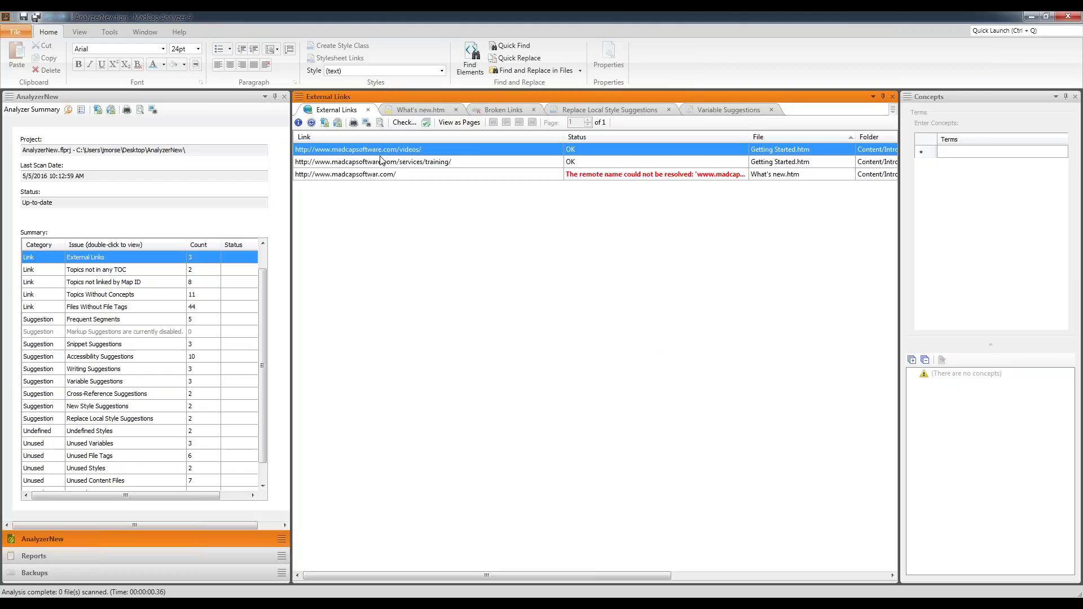
click(381, 162)
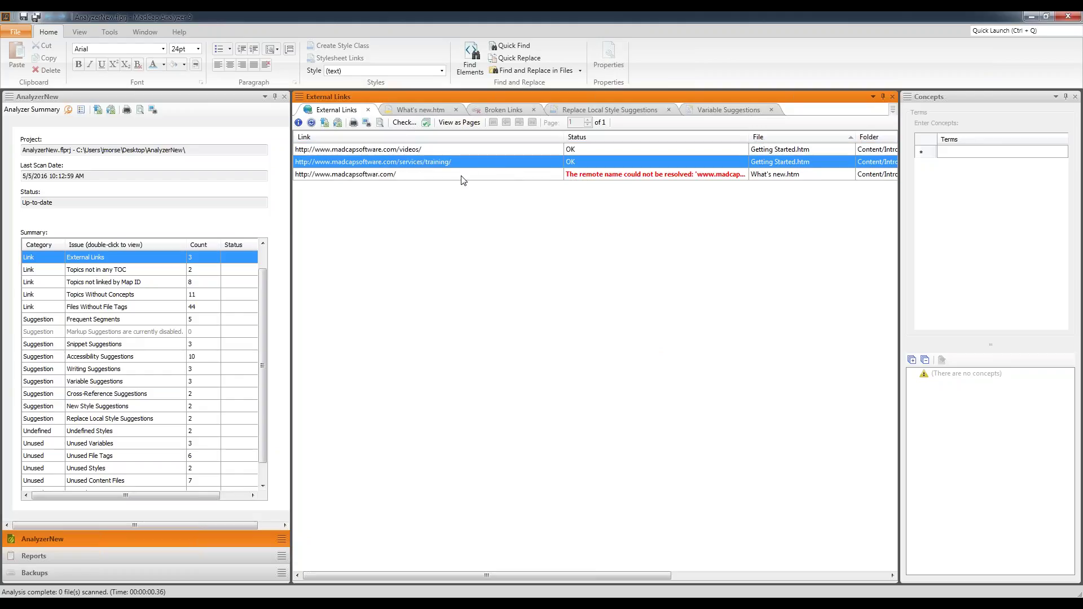
click(356, 176)
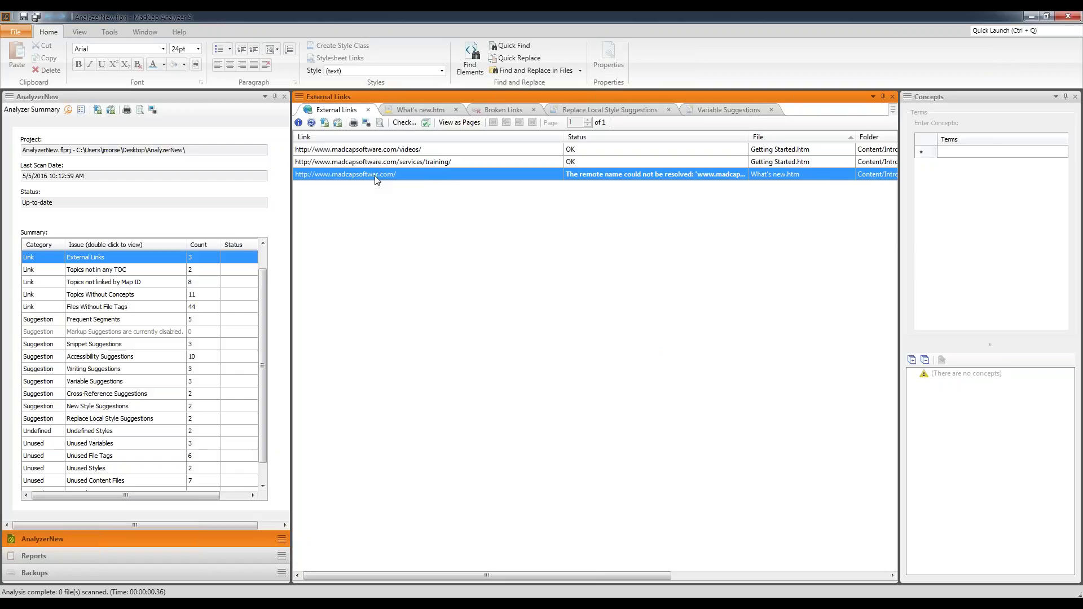
double_click(377, 176)
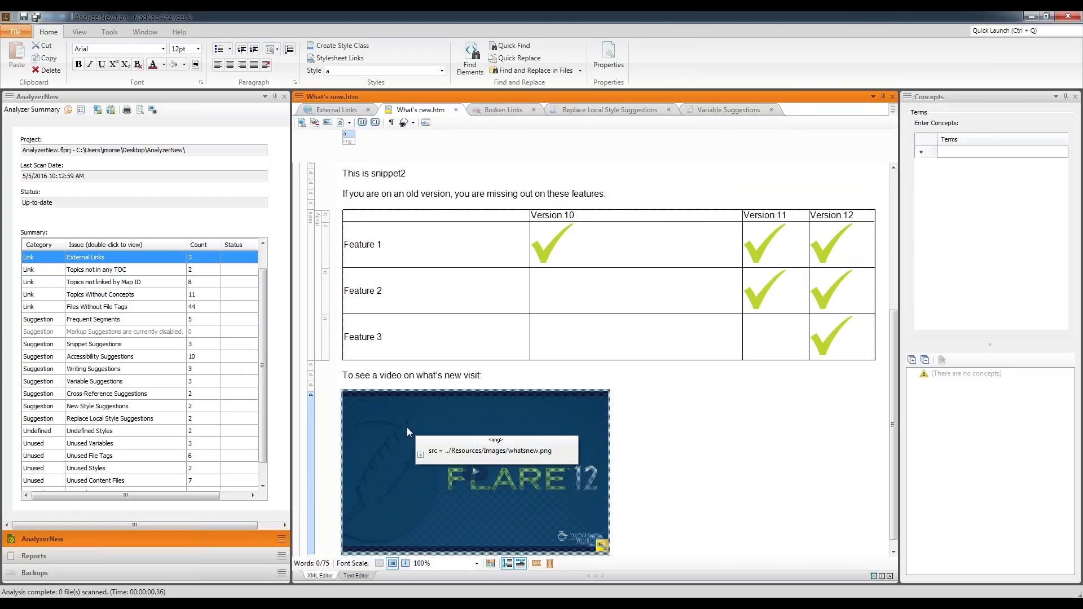
right_click(401, 412)
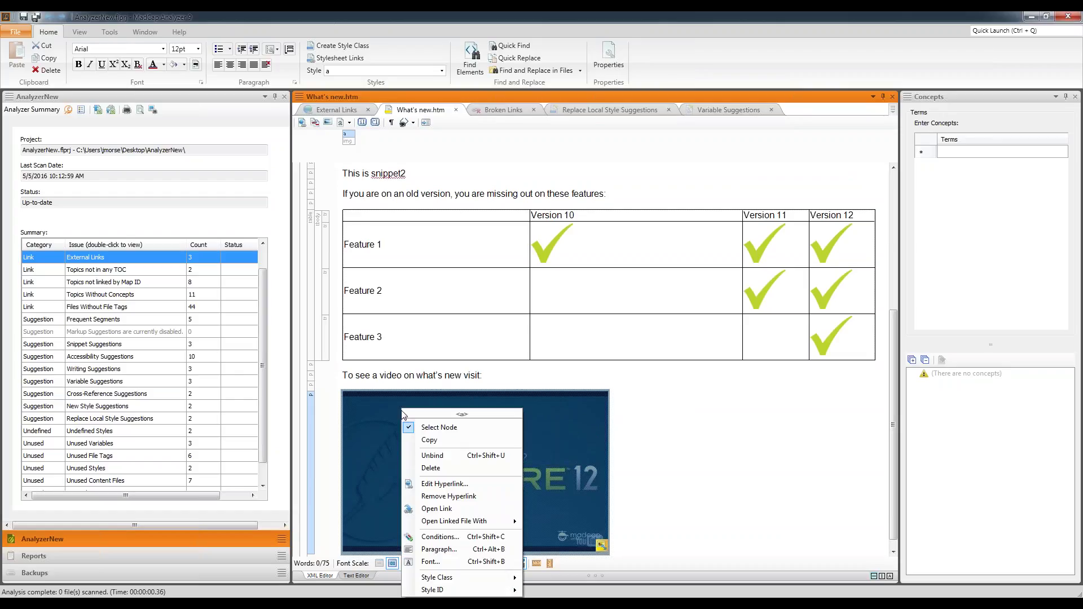
click(446, 484)
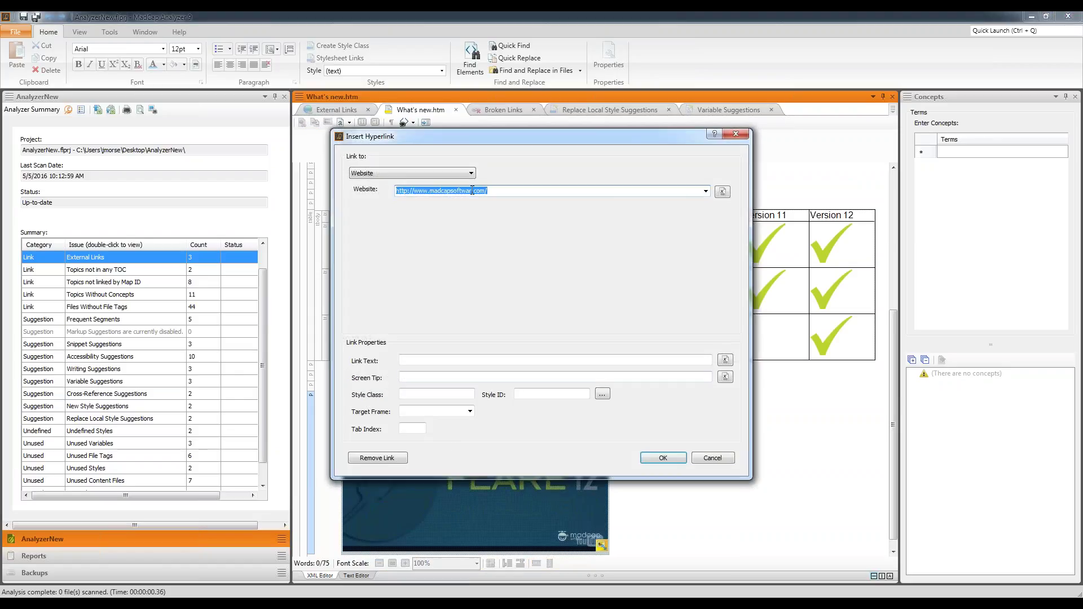
click(472, 192)
text(e)
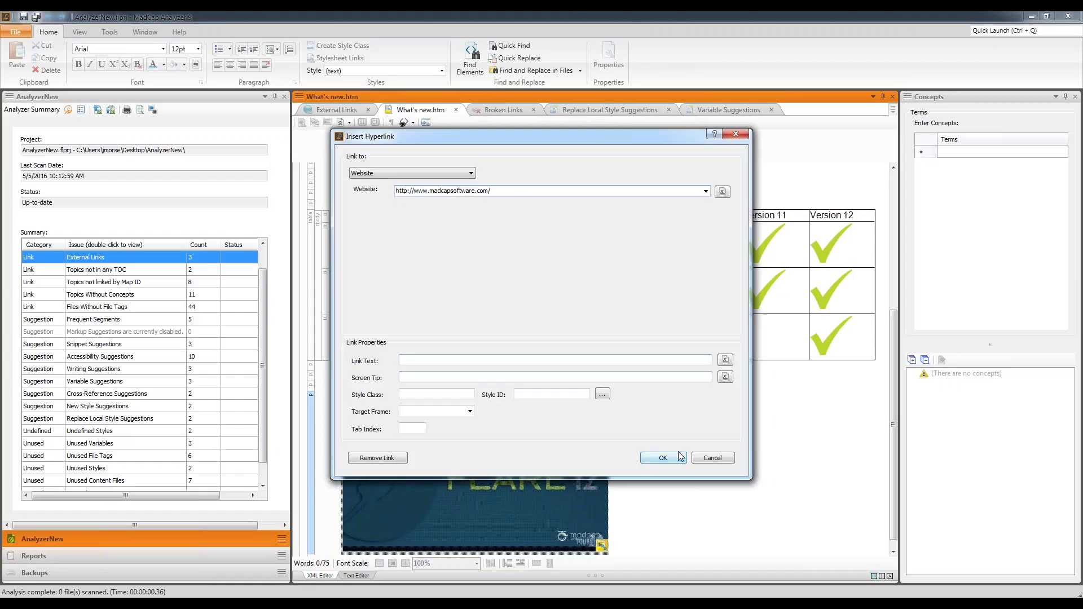
click(681, 457)
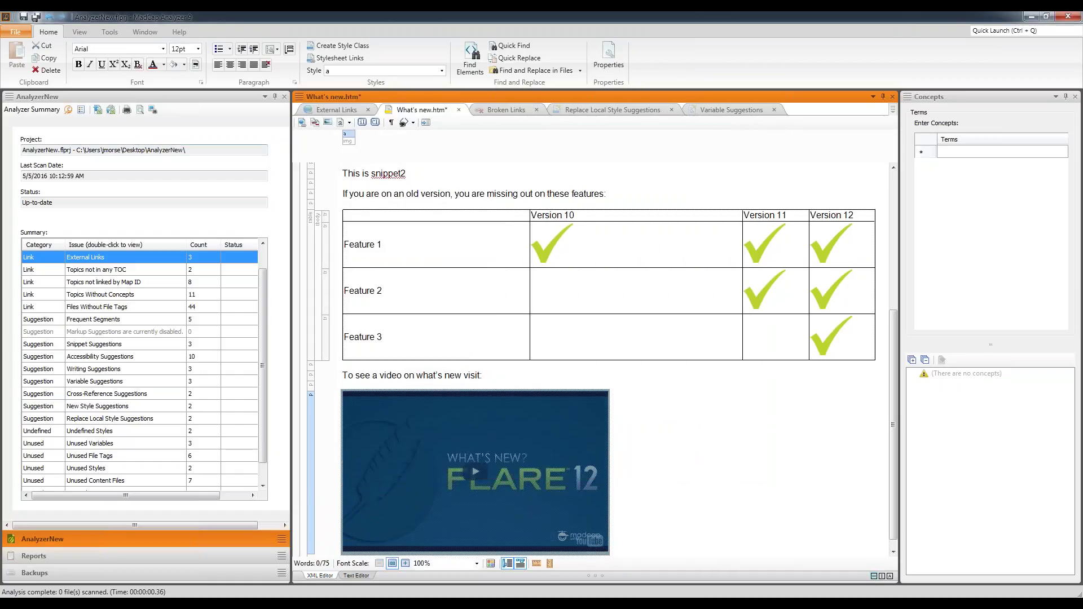
click(35, 18)
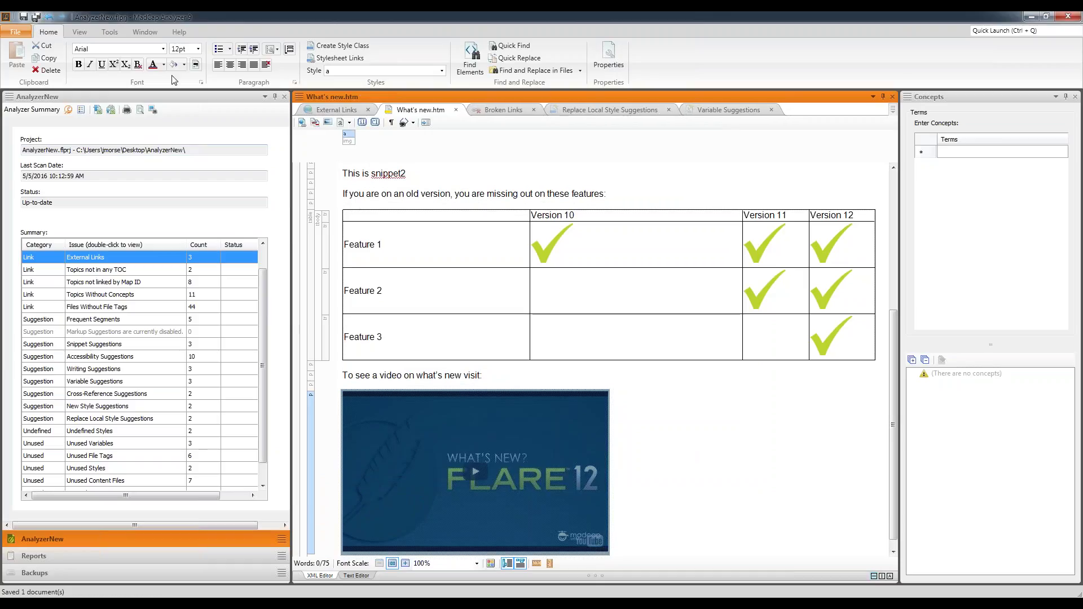
click(329, 109)
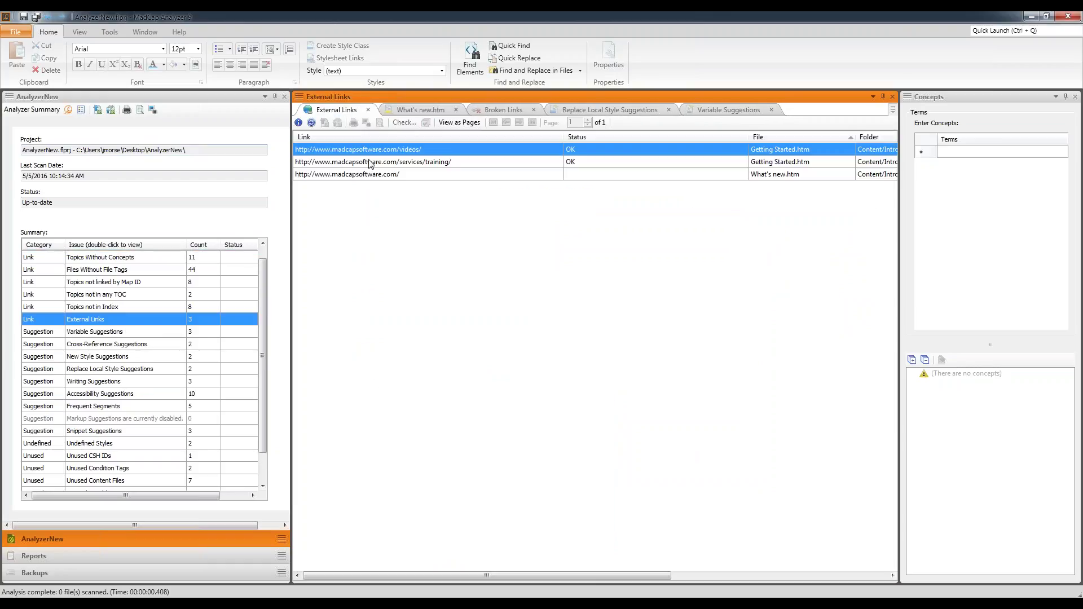
click(405, 126)
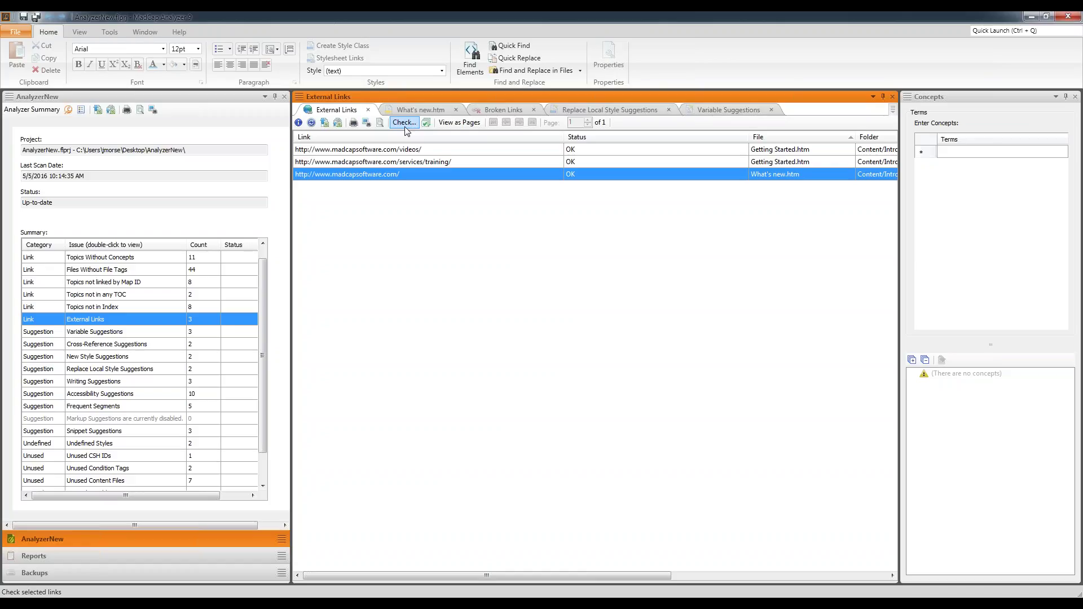
click(405, 124)
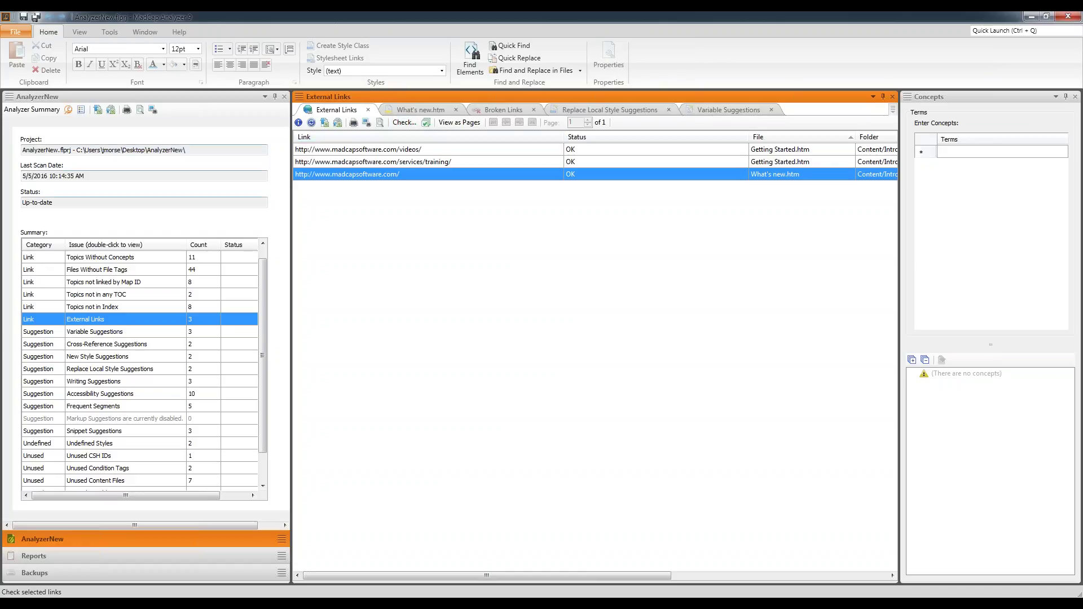
- Open the Accessibility Suggestions list and review the rules in its search properties without changing them
double_click(94, 396)
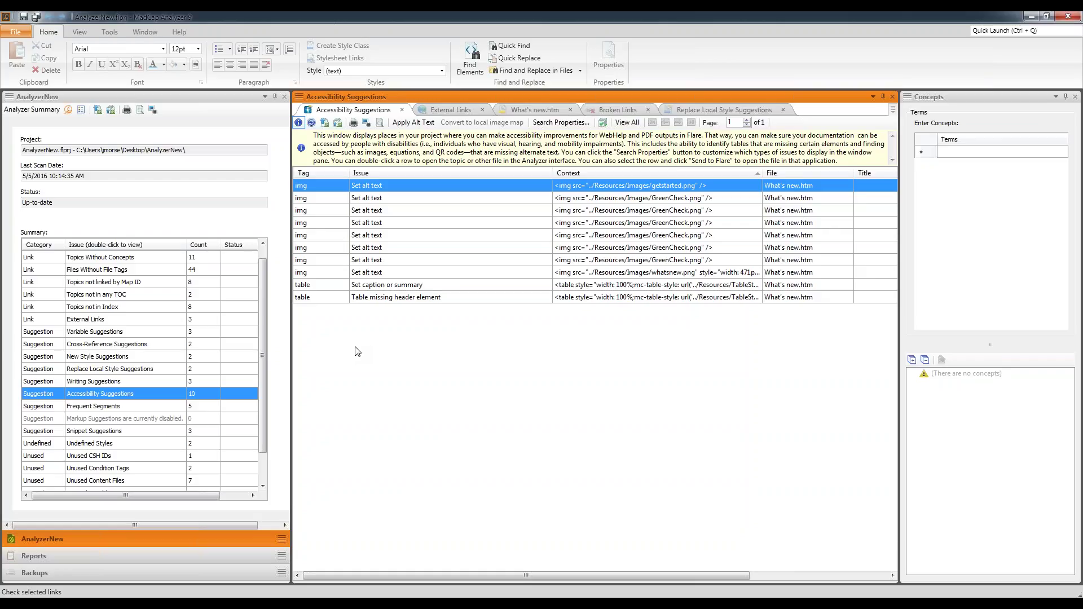
click(557, 125)
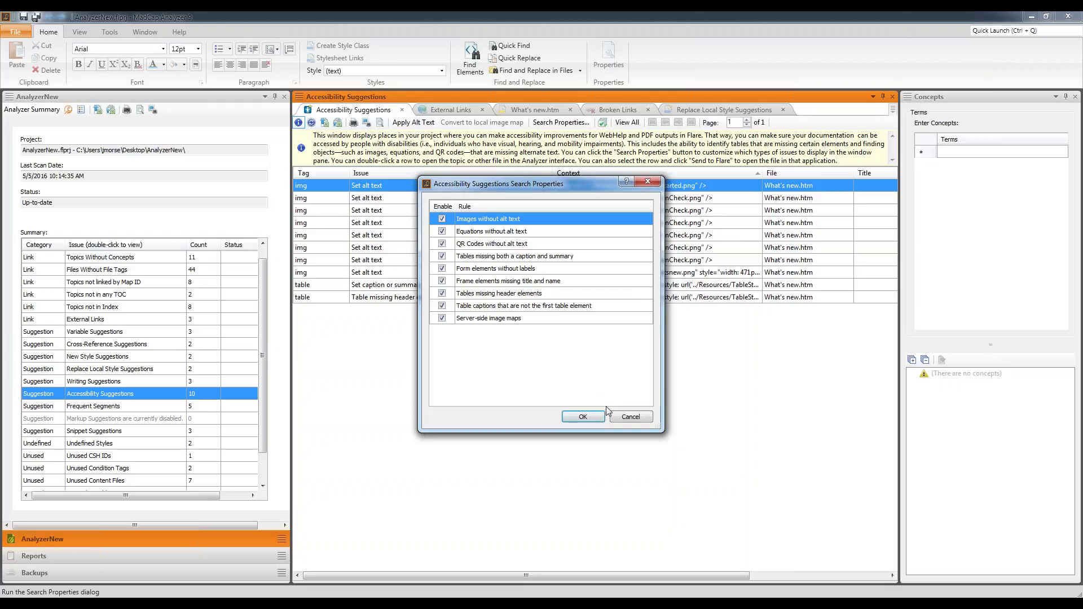
click(629, 417)
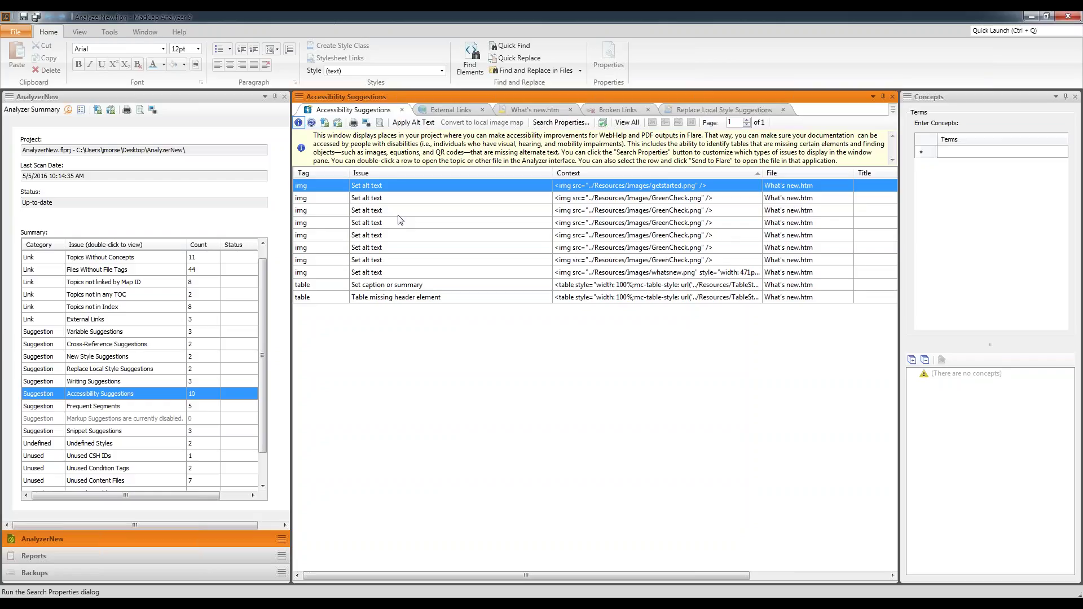
- Open the first GreenCheck.png alt text suggestion in What's new.htm, inspect the check mark images, and return to the suggestions list
click(414, 204)
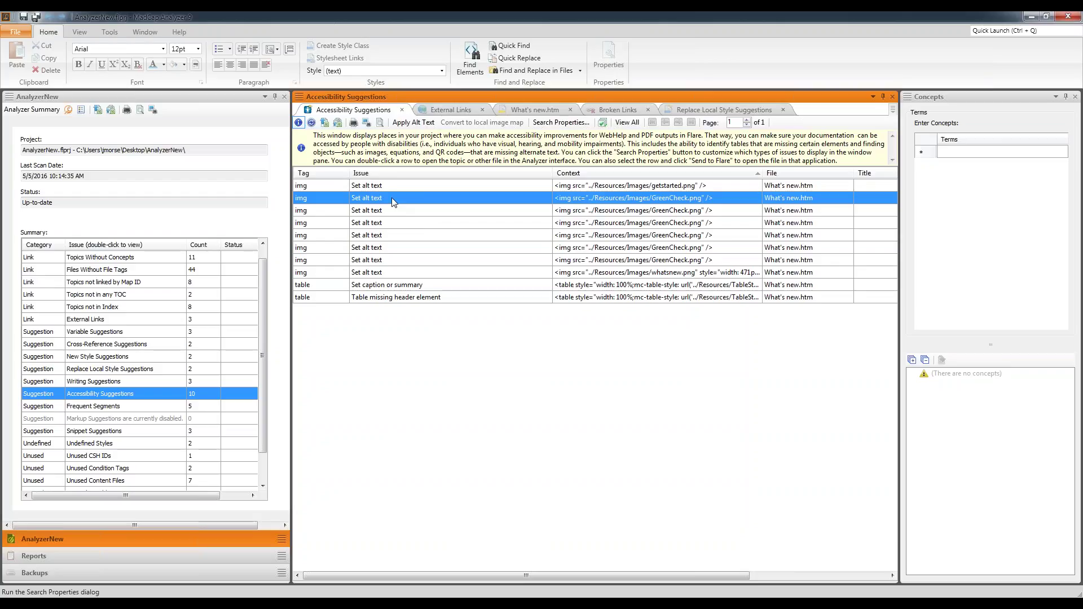
double_click(392, 198)
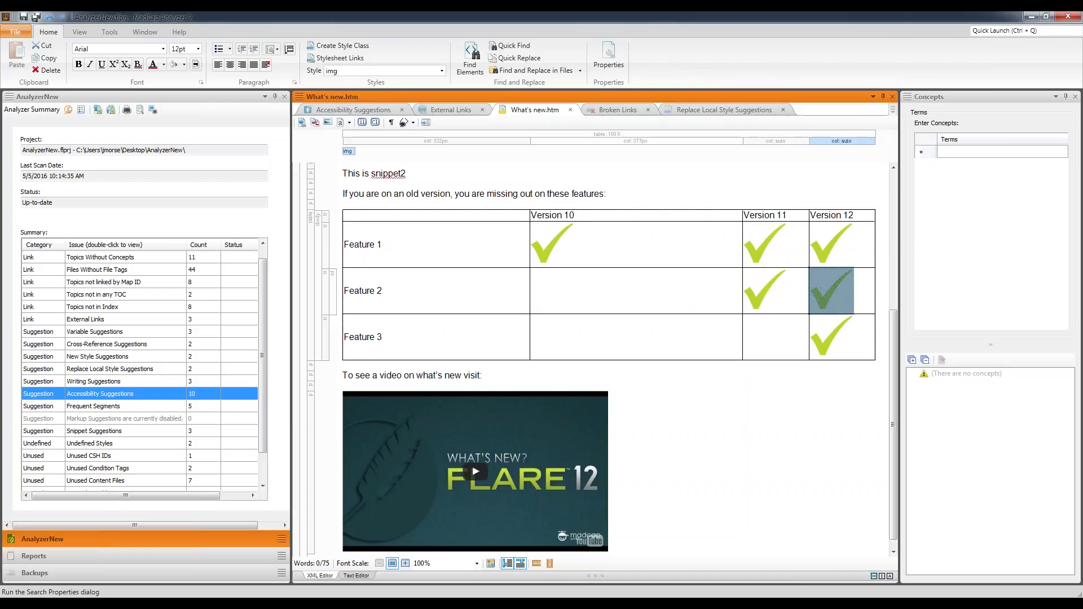
mouse_move(543, 235)
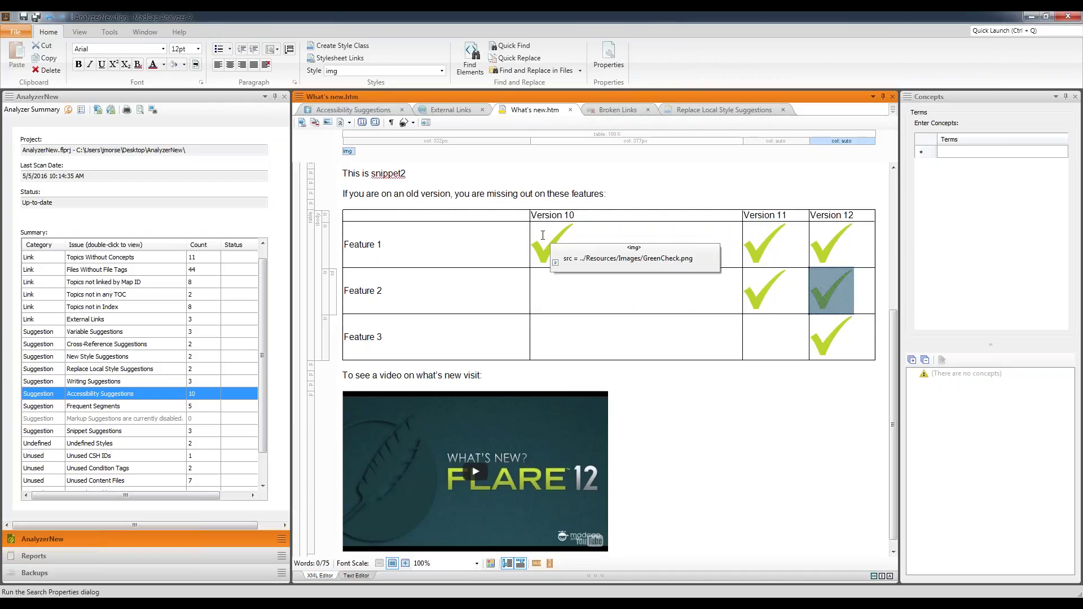
click(371, 113)
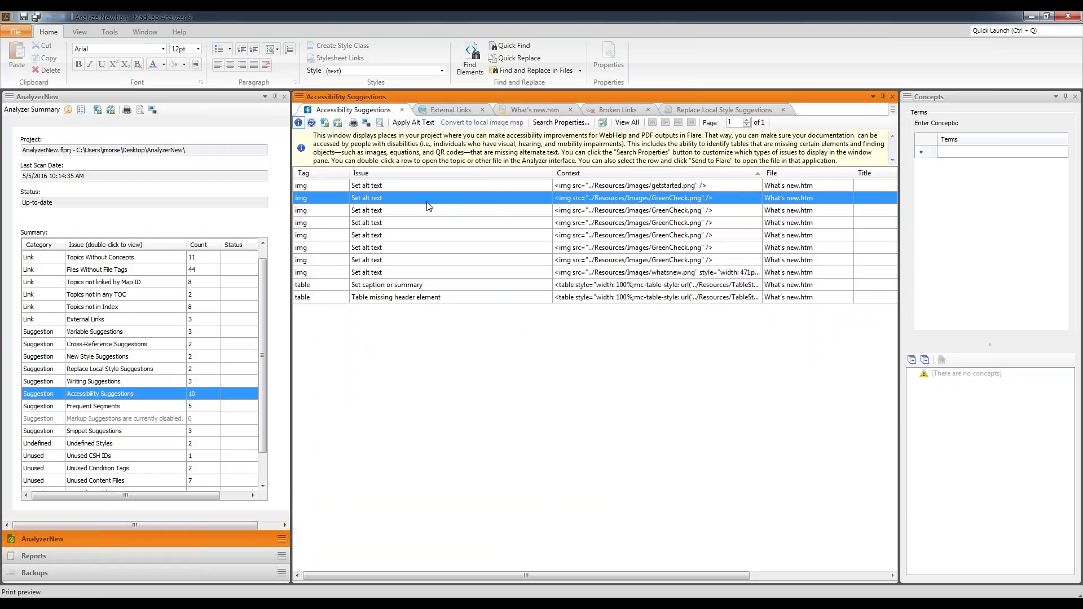
- Start the alt text wizard for the selected GreenCheck.png suggestion and preview the image
click(418, 123)
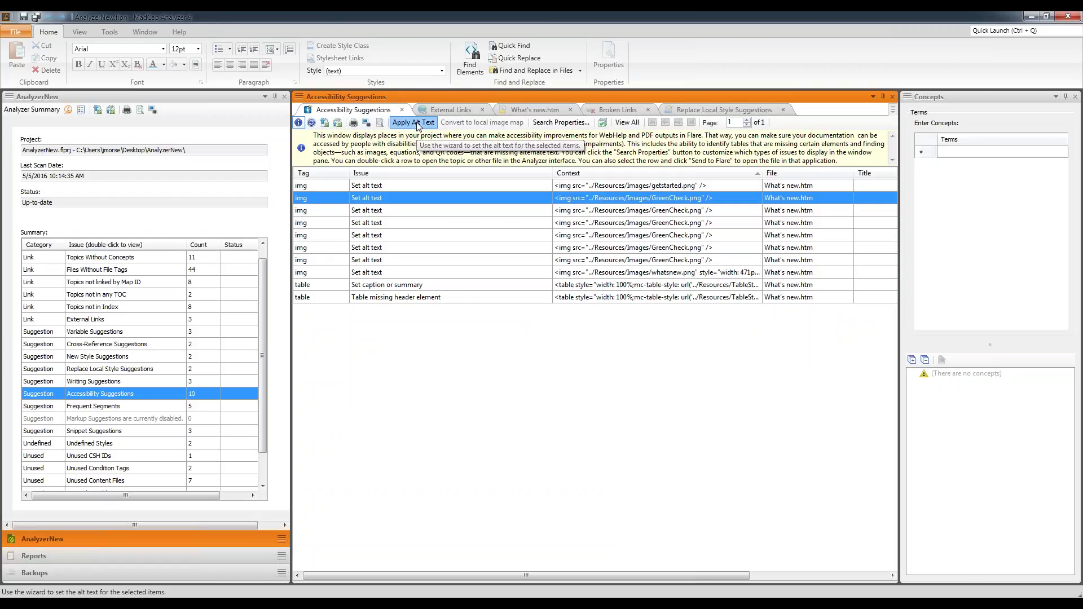
click(518, 350)
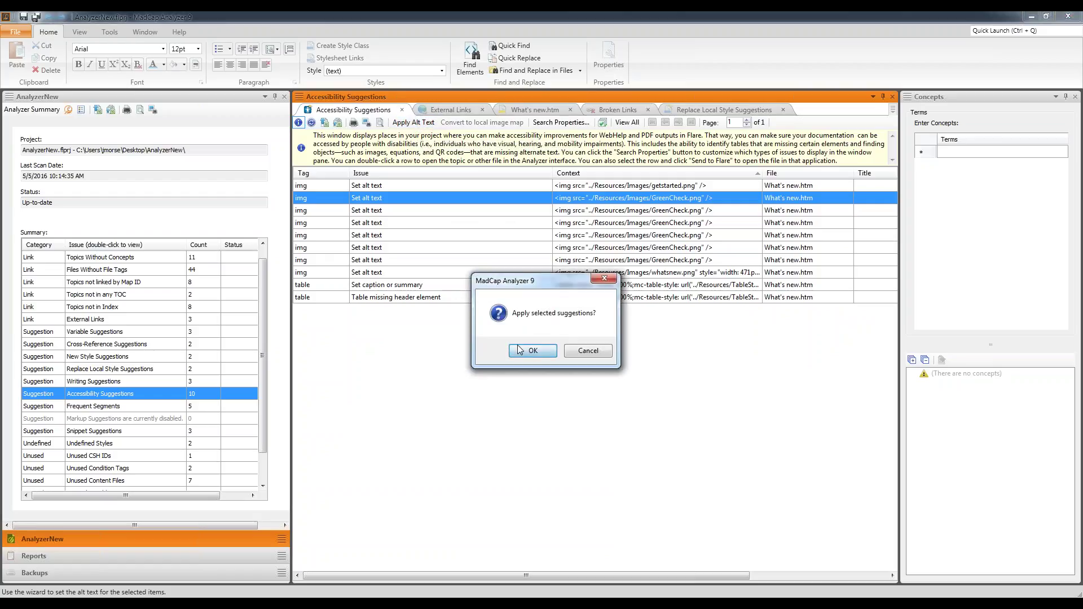
click(544, 354)
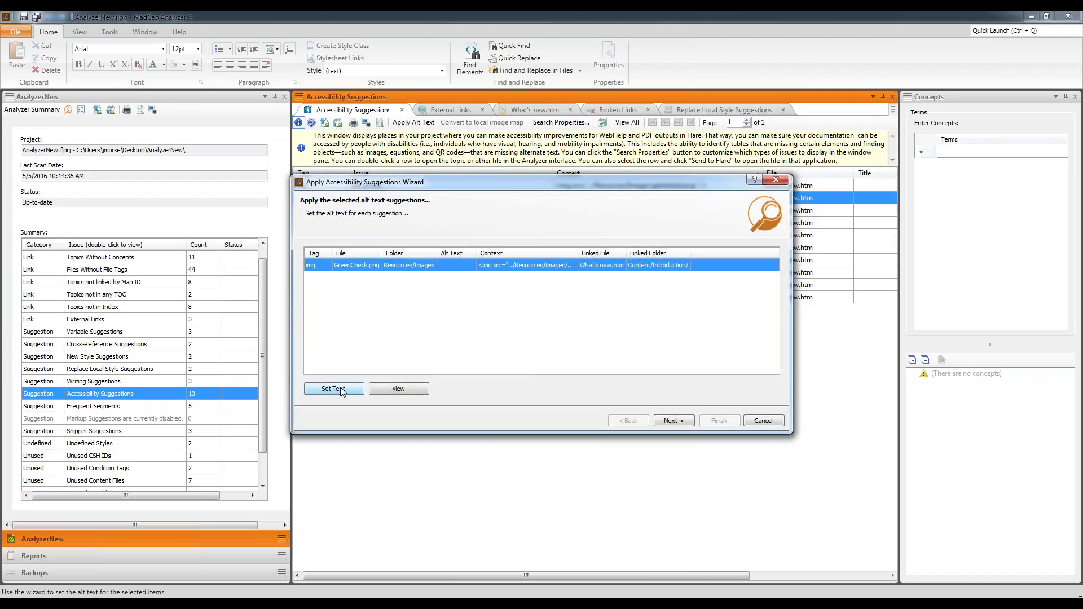
click(401, 391)
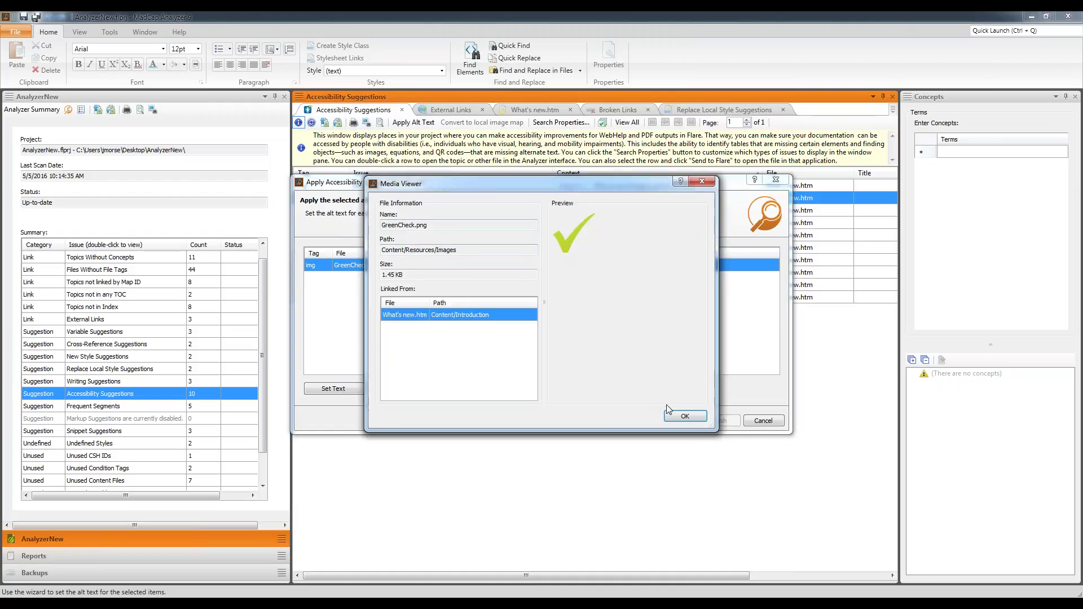
click(683, 416)
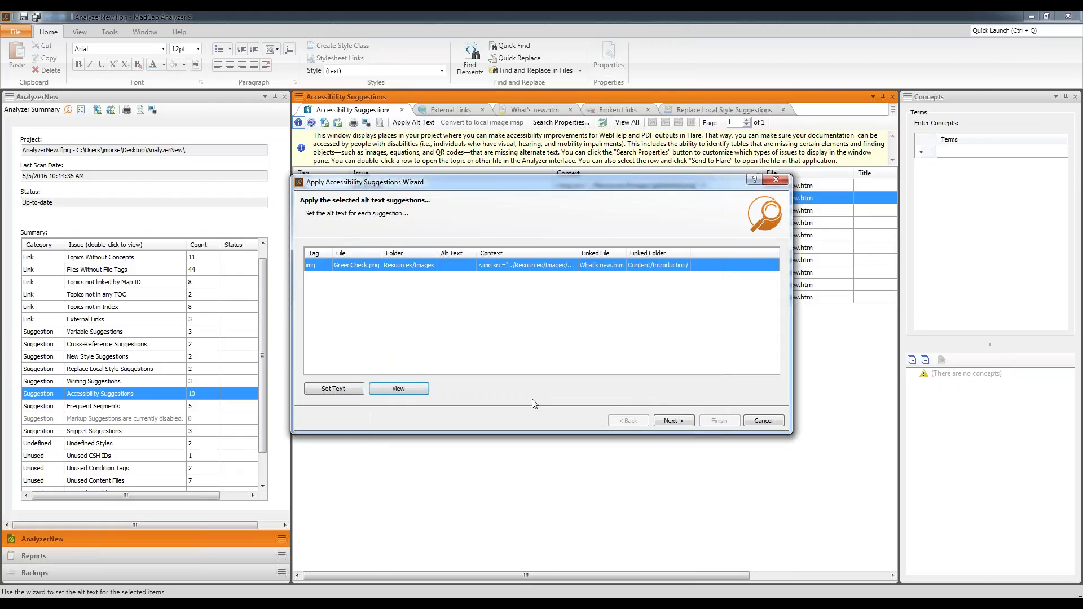
- Set the alt text to "green check" for all links using GreenCheck.png and finish the wizard
click(346, 388)
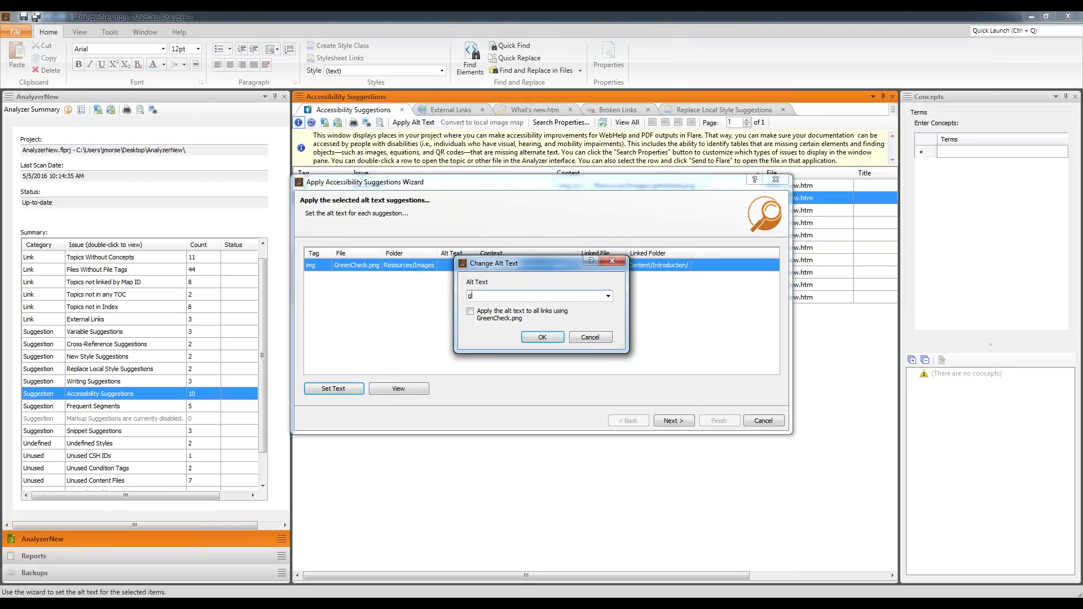
text(green check)
click(471, 314)
click(542, 337)
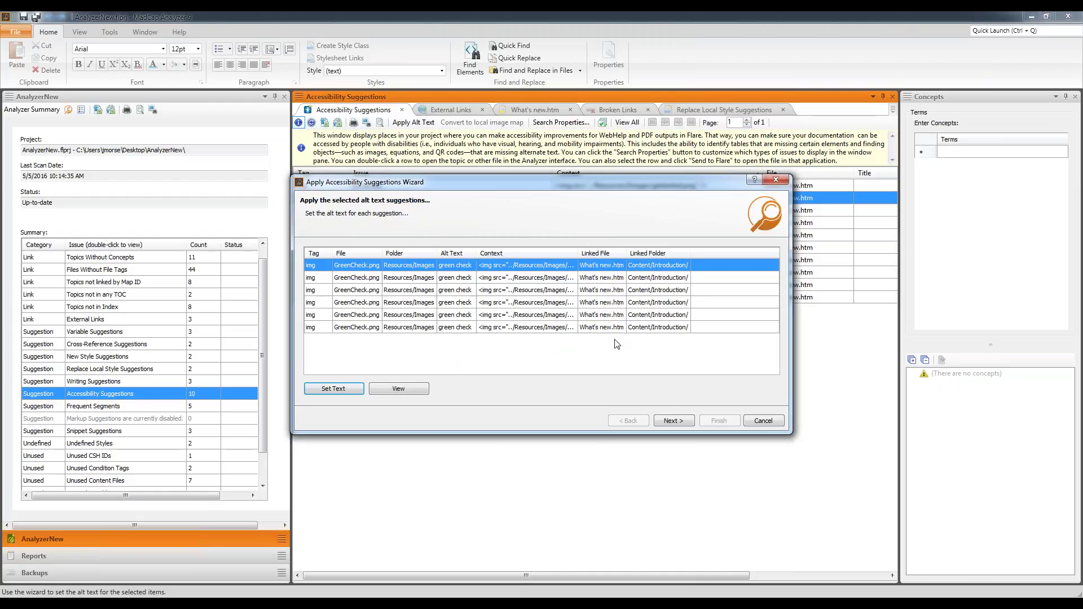
click(679, 423)
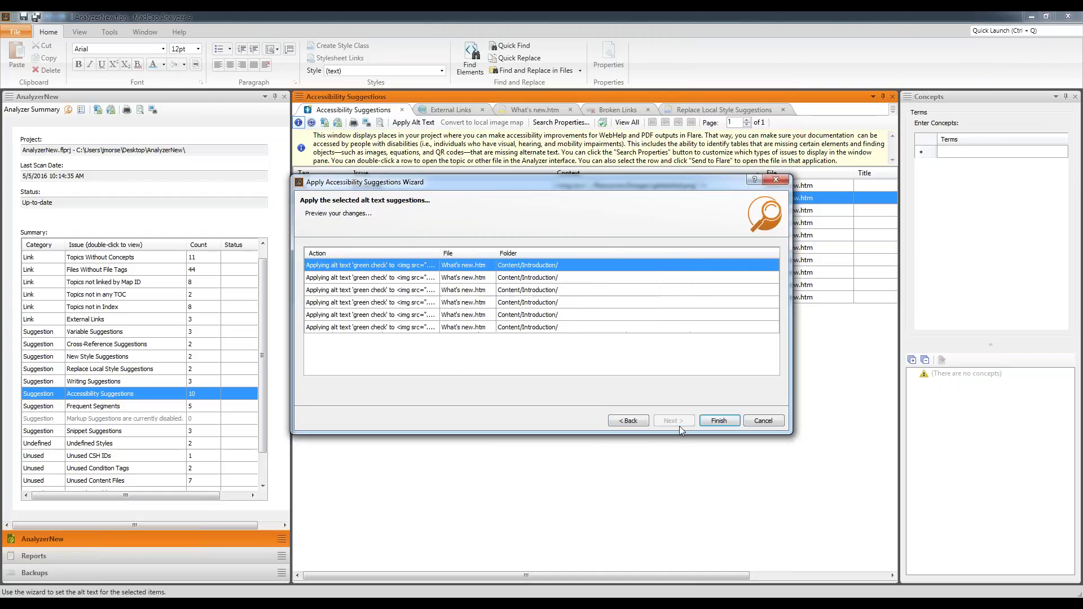
click(720, 421)
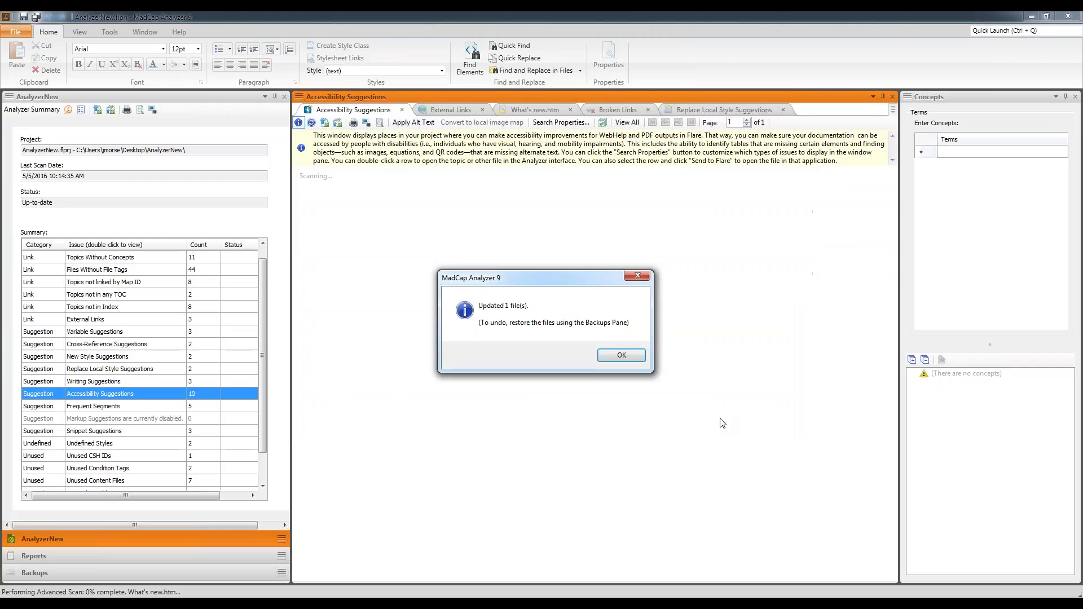
click(621, 355)
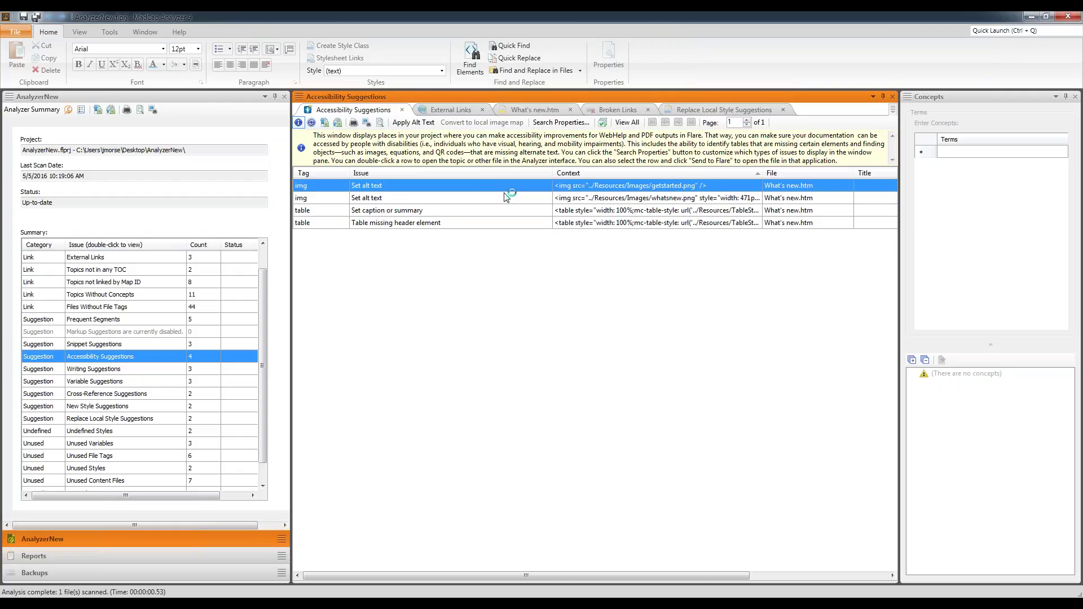
- Open the table from the caption suggestion in What's new.htm and view its caption placement options without applying one
double_click(396, 213)
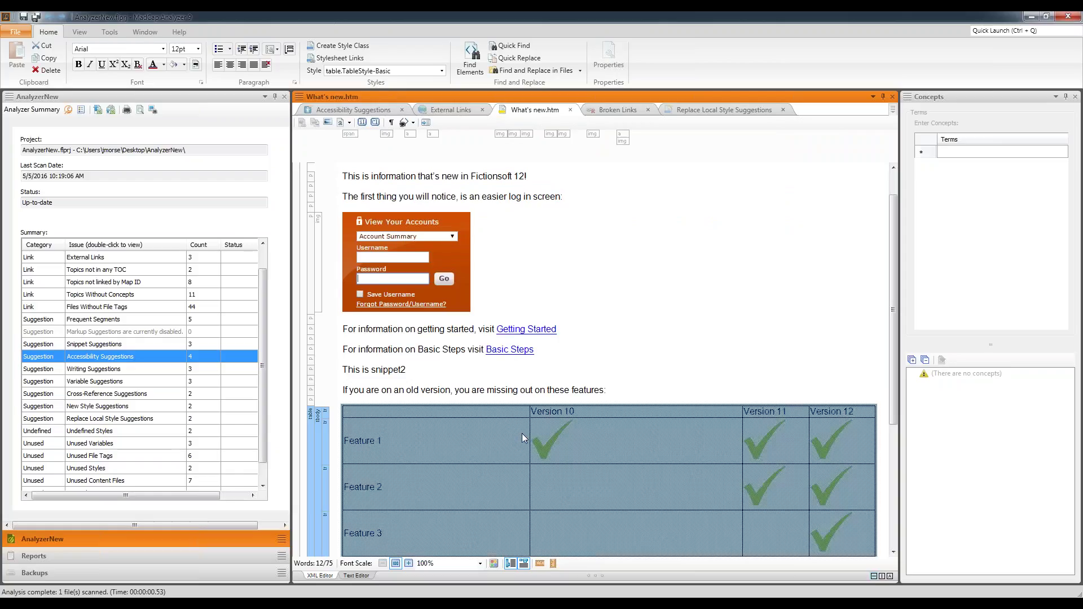
scroll(523, 439, down, 2)
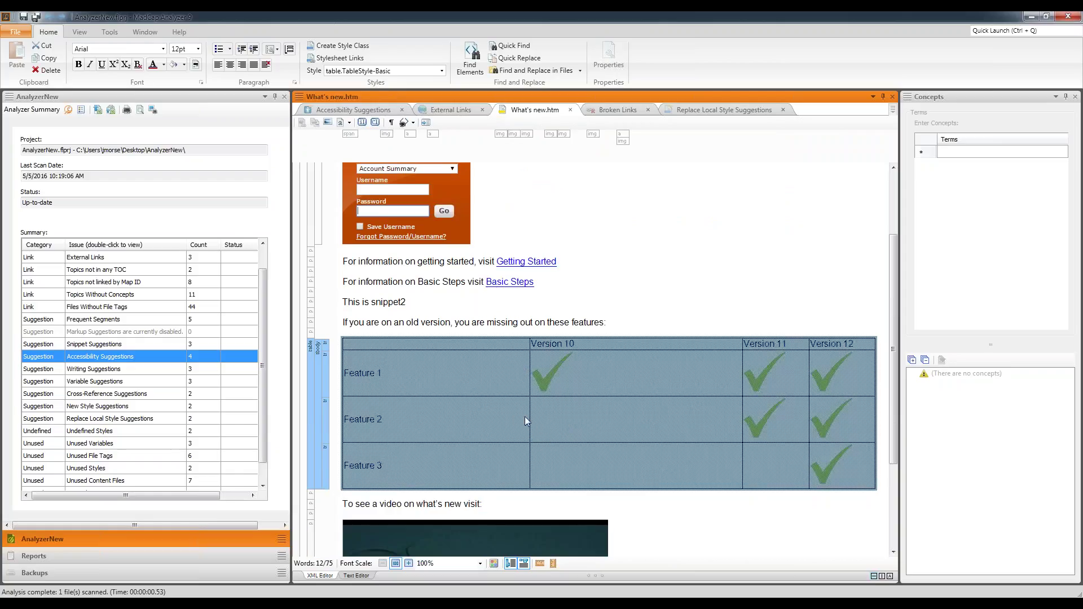
right_click(312, 359)
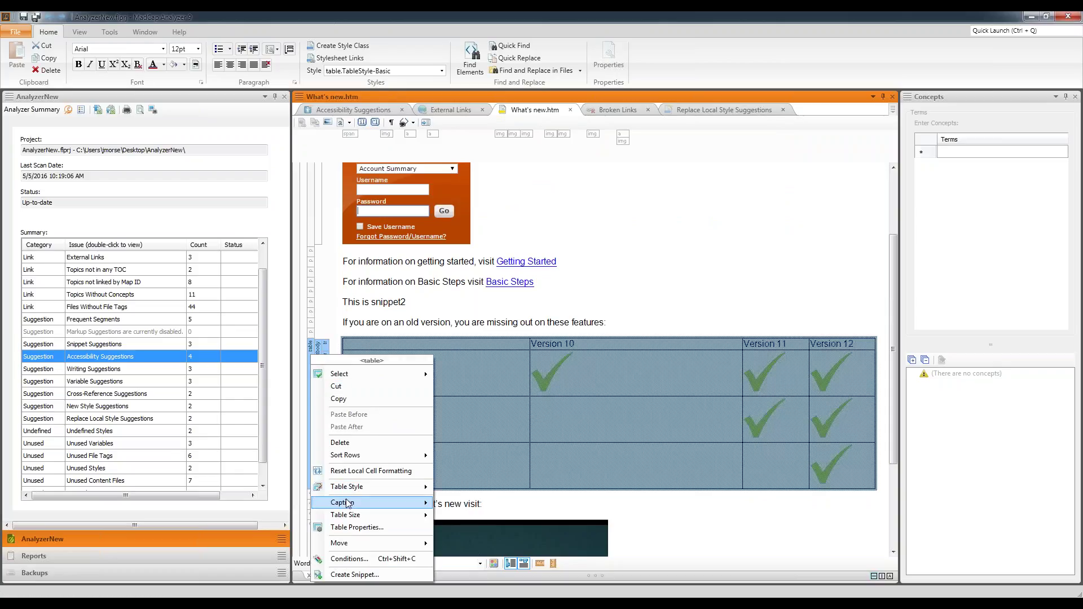
mouse_move(348, 503)
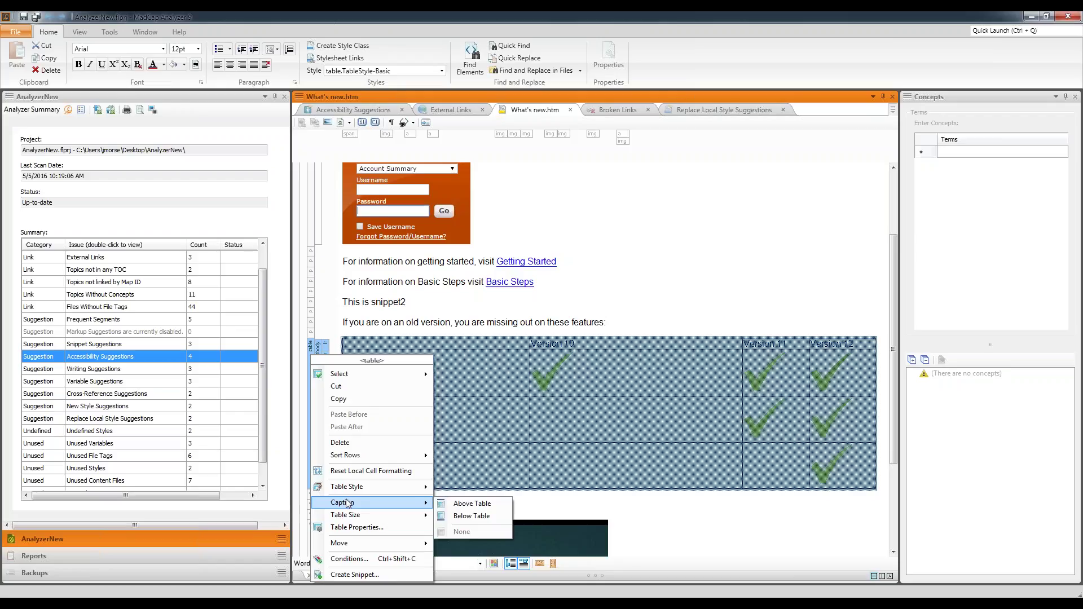
click(492, 321)
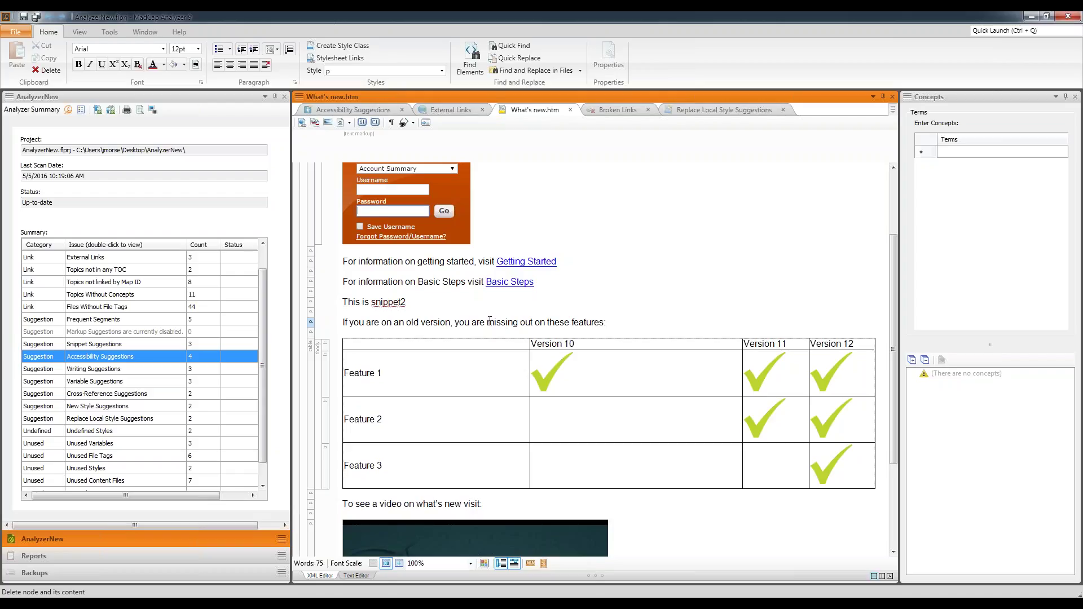
- Open the New Style Suggestions list, examine the locally formatted text in Basic Steps.htm, and return to the list
double_click(97, 407)
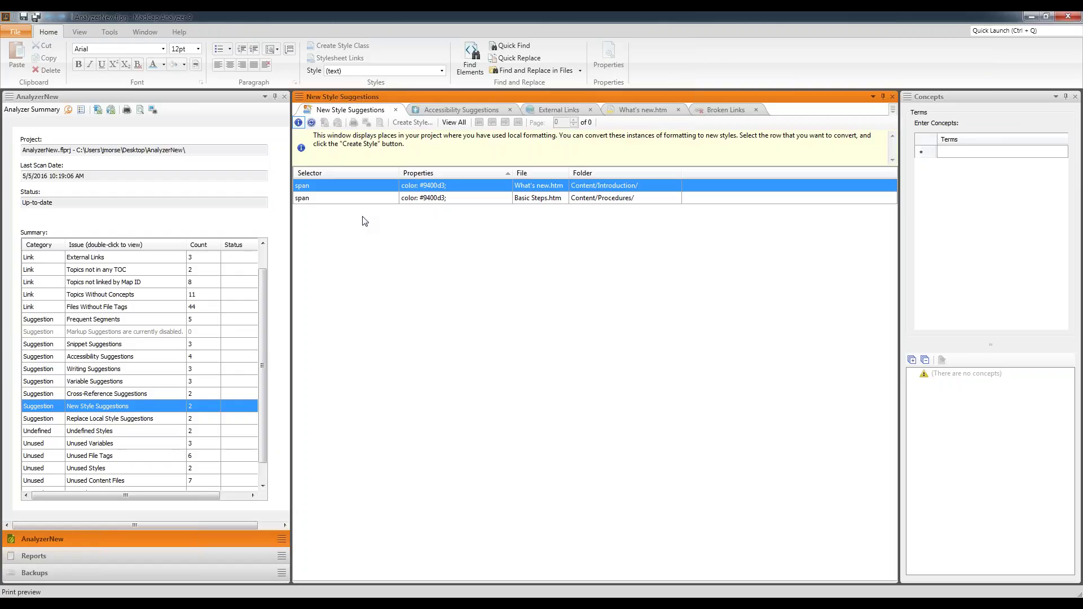
click(362, 201)
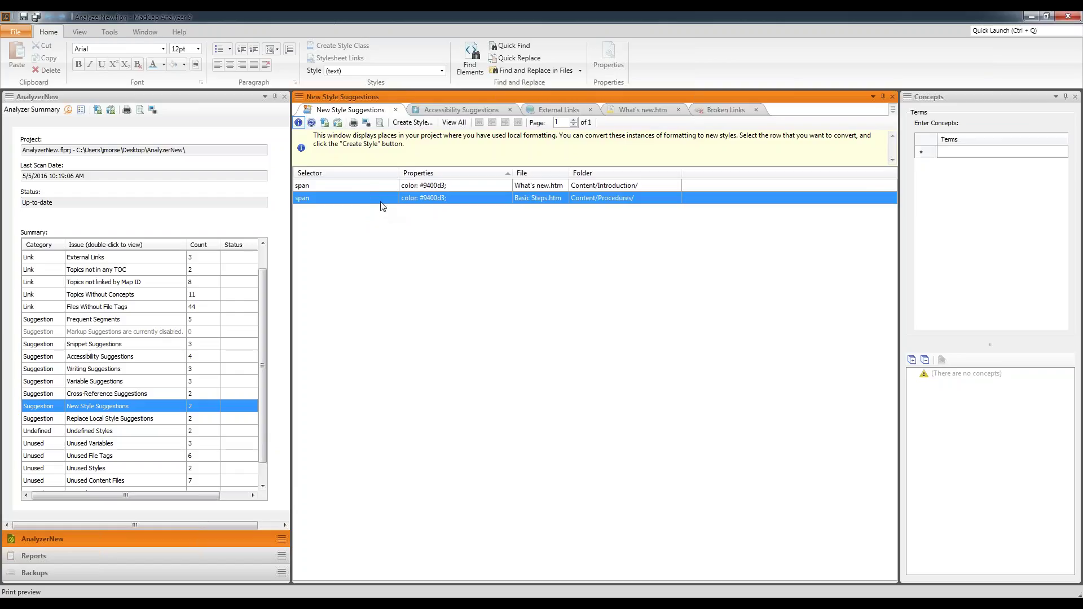
double_click(416, 200)
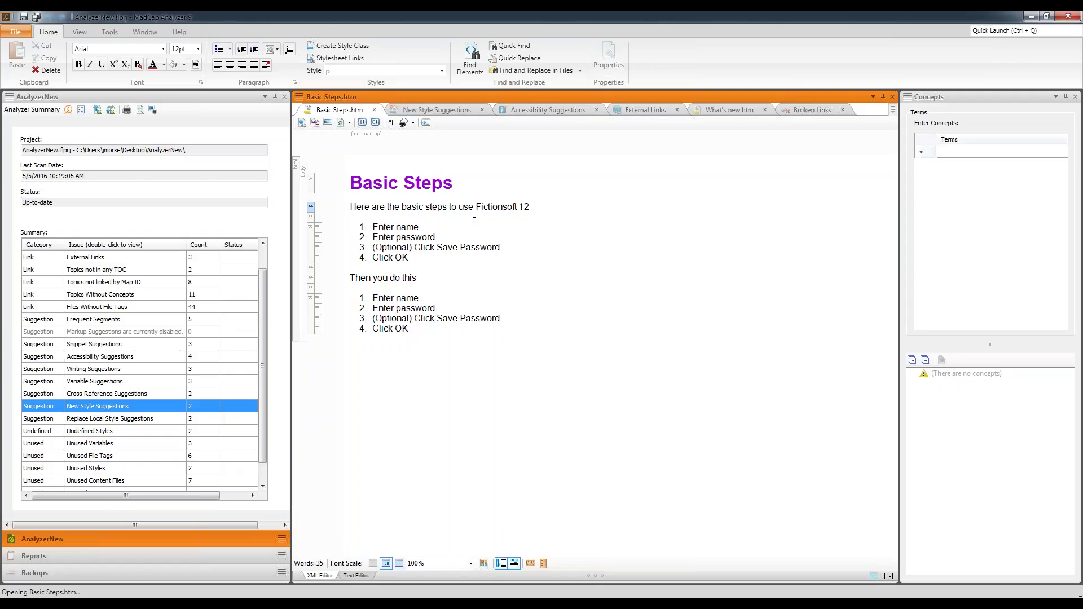
click(437, 109)
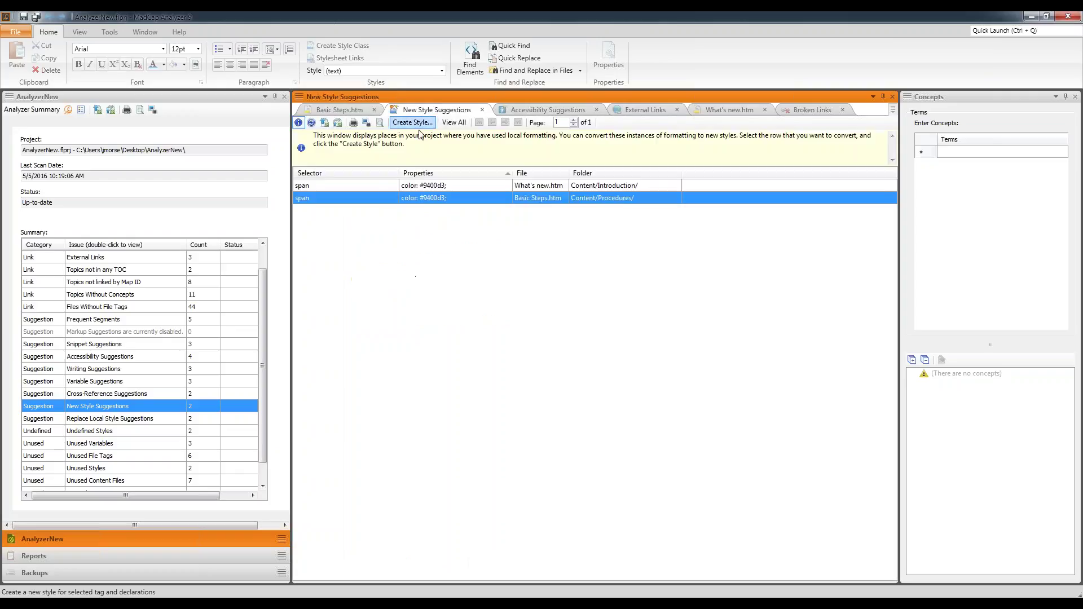
- Create a style class named Purple from the #9400d3 span in What's new.htm, allowing the Backups folder to be emptied
click(407, 190)
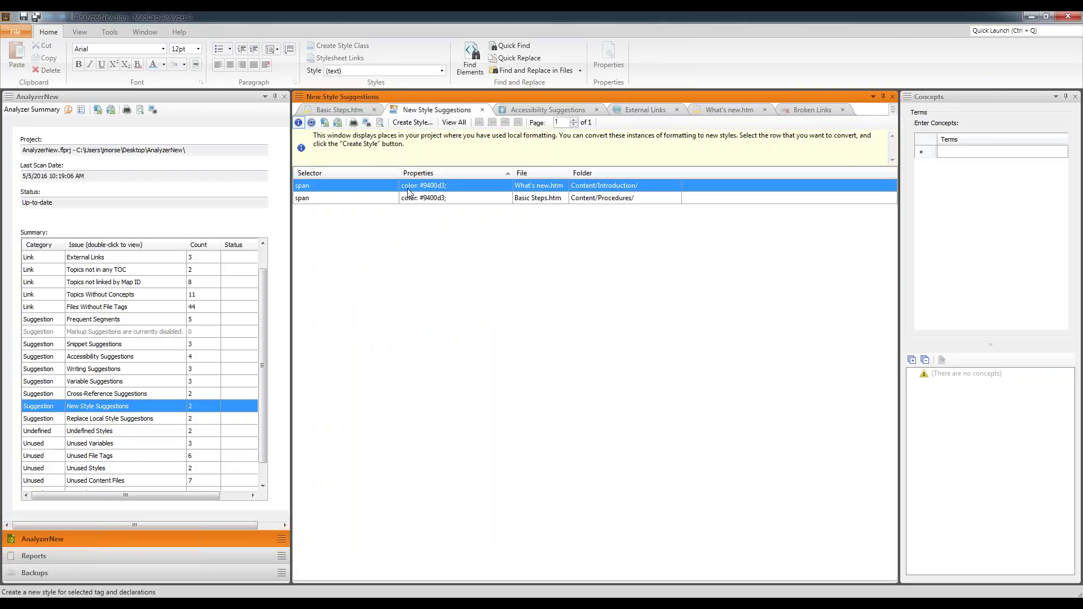
click(401, 124)
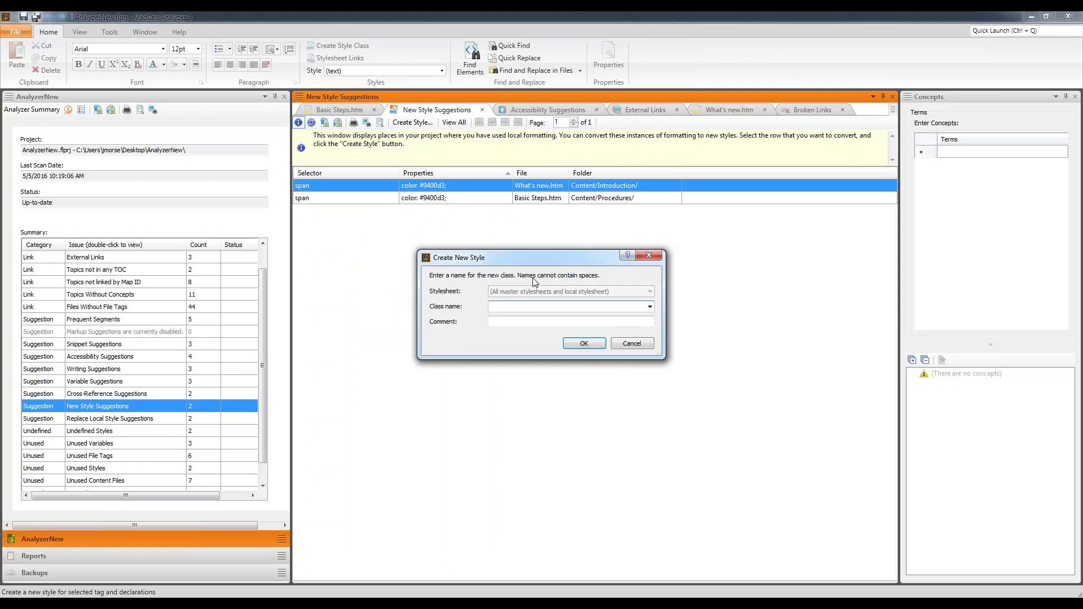
text(Purple)
click(522, 320)
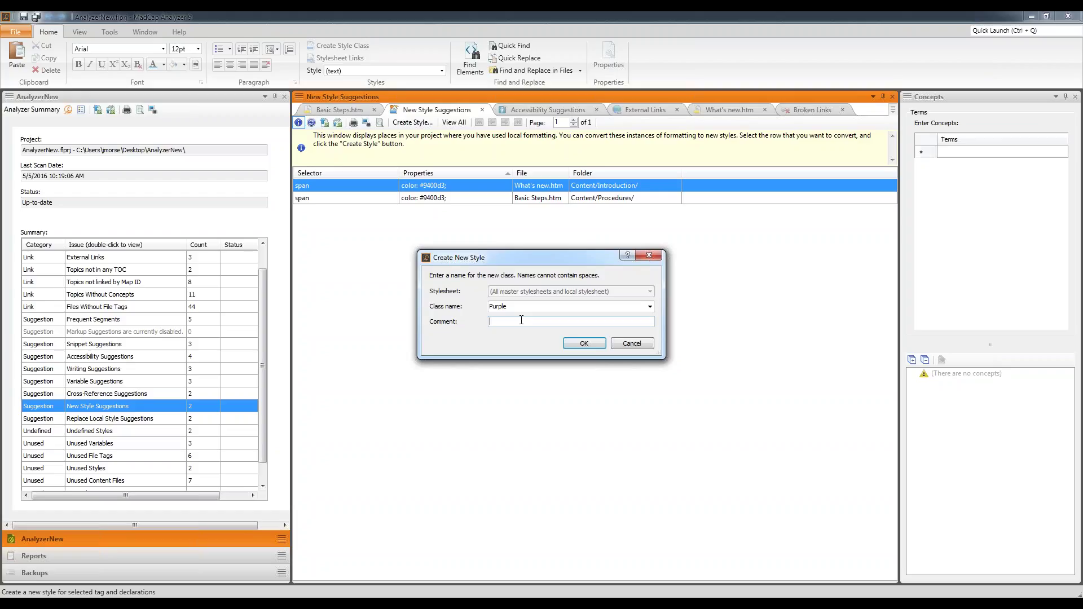
click(521, 320)
click(583, 344)
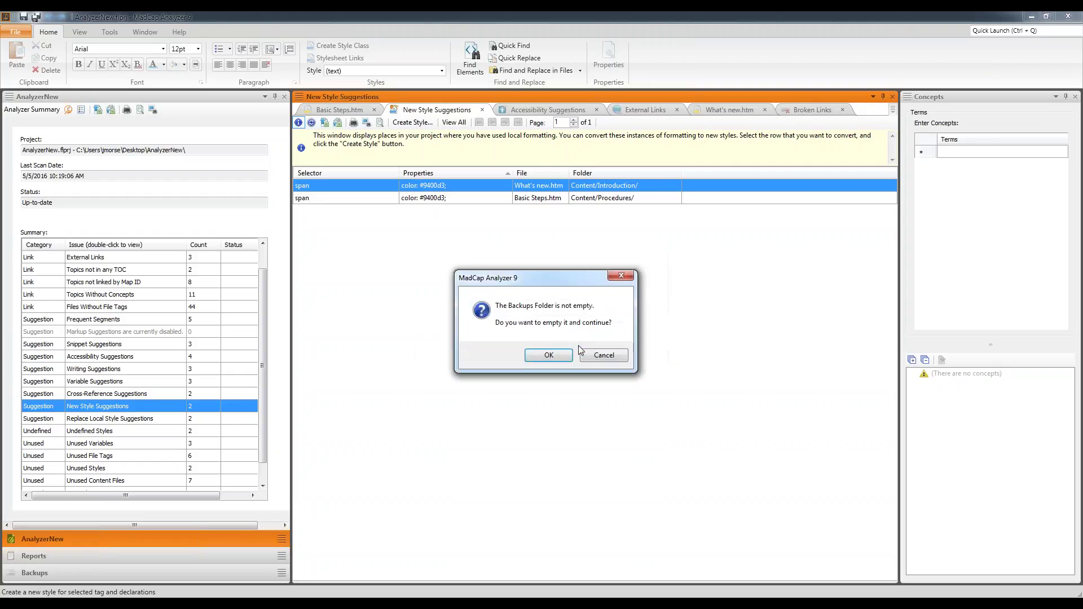
click(567, 361)
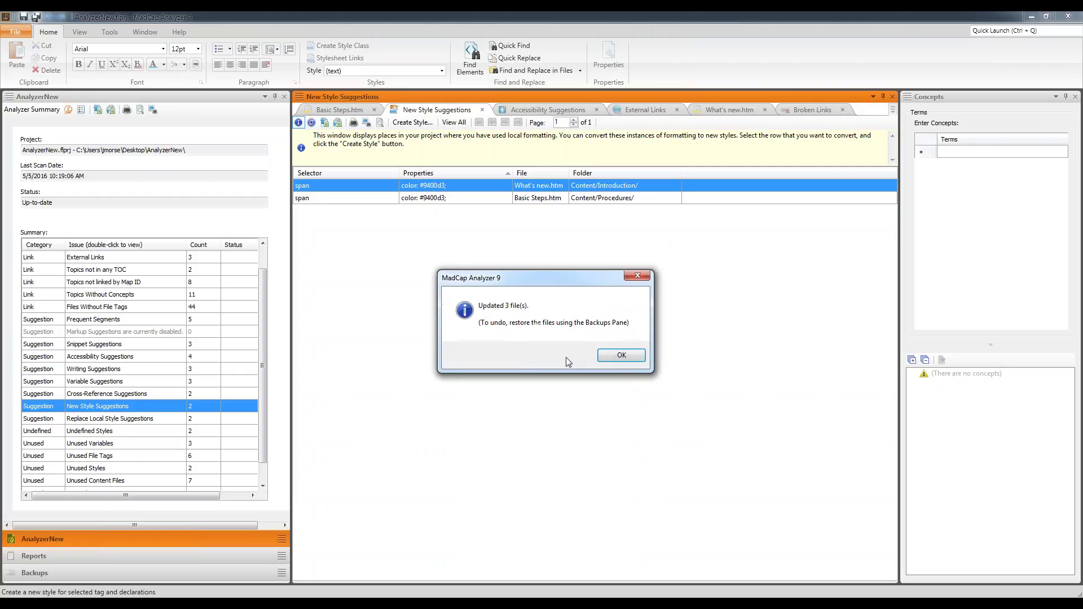
- Acknowledge the file update, then switch to MadCap Flare and examine the span classes in Styles.css under Resources/Stylesheets
click(622, 355)
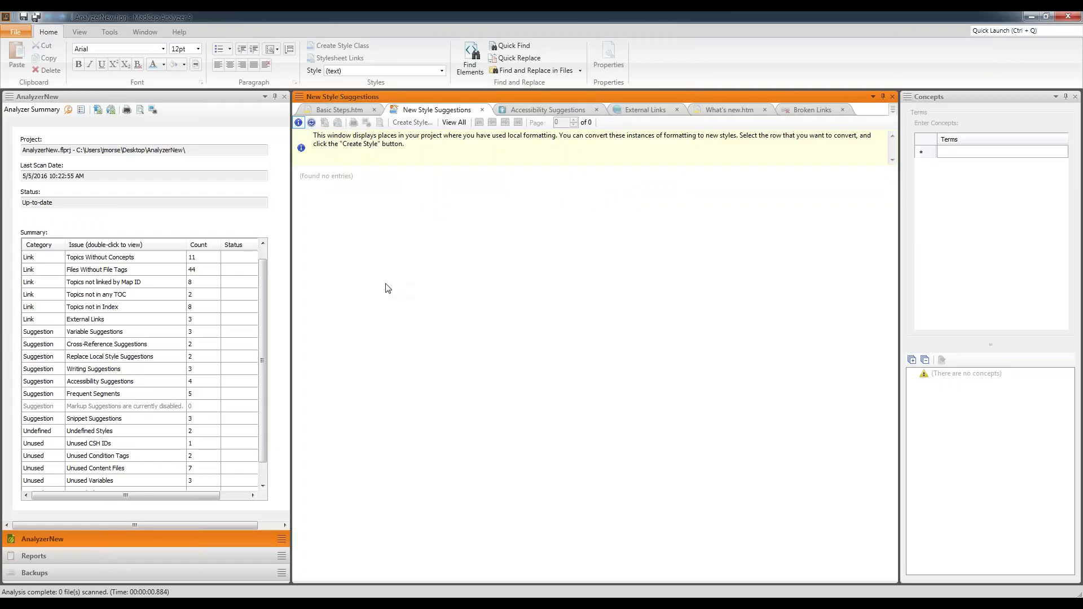
click(894, 110)
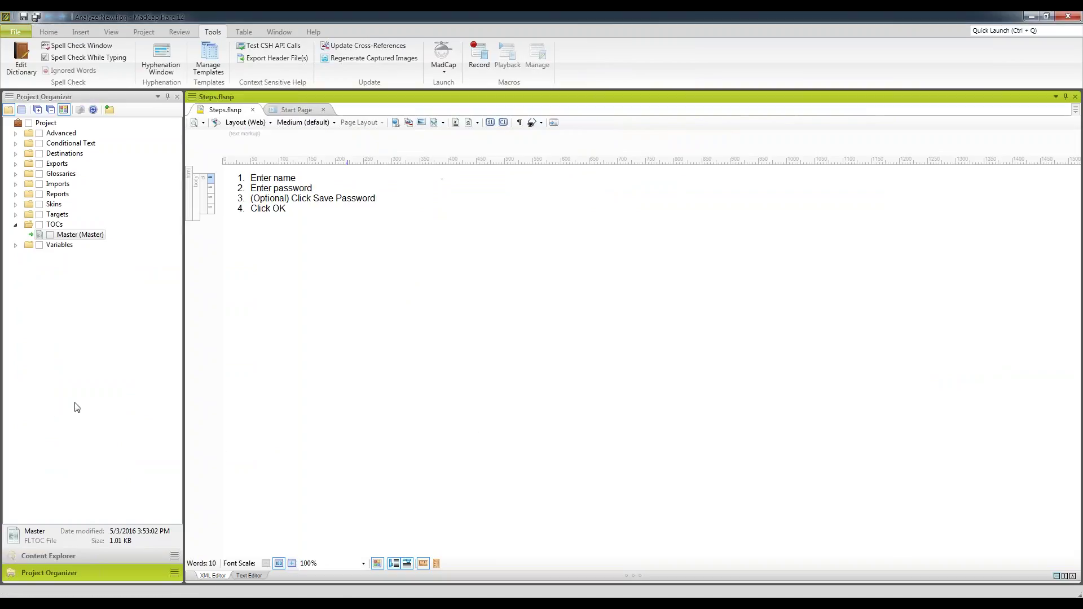
click(42, 556)
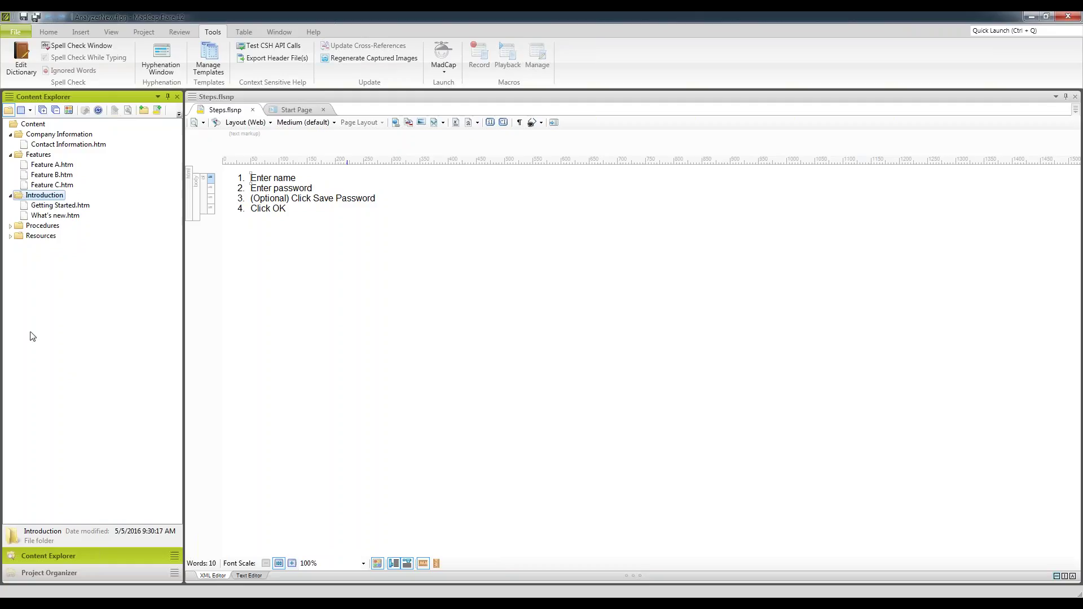
click(10, 237)
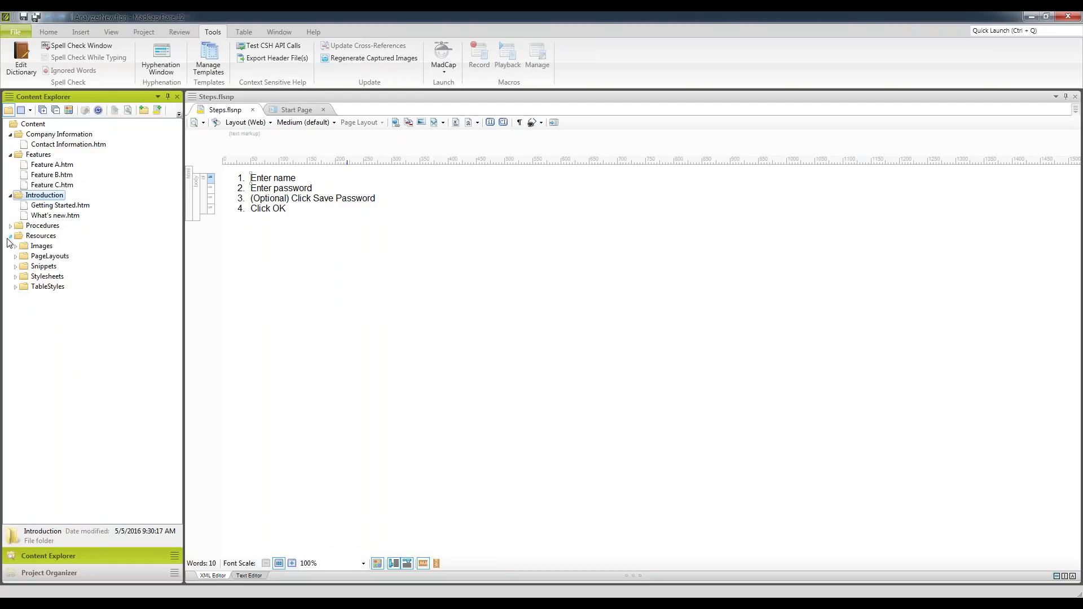
click(15, 276)
double_click(41, 288)
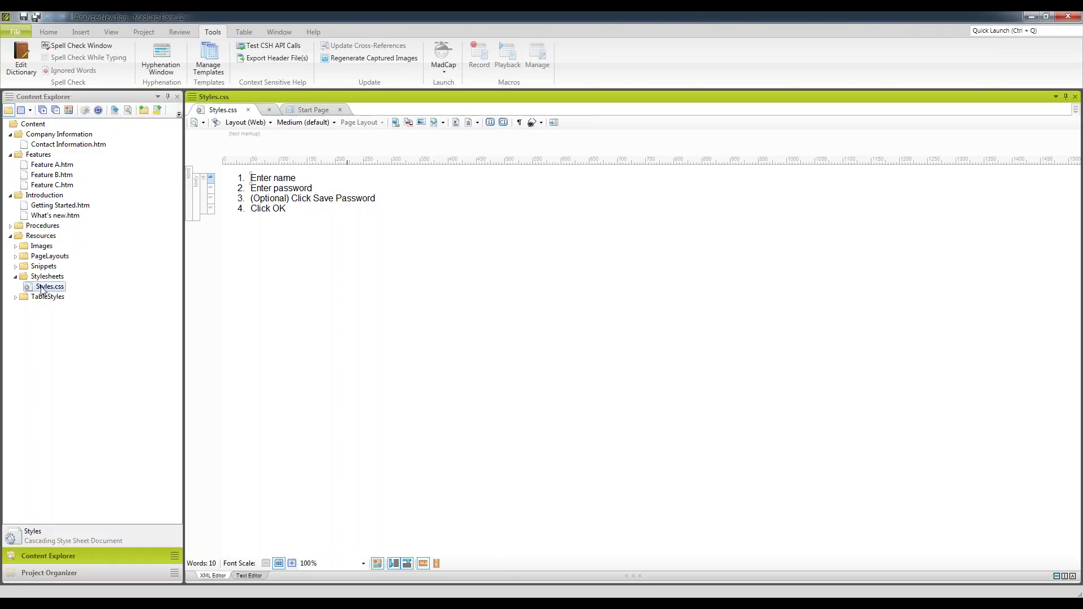
click(193, 346)
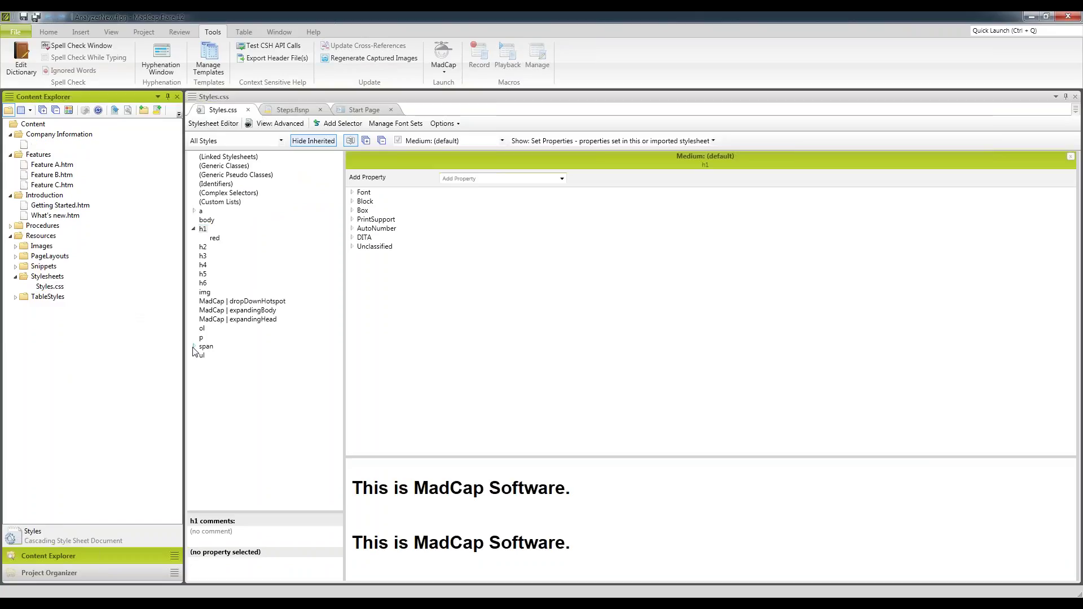
click(226, 358)
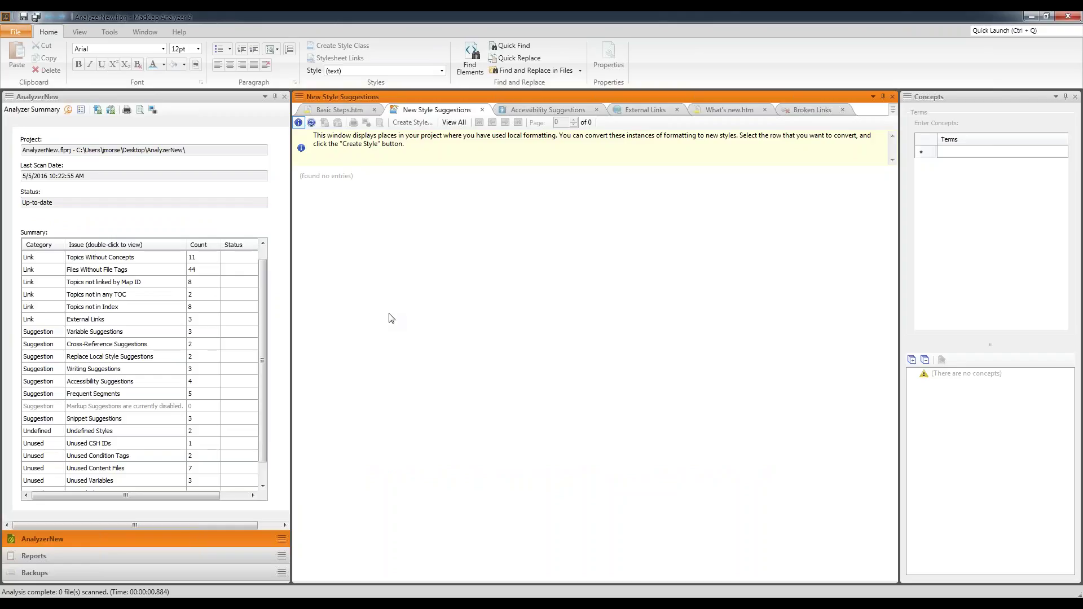
- Open the Replace Local Style Suggestions list, examine the locally formatted heading in Getting Started.htm, and return to the list
double_click(96, 357)
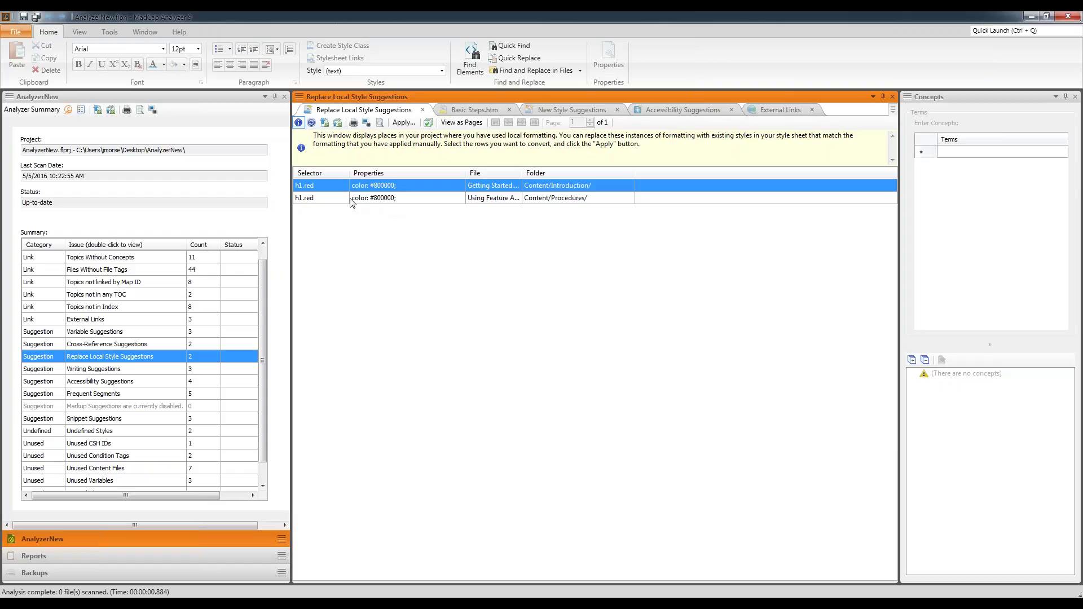
double_click(373, 190)
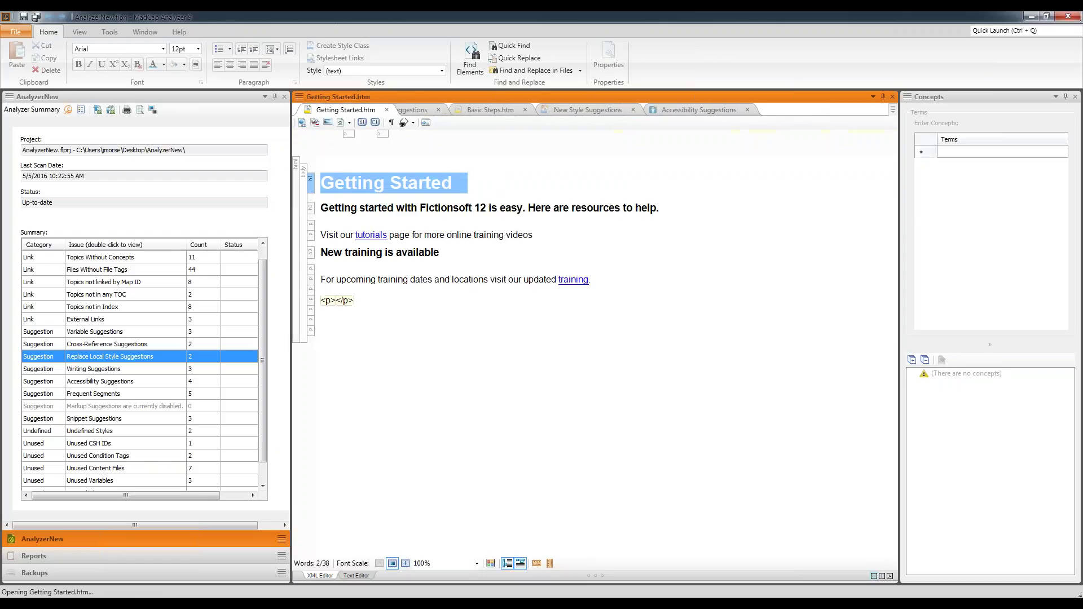
click(309, 190)
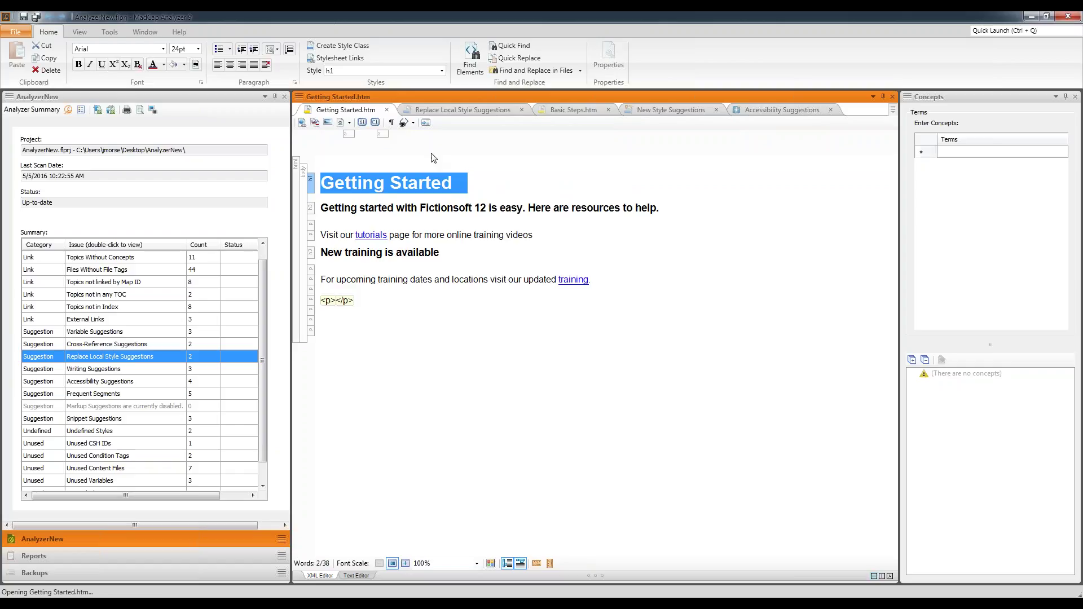
click(462, 112)
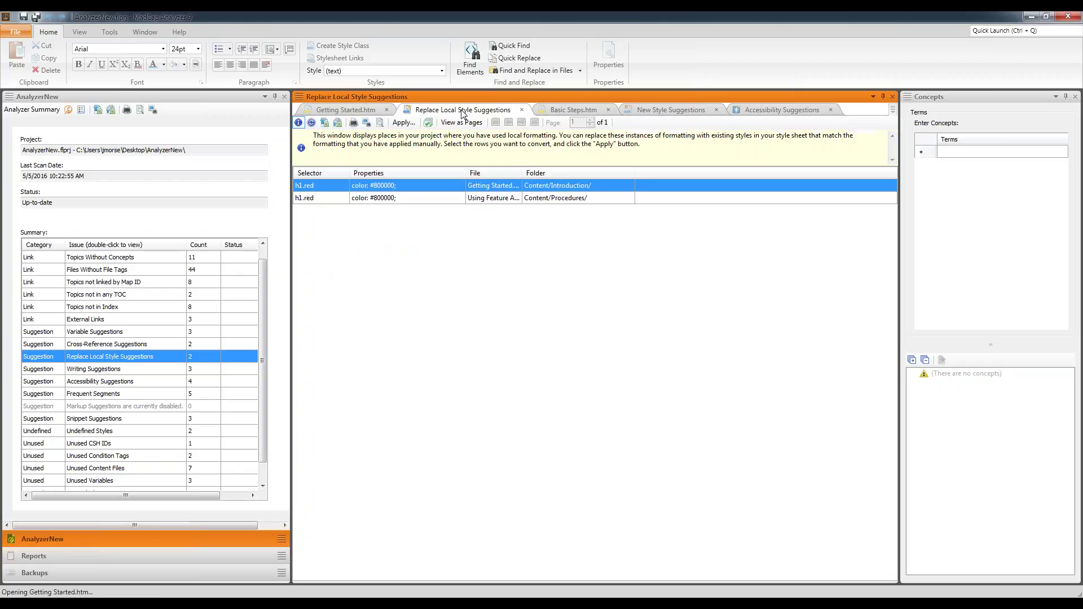
- Apply the h1.red style to both local formatting suggestions, in the Getting Started and Using Feature A topics
ctrl+click(398, 199)
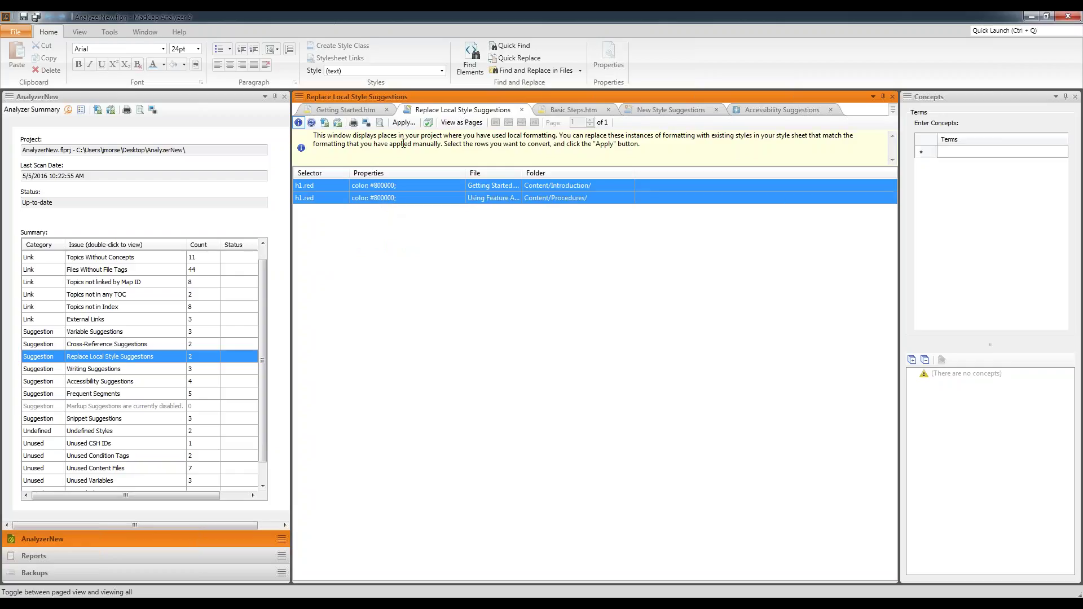
click(404, 123)
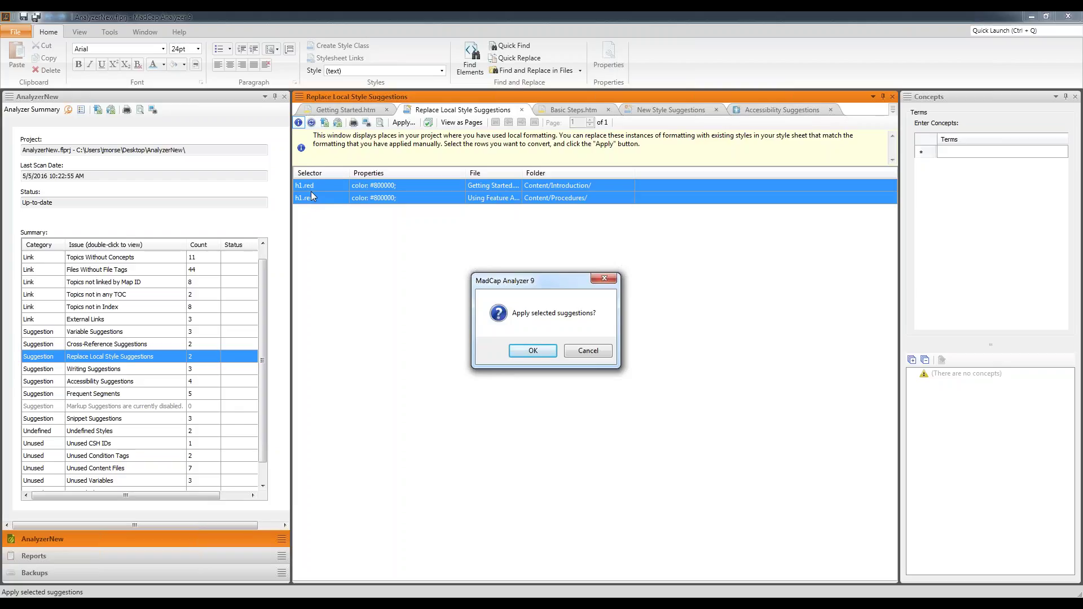
click(550, 353)
click(550, 355)
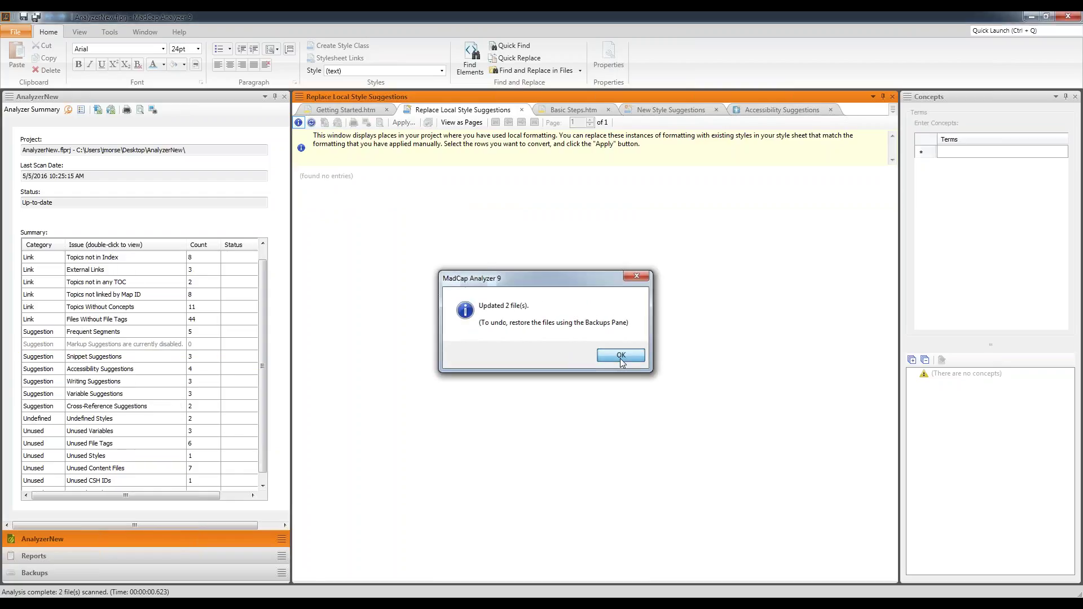
click(621, 356)
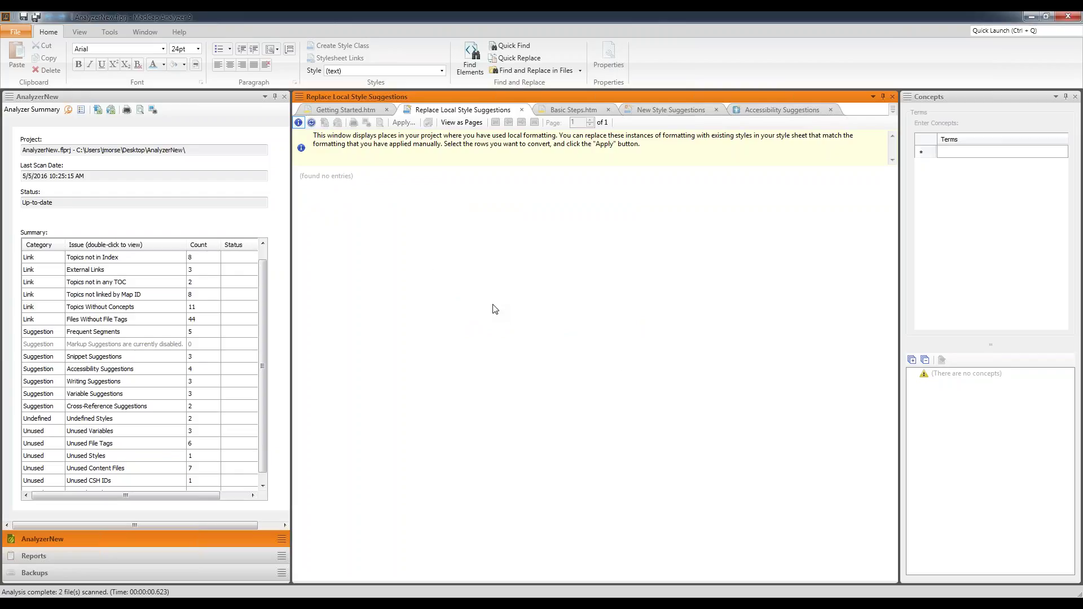
- Check the style applied to the main heading in Getting Started.htm and return to the Replace Local Style Suggestions list
click(559, 112)
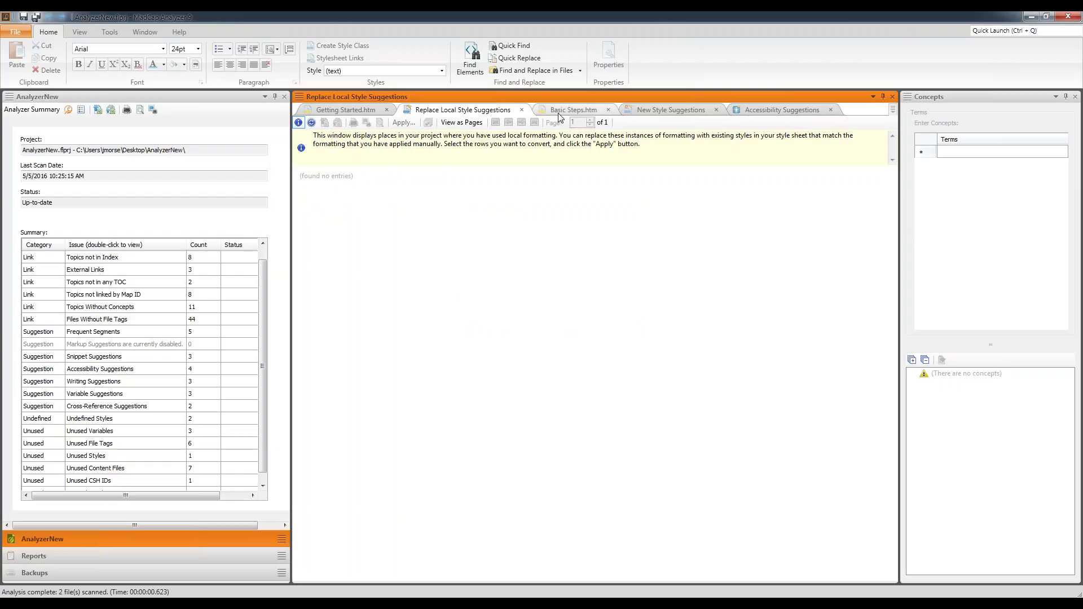
click(460, 110)
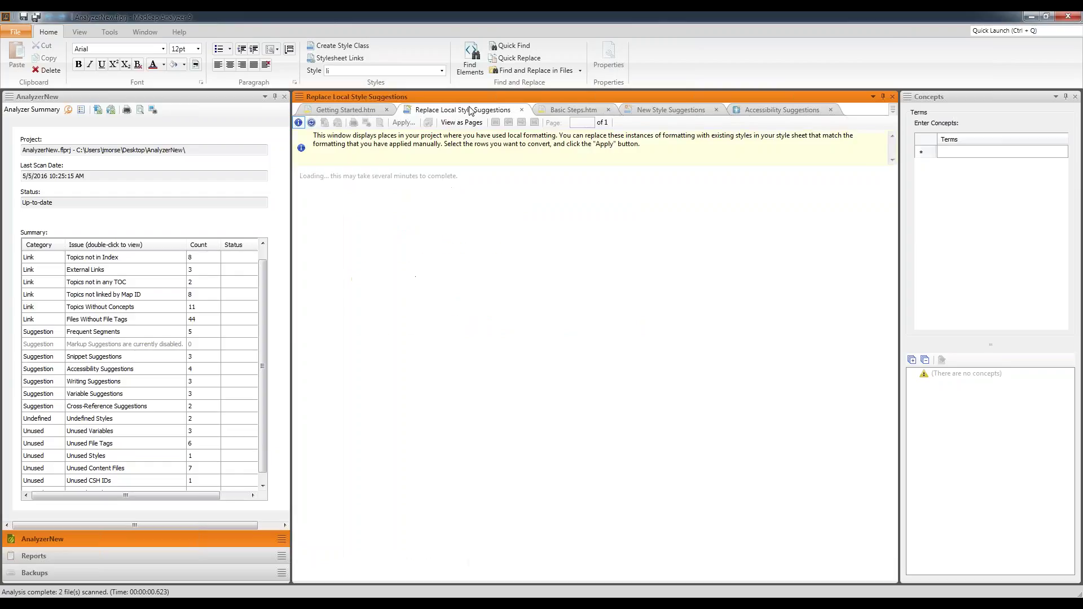
click(355, 111)
click(379, 204)
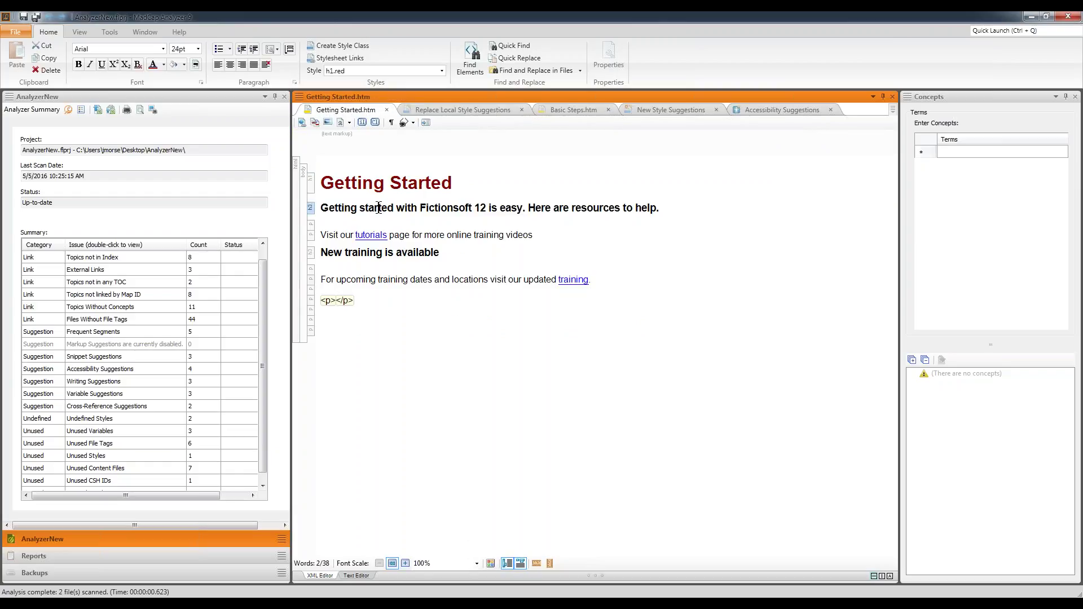
triple_click(345, 184)
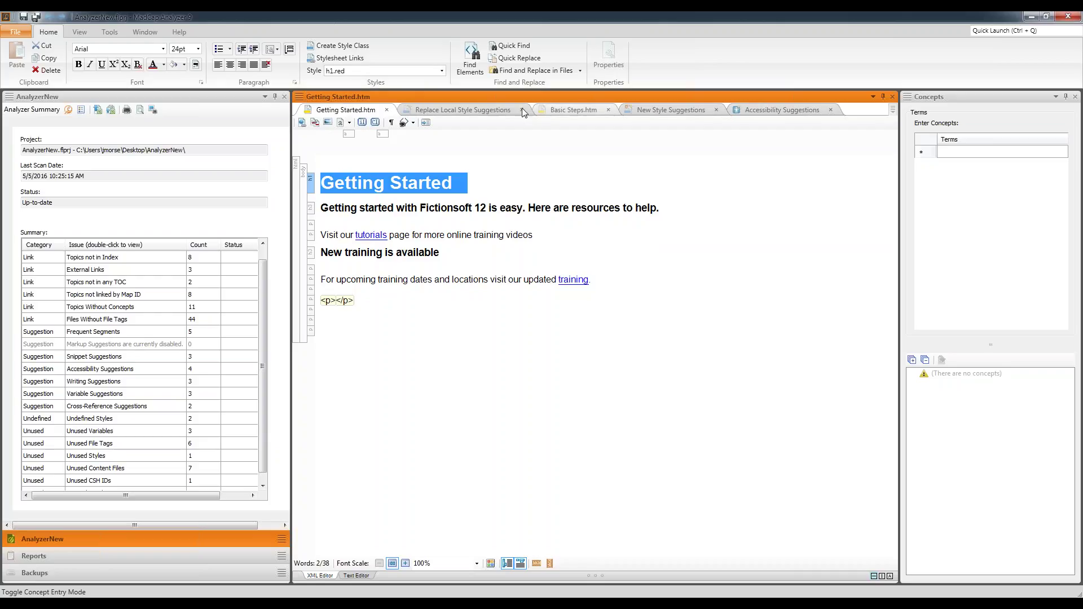
click(485, 111)
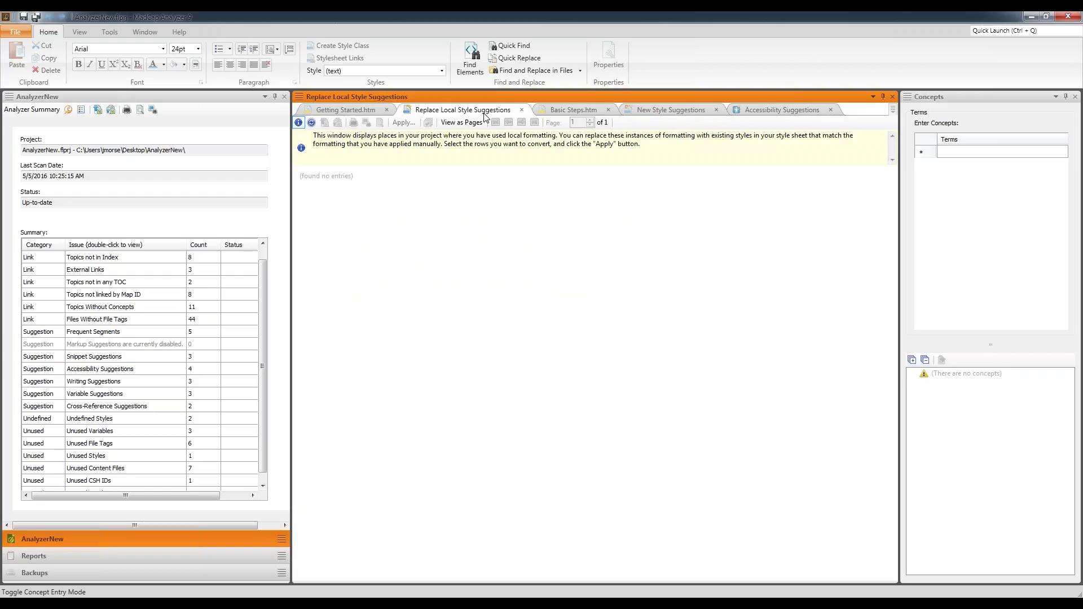
- Open the Undefined Styles list and view the rename dialog for h3.new2 and h3.new1 without renaming, allowing the Backups folder to be emptied
double_click(111, 419)
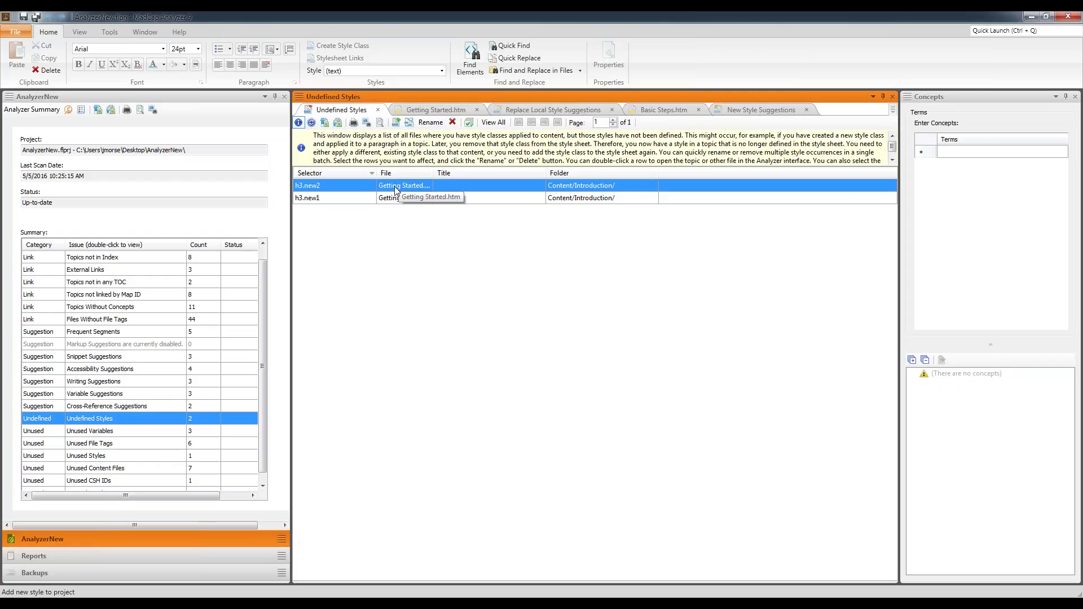
click(399, 126)
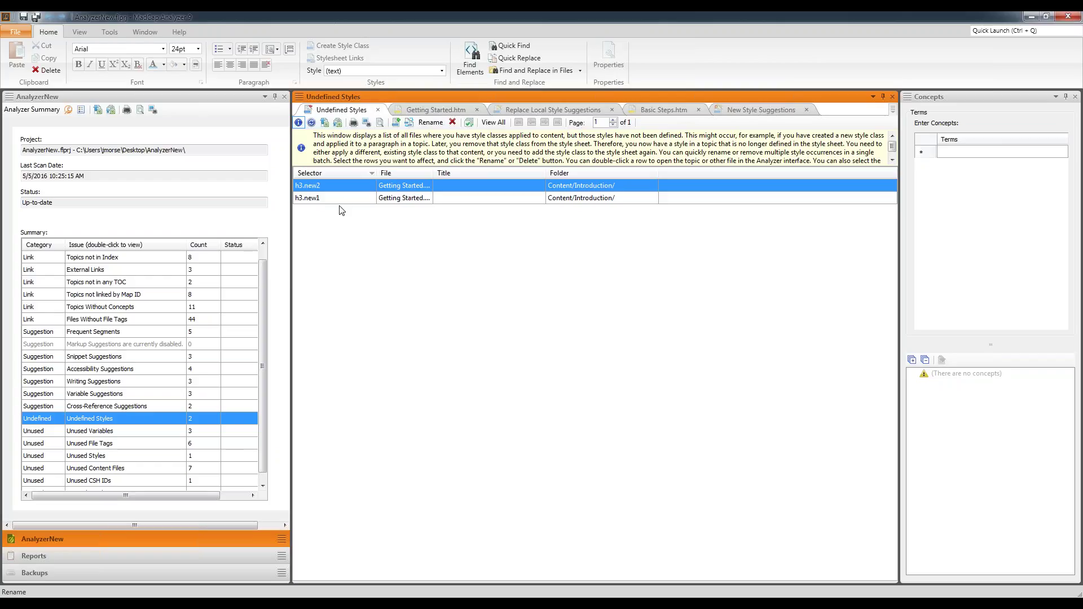
shift+click(381, 194)
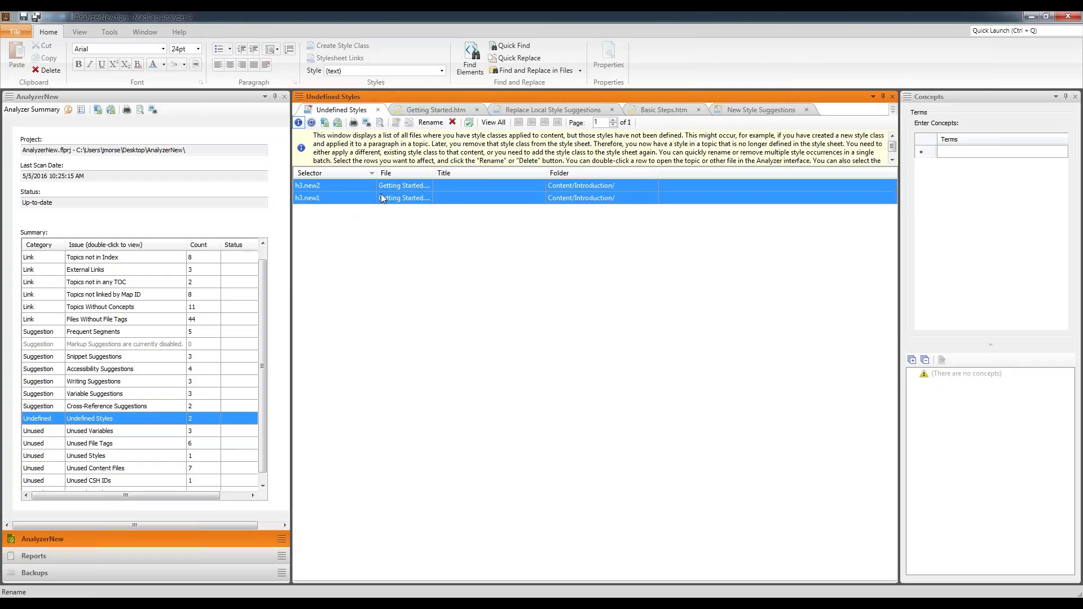
click(431, 123)
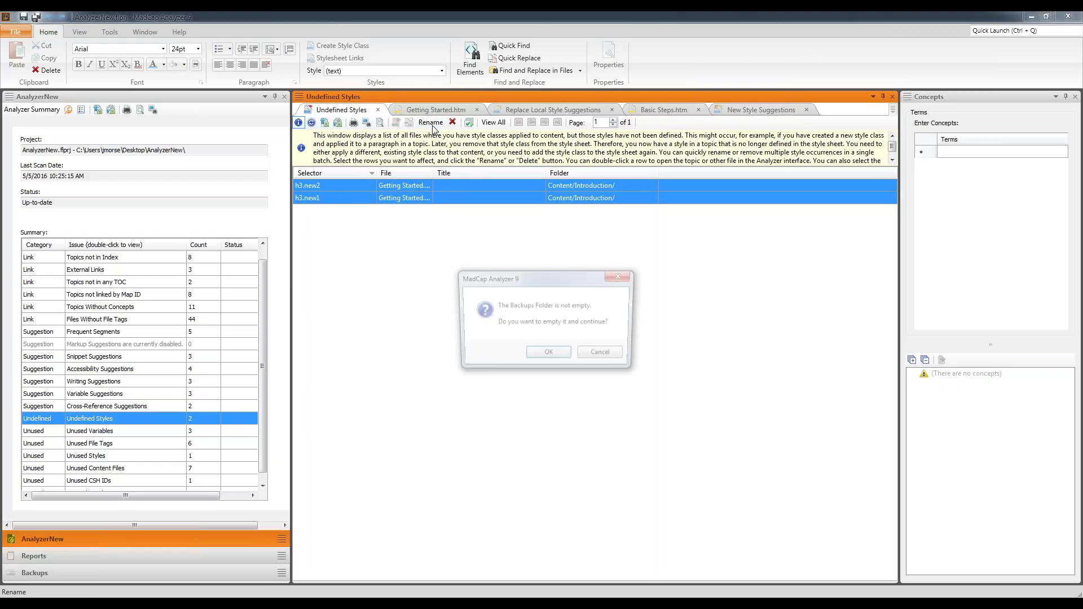
click(543, 356)
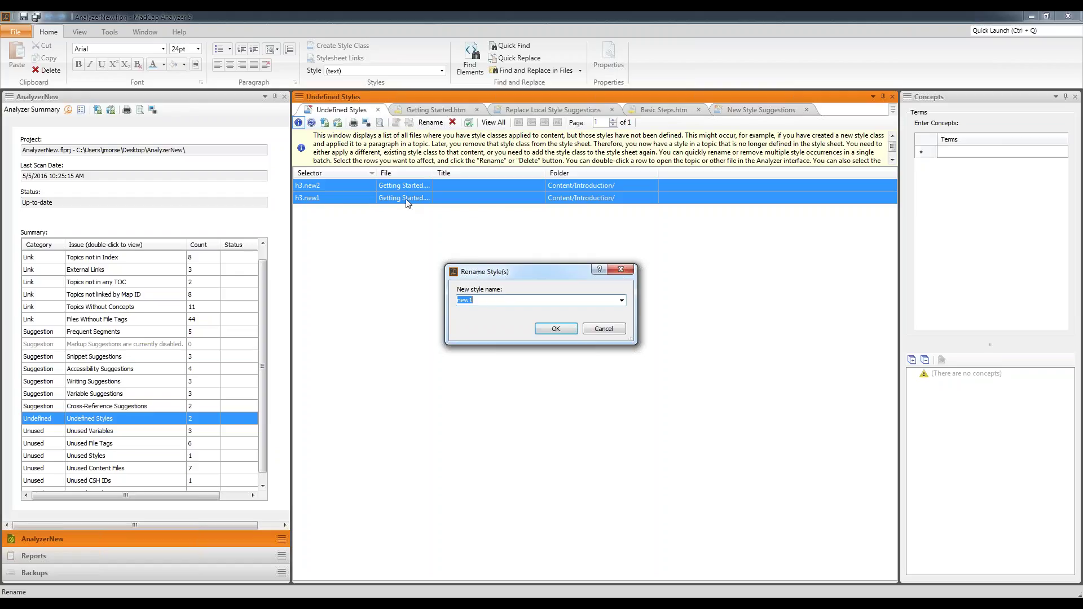
click(603, 330)
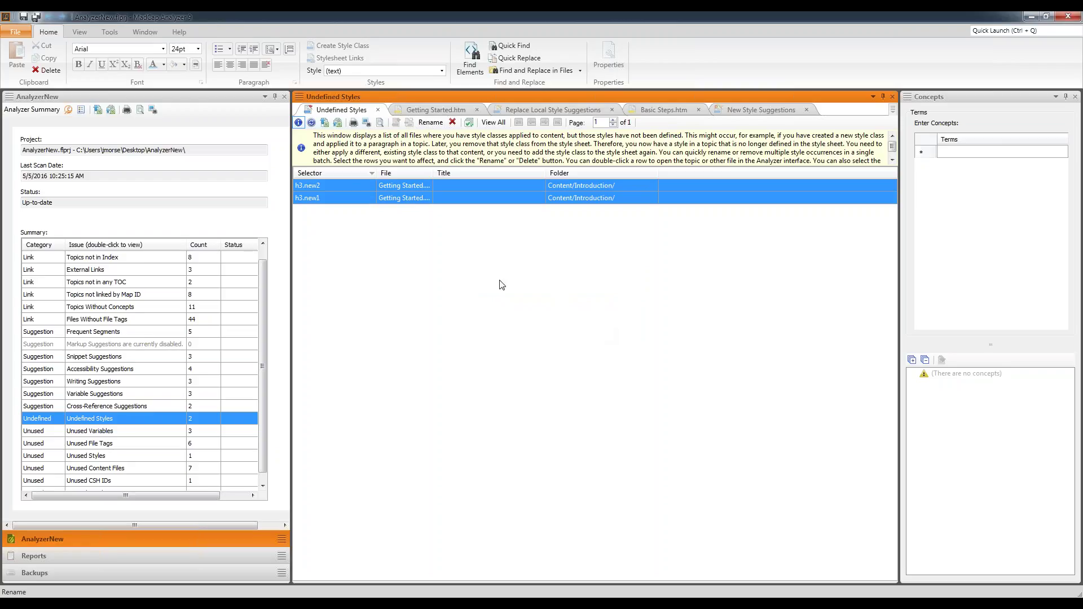
- Rename both undefined style classes, h3.new2 and h3.new1, to "jen" and acknowledge the file update
click(409, 187)
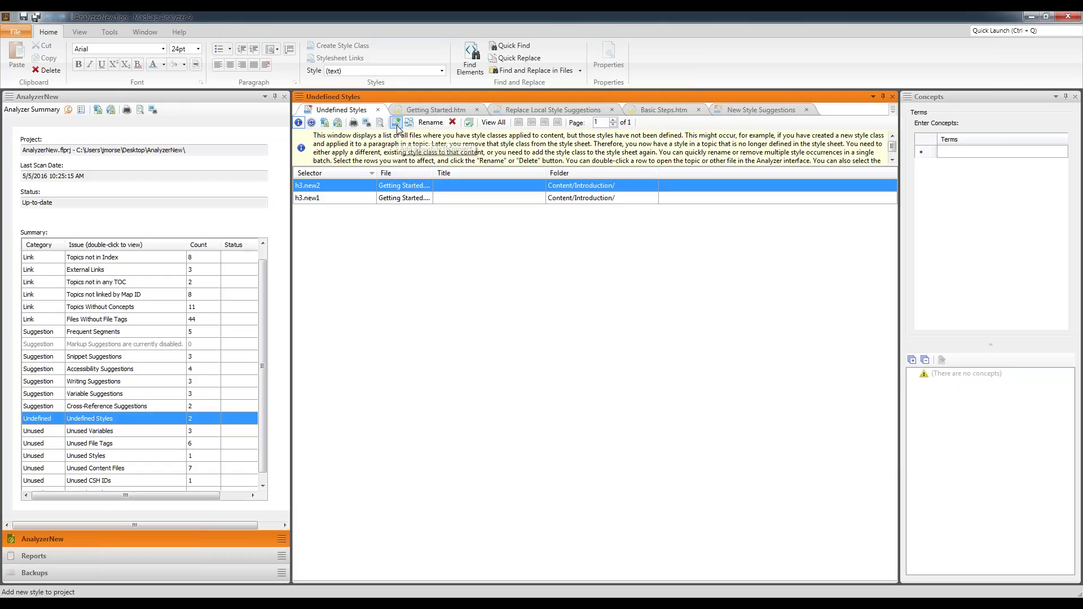
ctrl+click(394, 198)
click(430, 123)
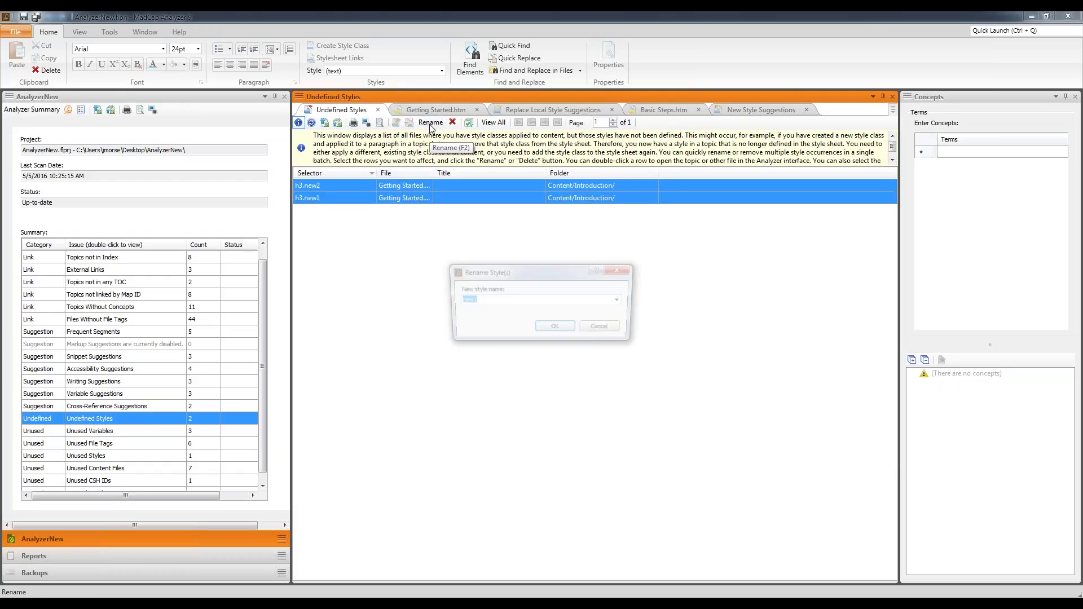
text(jen)
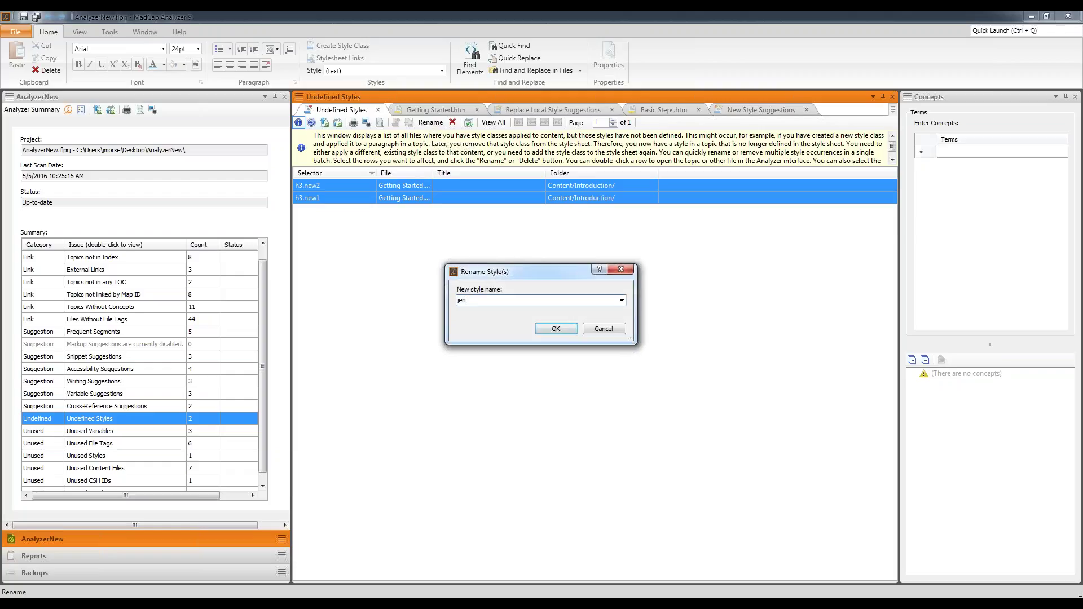
click(556, 329)
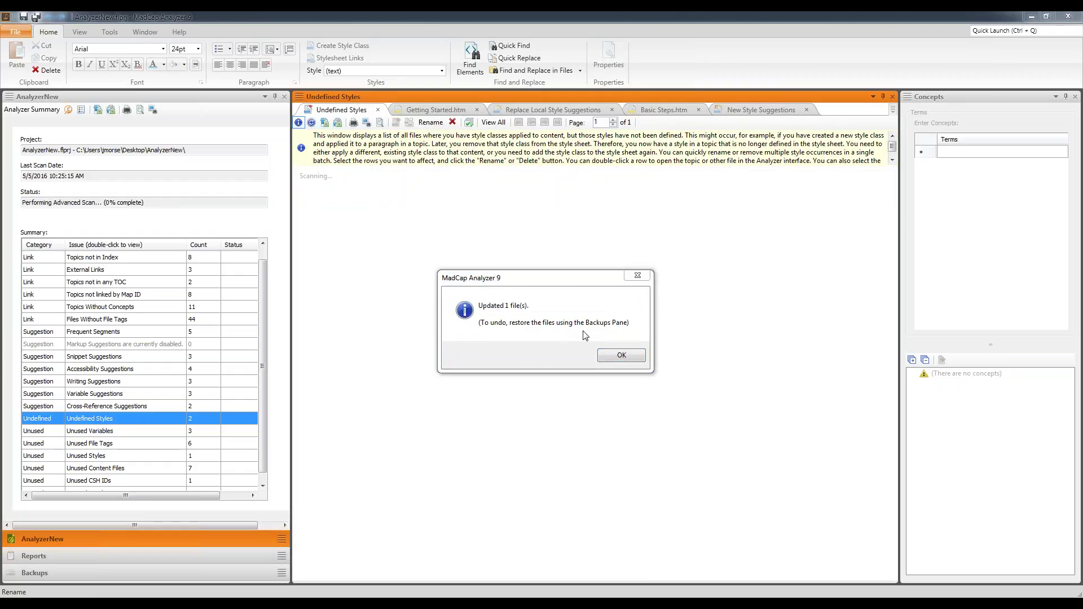
click(612, 351)
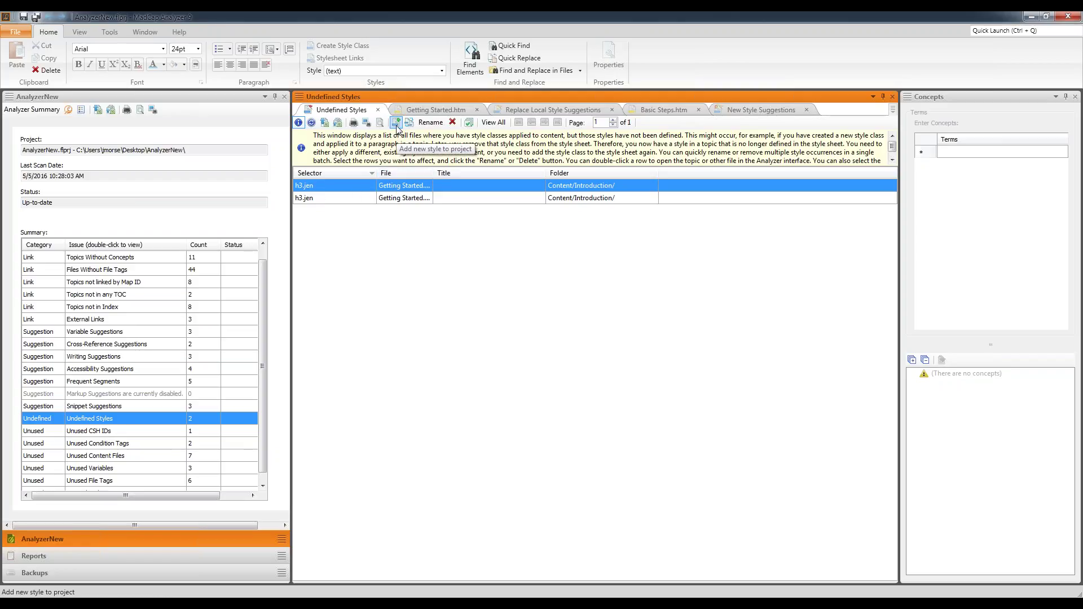
- Add the undefined h3 class "jen" to the Styles stylesheet, updating the source element and allowing the Backups folder to be emptied
click(396, 124)
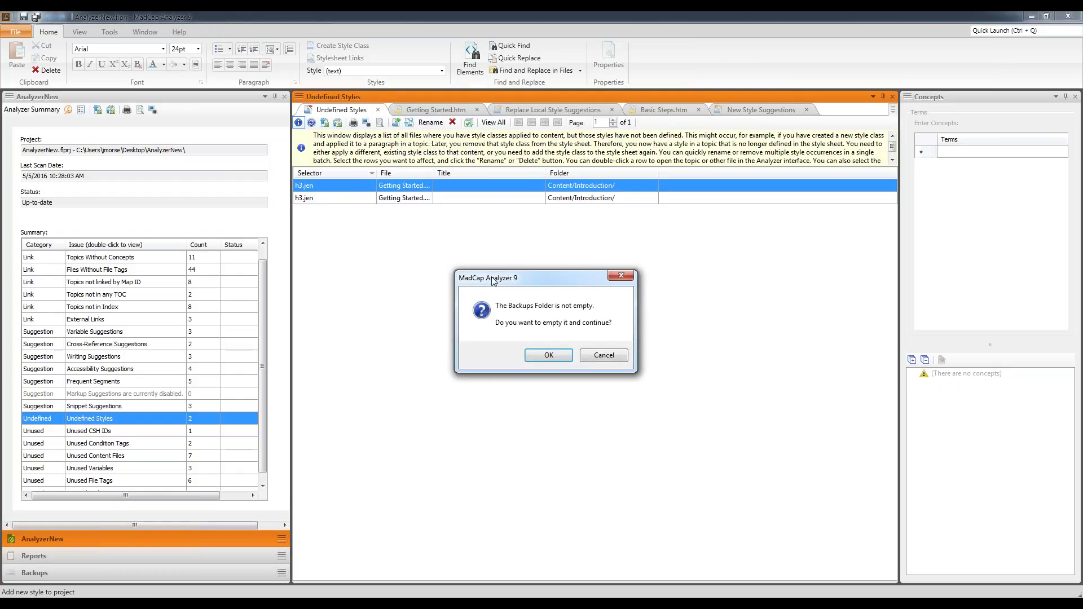
click(536, 357)
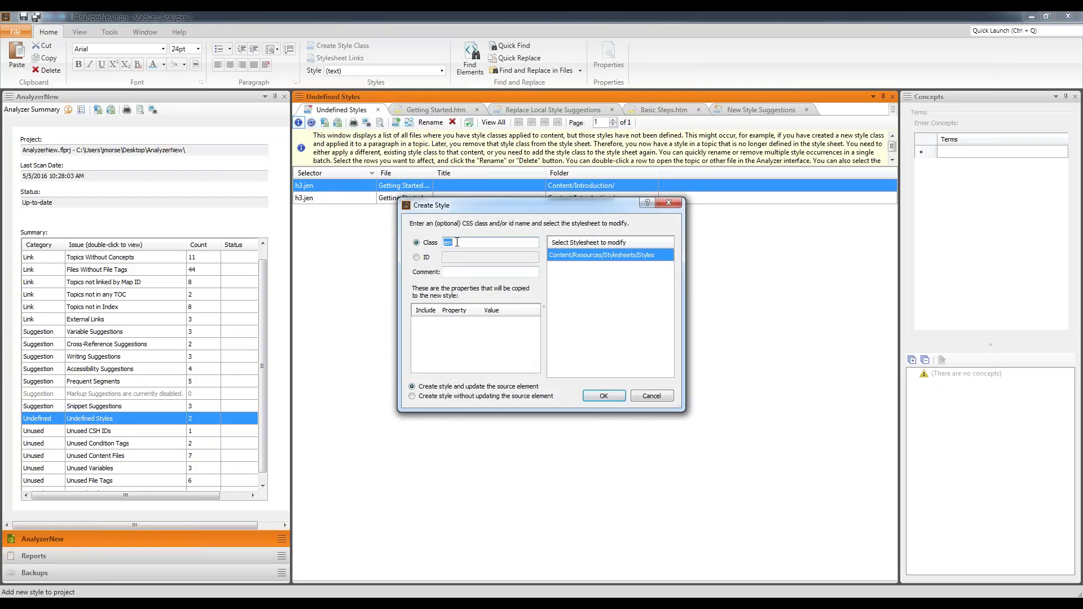
text(jen)
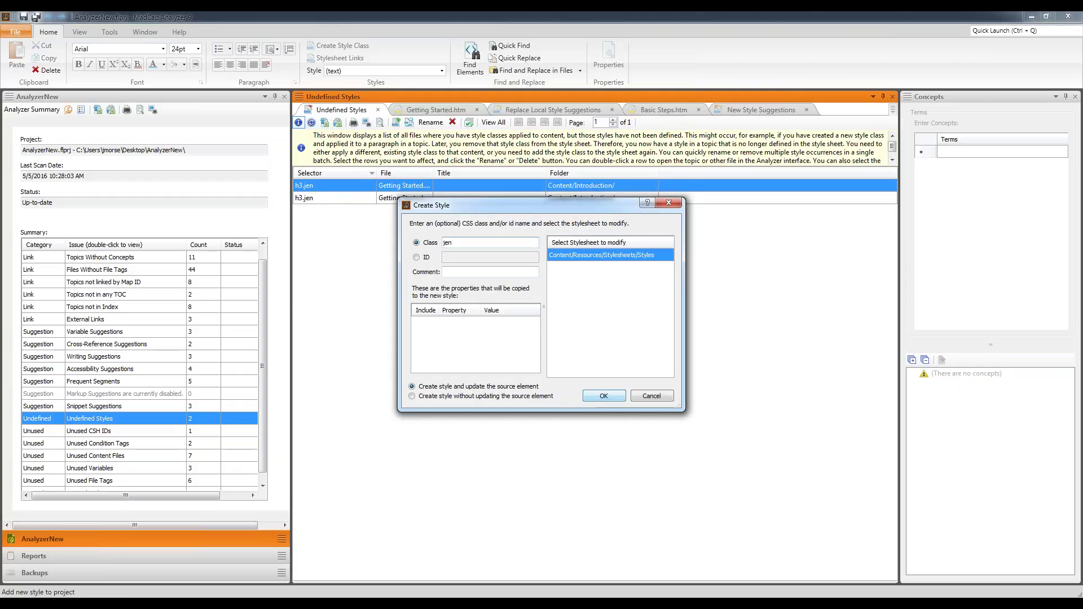
key(Return)
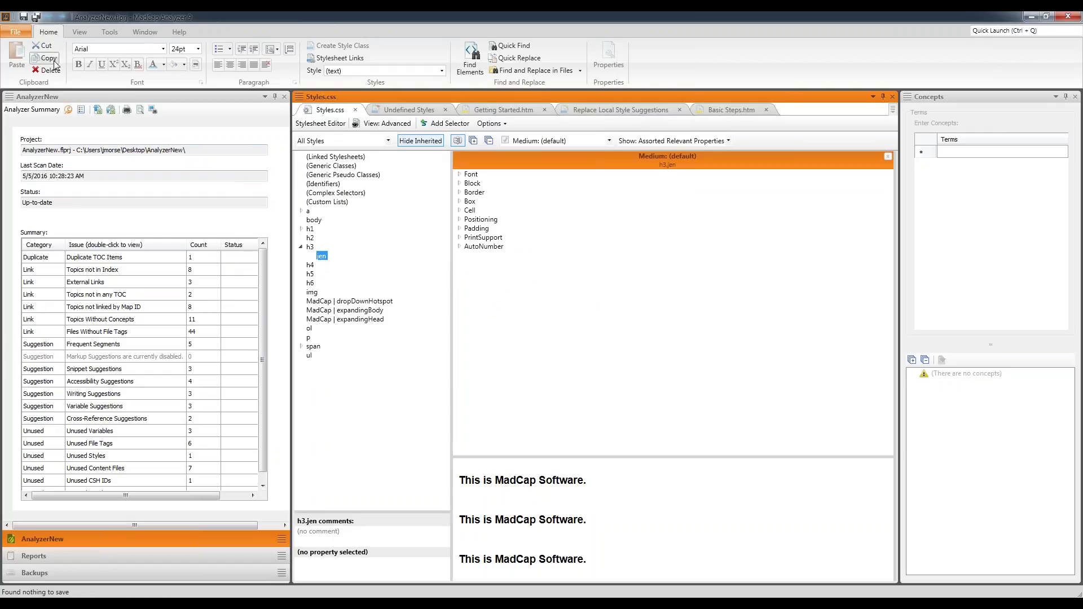
- Rescan the project and return to the Undefined Styles list to check for remaining entries
click(69, 108)
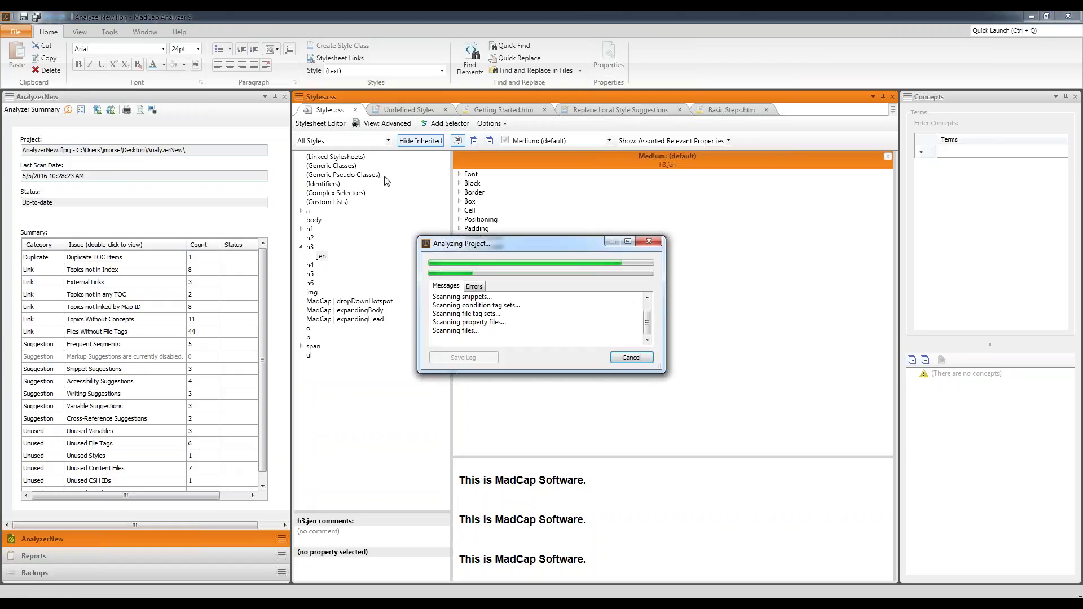
click(410, 113)
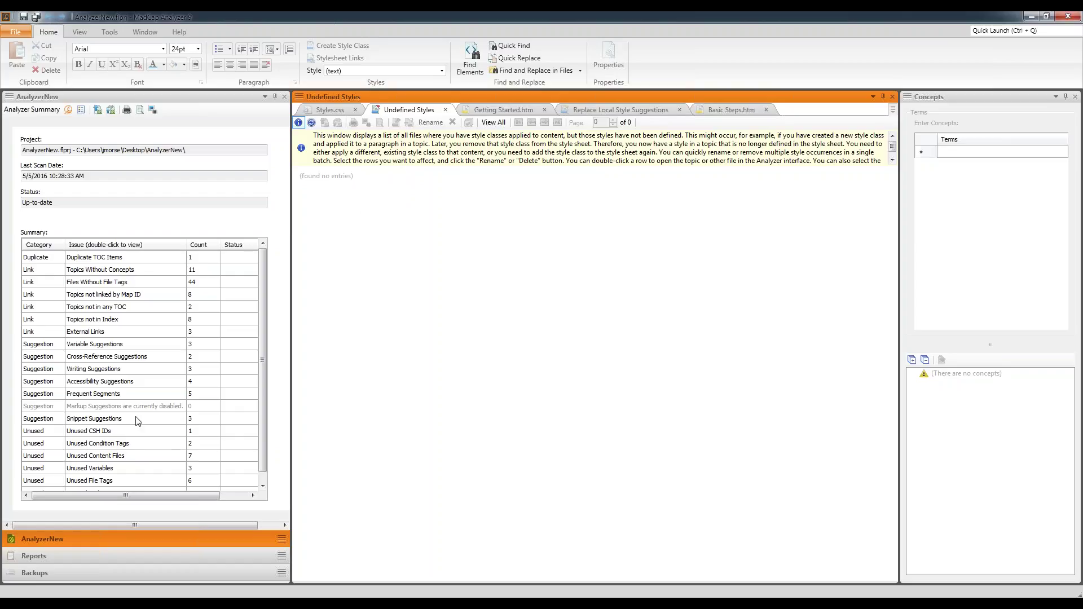
- Open the Unused Content Files list, sort it by file name in ascending order, and preview Facebook.png before returning to the list
double_click(112, 456)
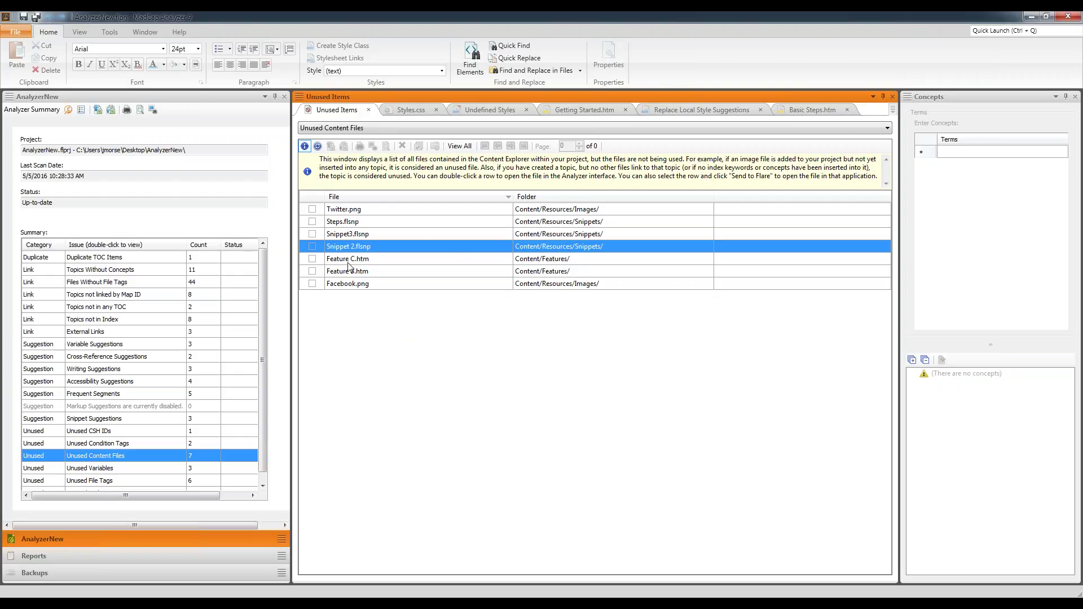
click(356, 198)
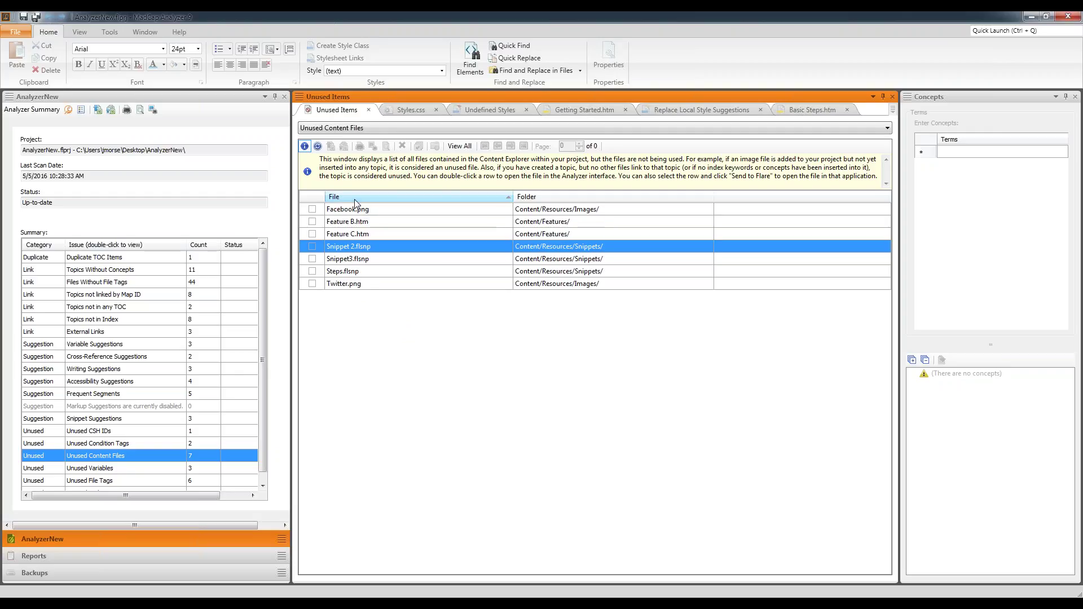
click(358, 235)
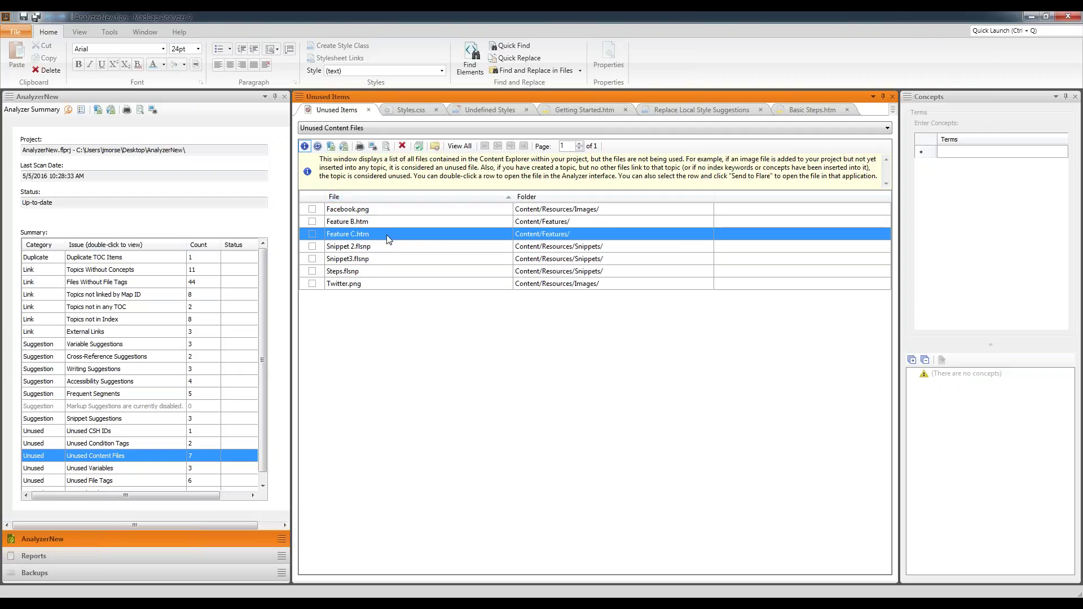
click(338, 212)
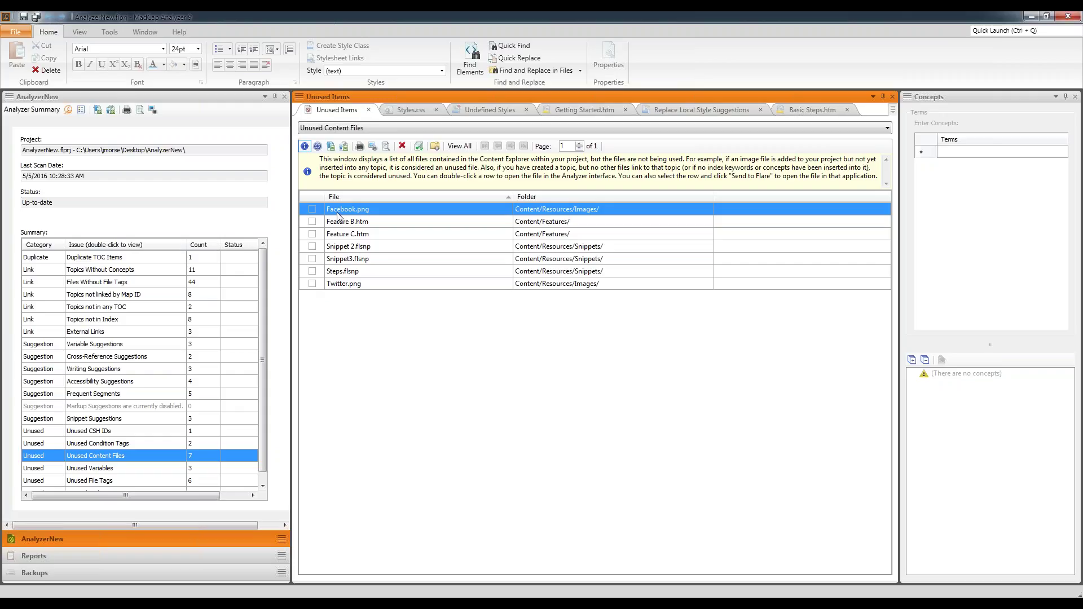
double_click(338, 213)
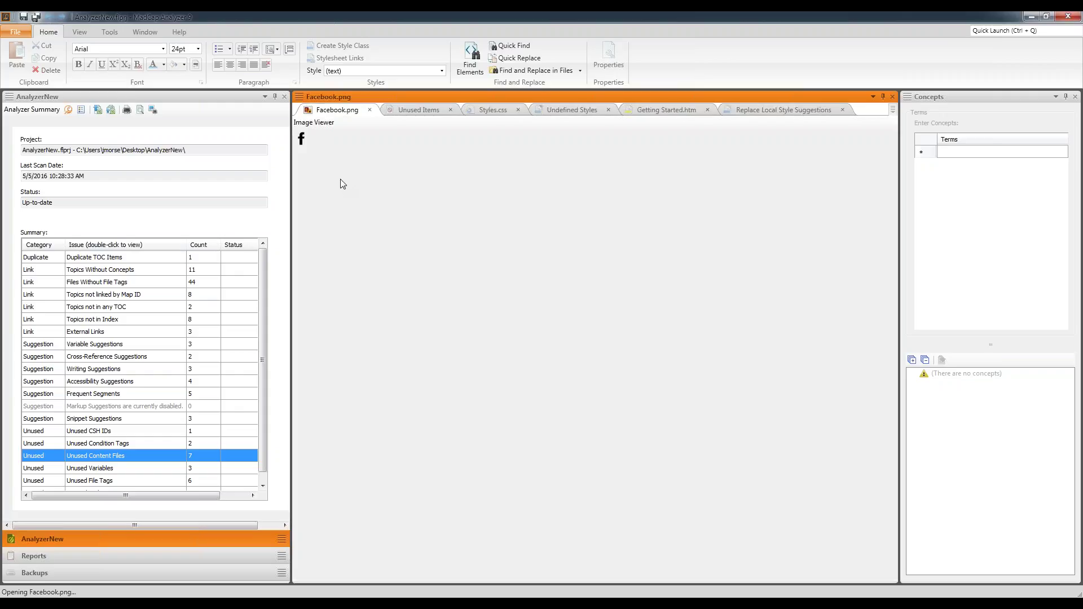
click(411, 112)
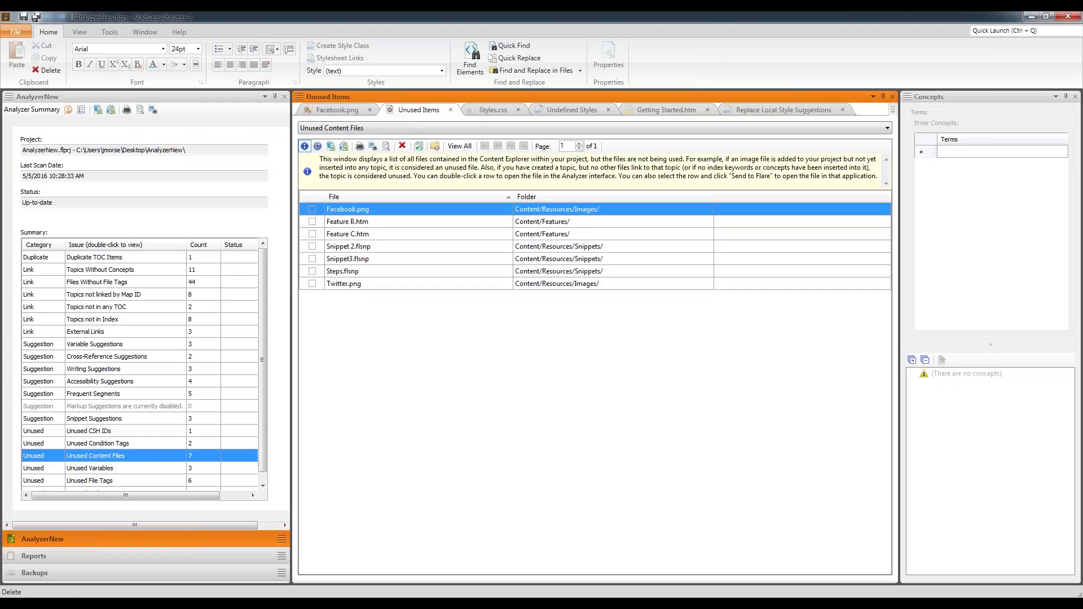
- Delete the unused images Facebook.png and Twitter.png, sending them to the recycle bin
ctrl+click(377, 283)
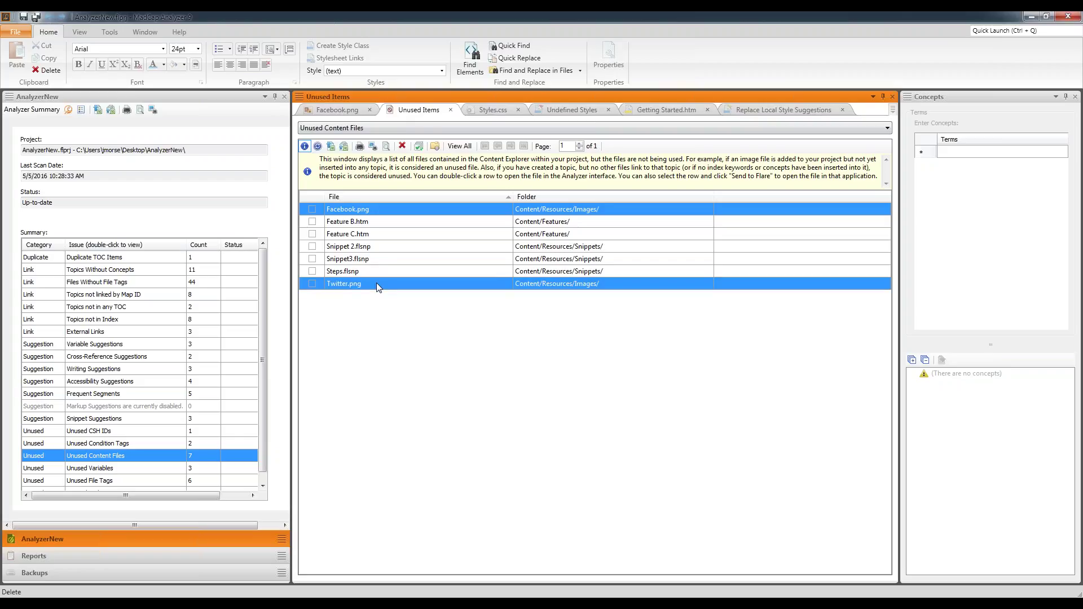
click(402, 145)
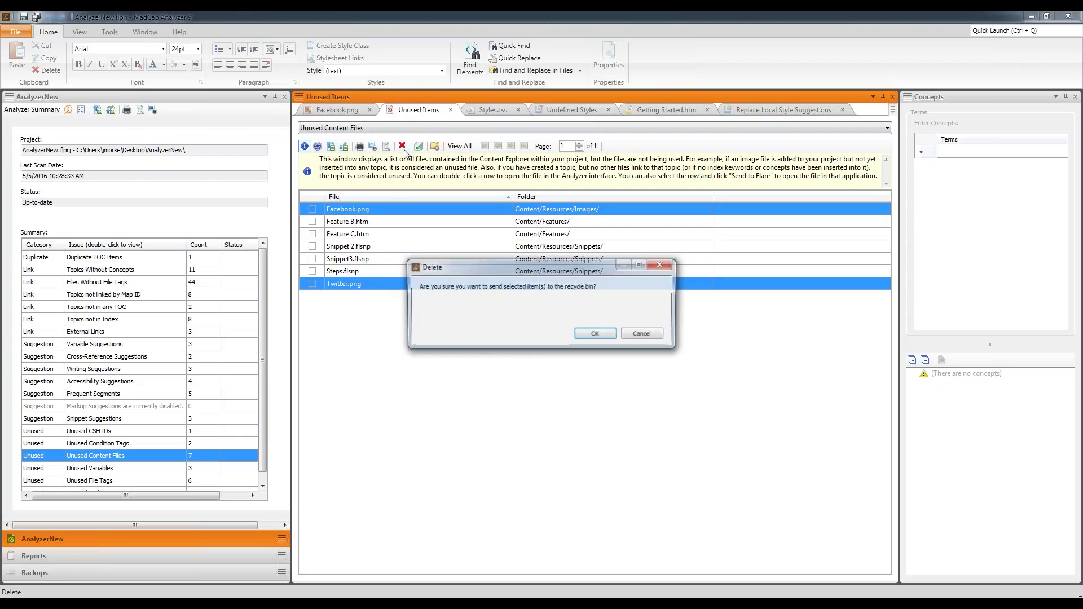
click(608, 337)
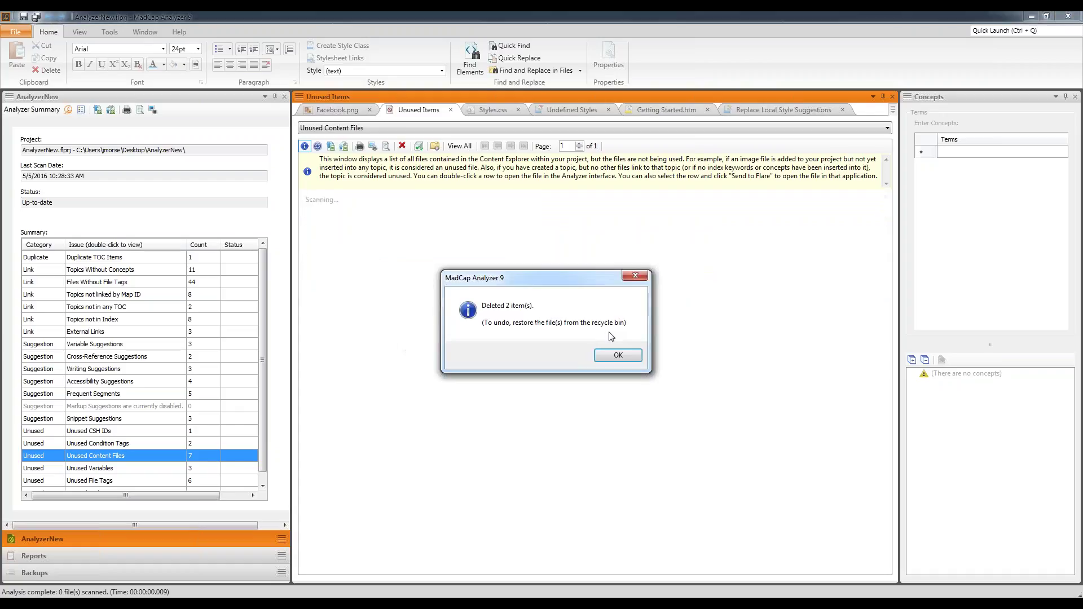
click(618, 357)
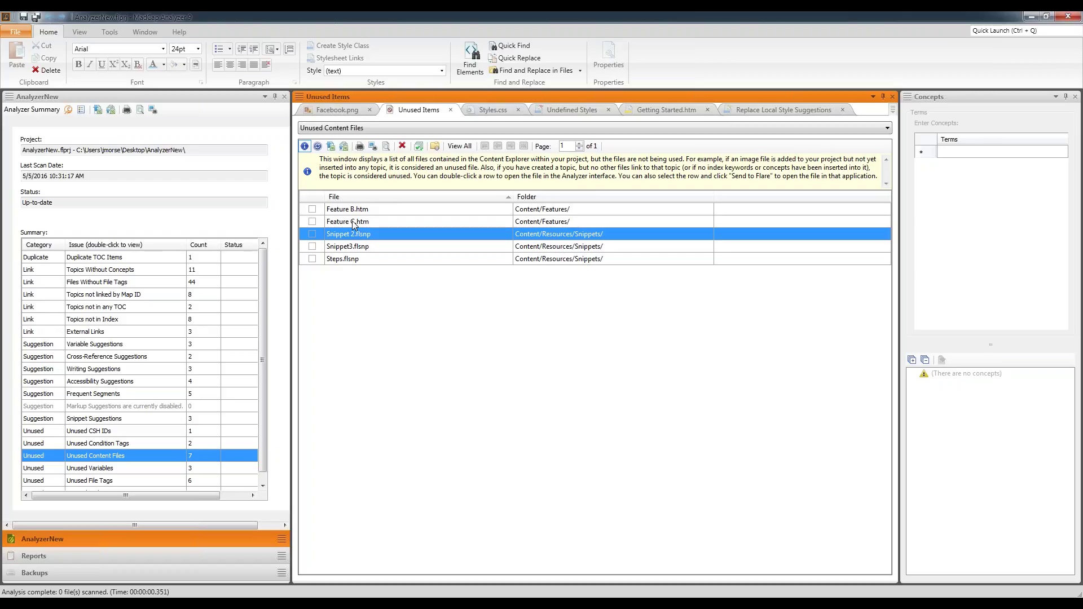
- Open the Unused Variables list and look over the Product Name and PhoneNumber entries
double_click(120, 469)
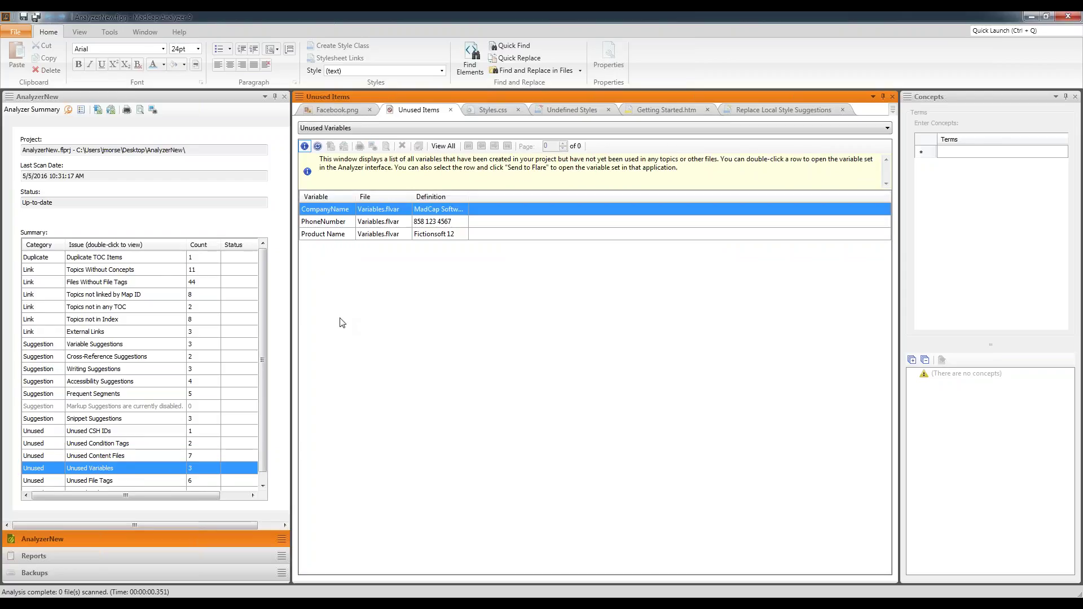
click(356, 237)
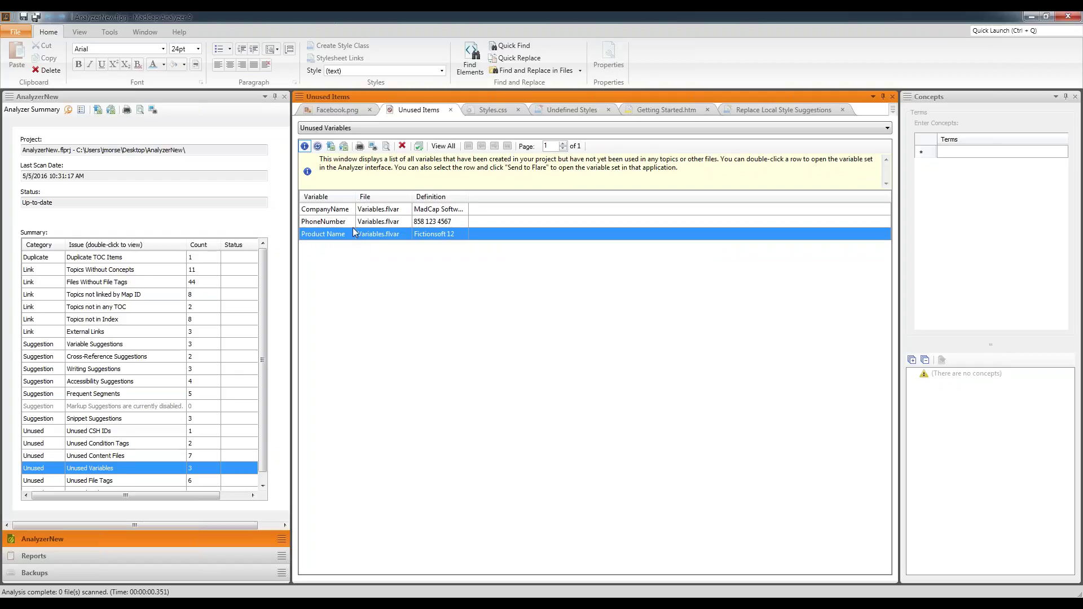
click(354, 226)
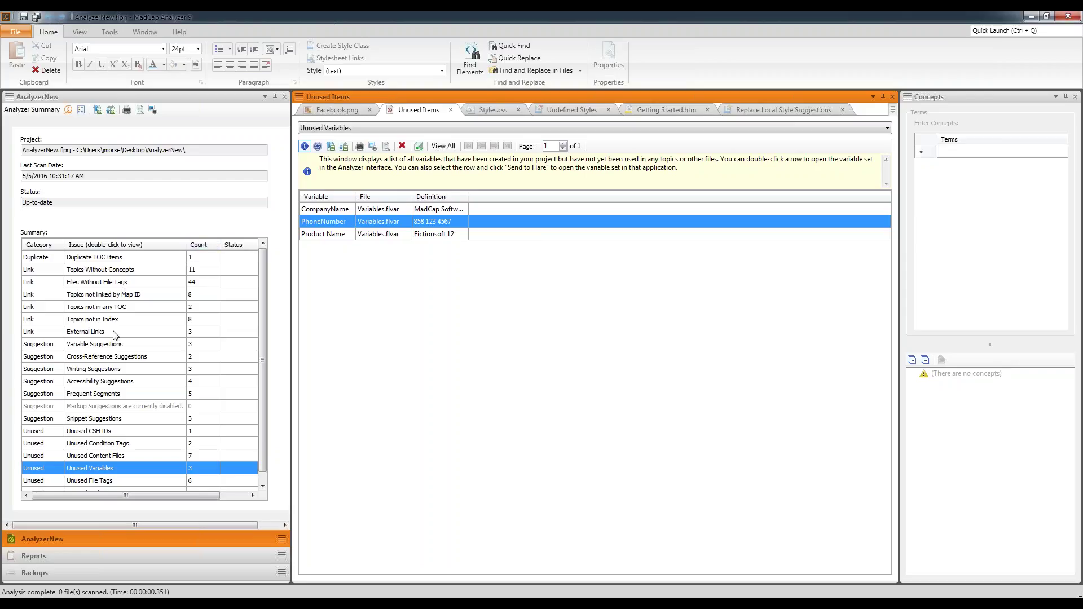
- Open the Snippet Suggestions list and review the matching content in What's new.htm and Basic Steps.htm before returning to the list
double_click(125, 419)
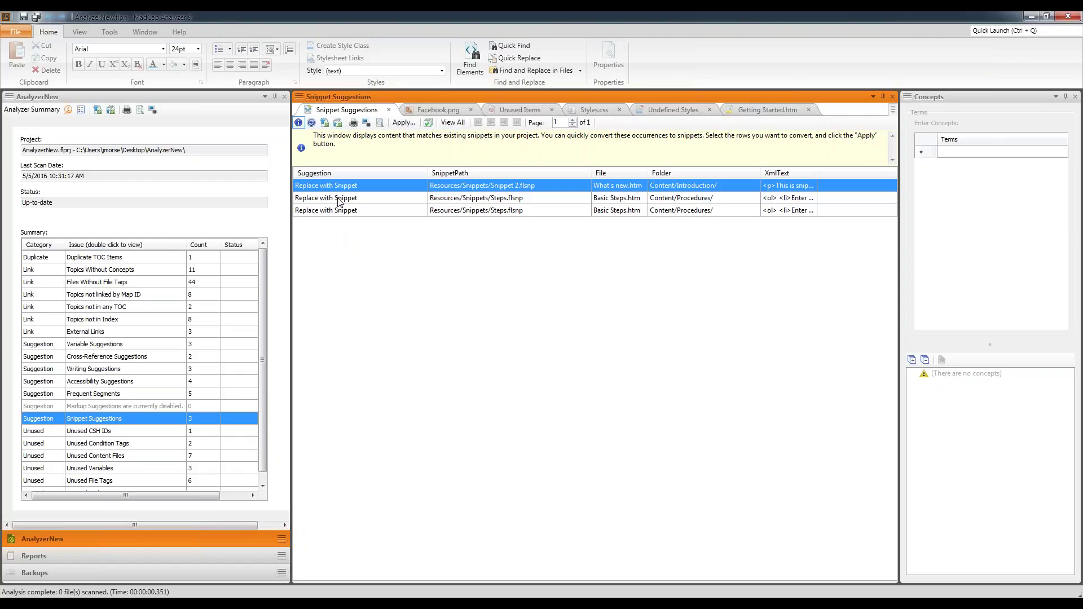
double_click(614, 190)
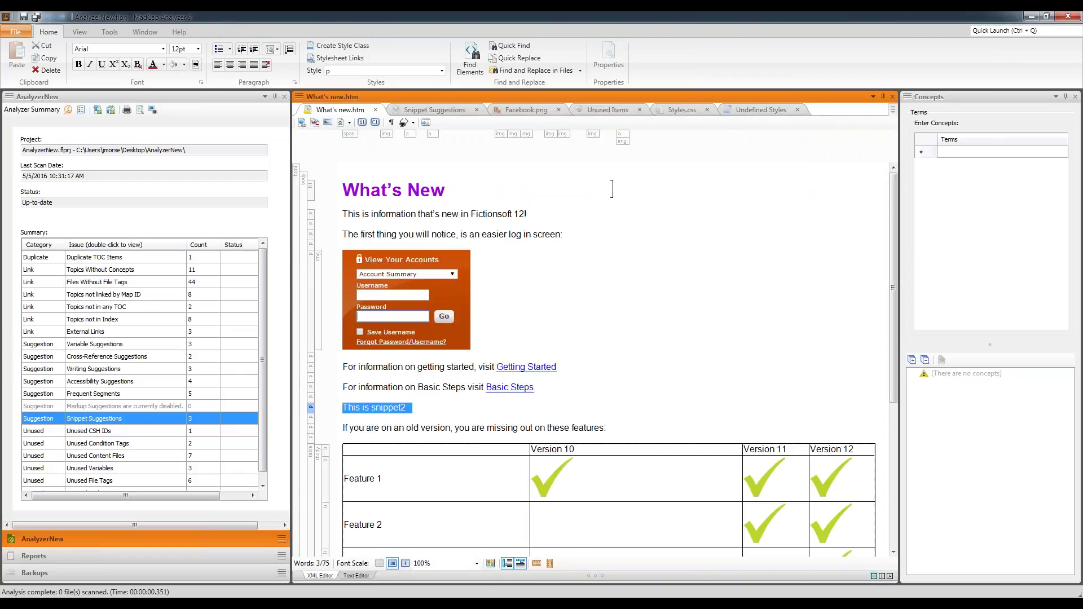
scroll(602, 308, down, 2)
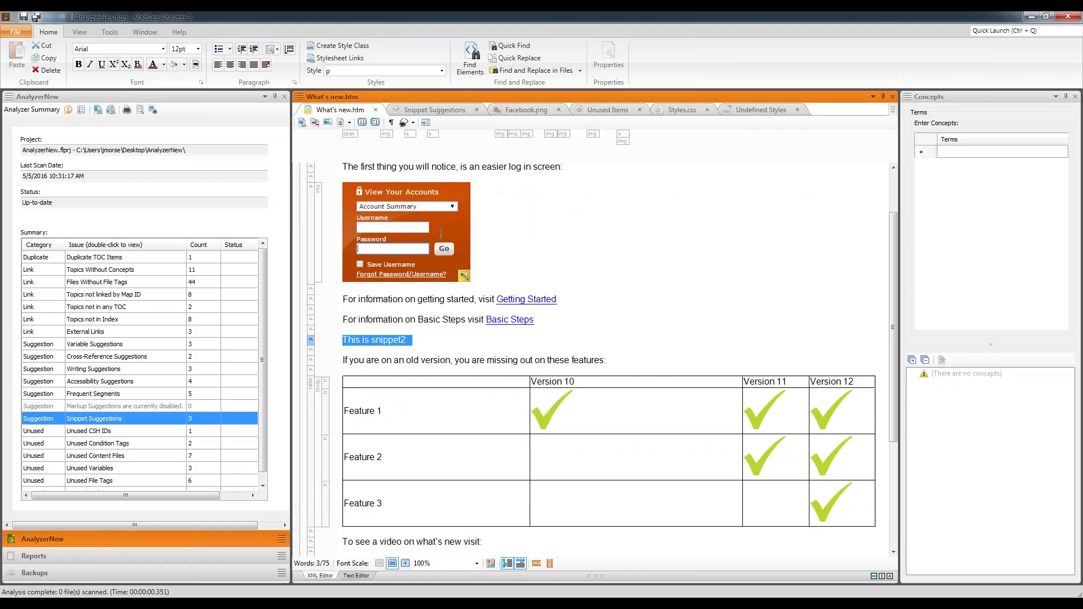
click(439, 113)
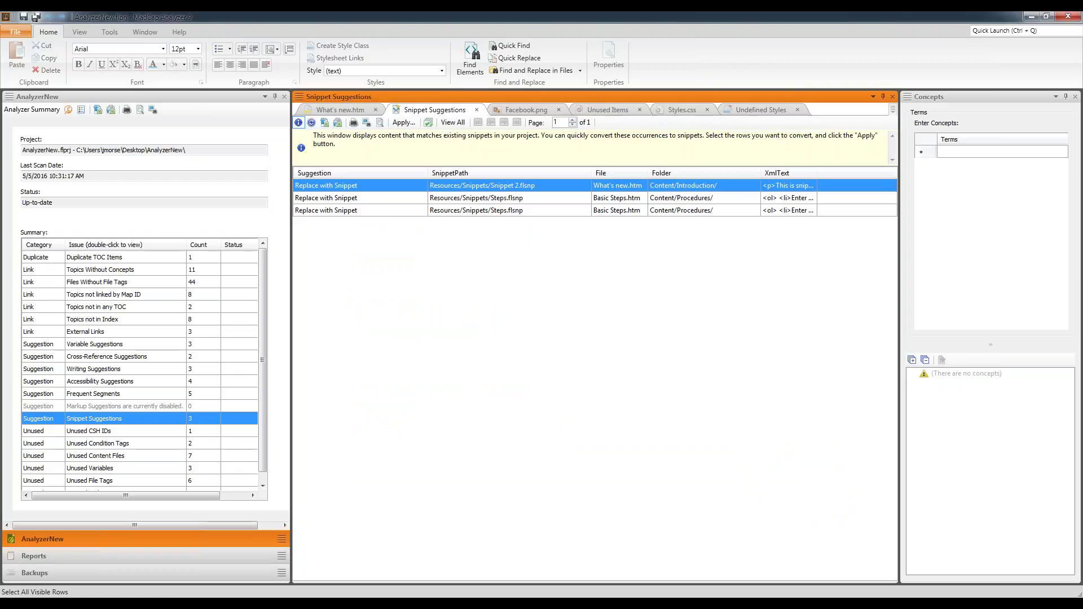
shift+click(387, 212)
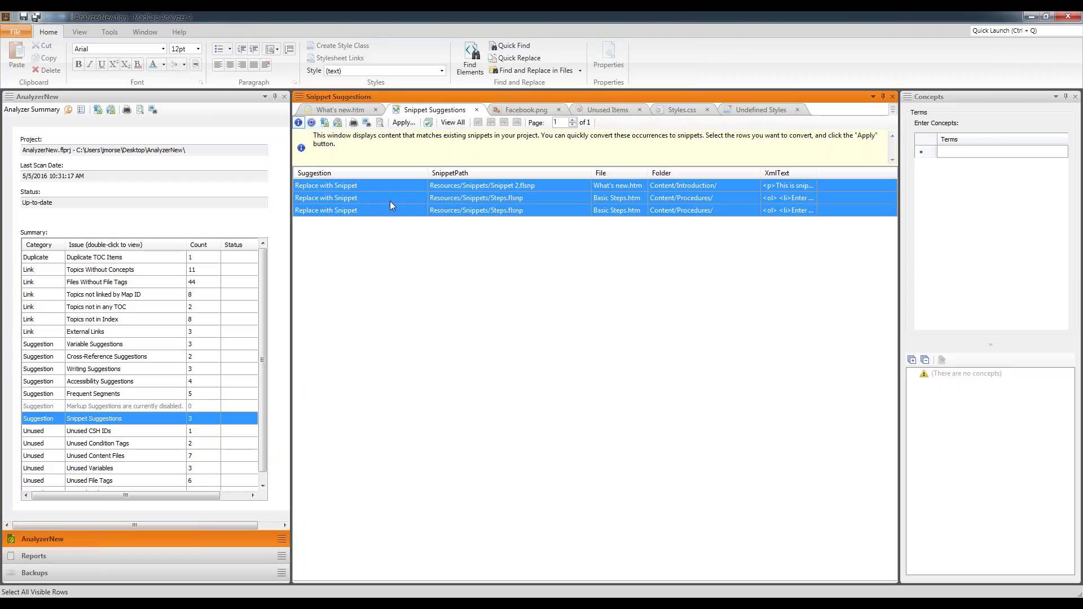
double_click(443, 199)
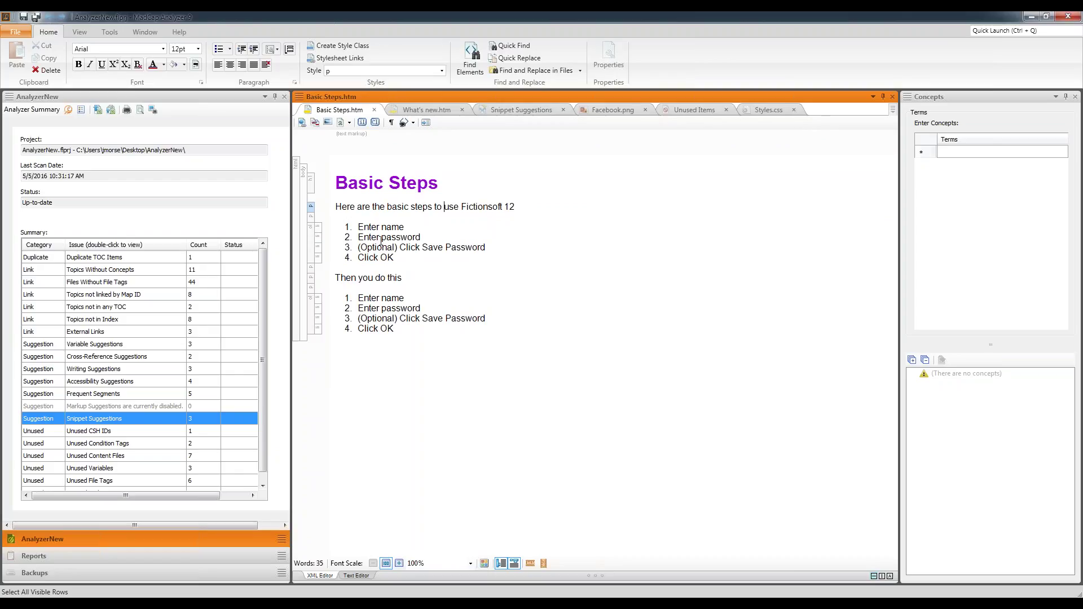
click(521, 111)
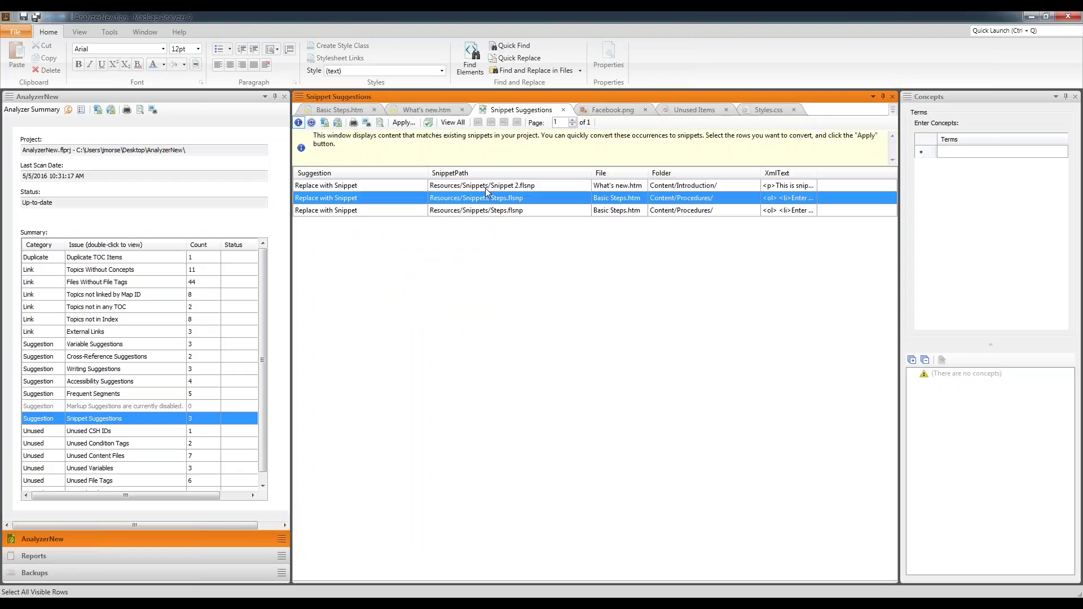
- Apply all three Replace with Snippet suggestions for Snippet 2.flsnp and Steps.flsnp, and acknowledge the file update
drag(475, 188, 472, 210)
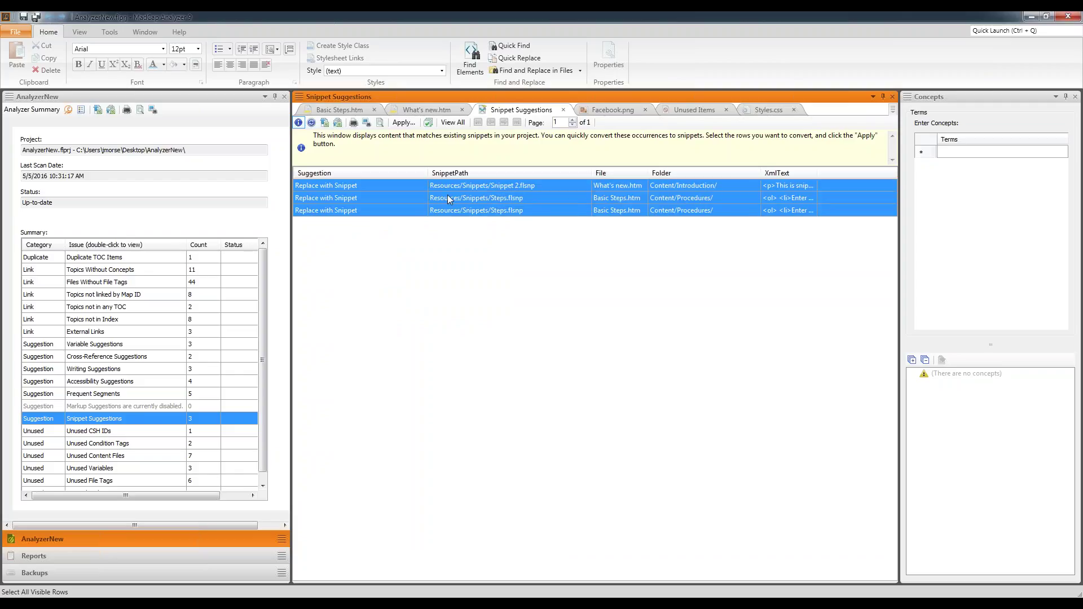
click(402, 123)
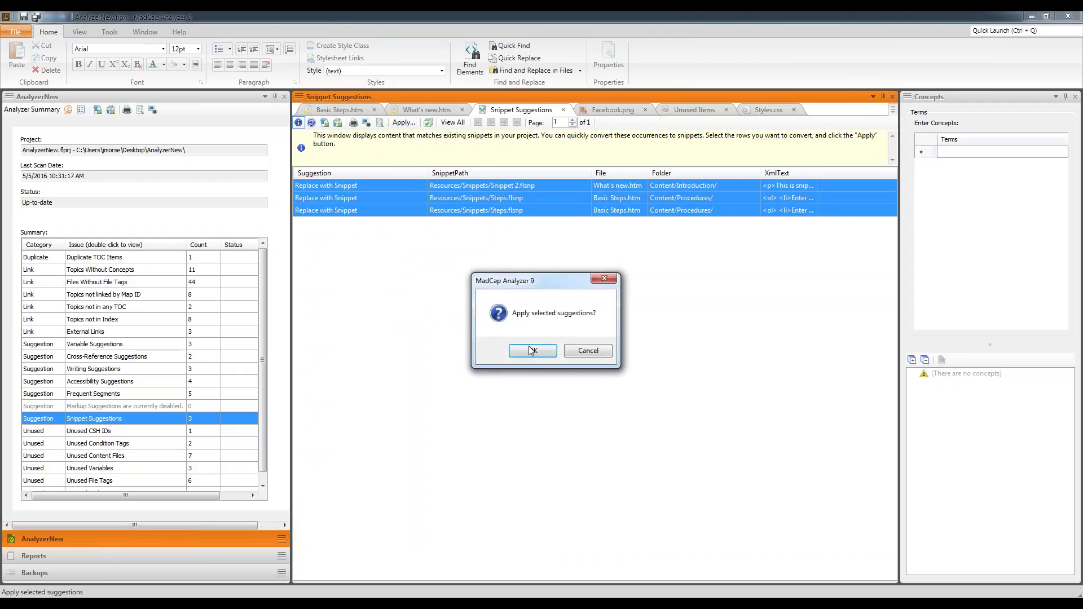
click(532, 351)
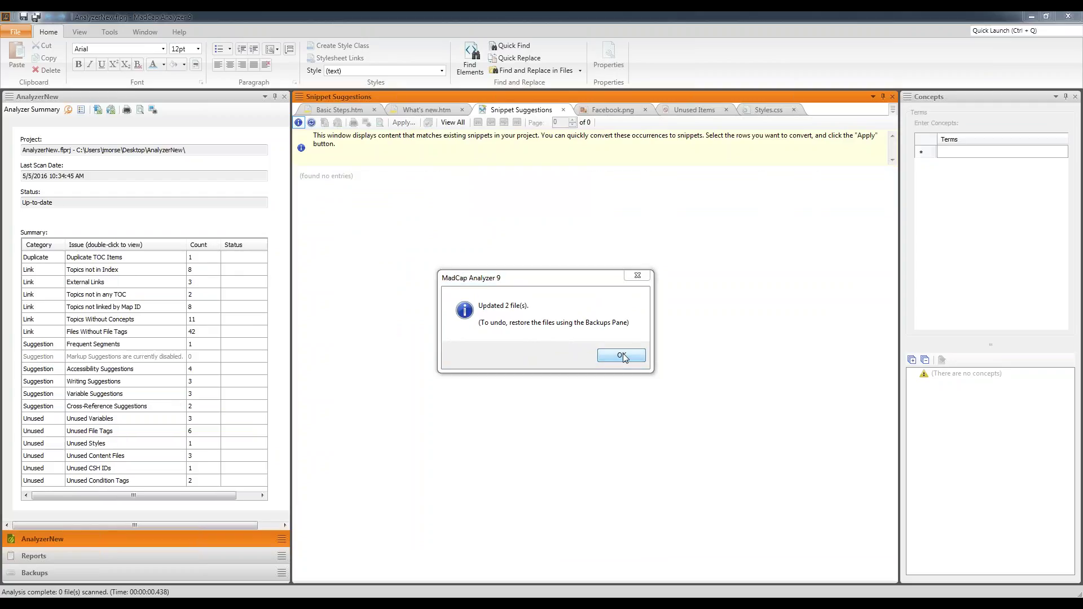
click(622, 354)
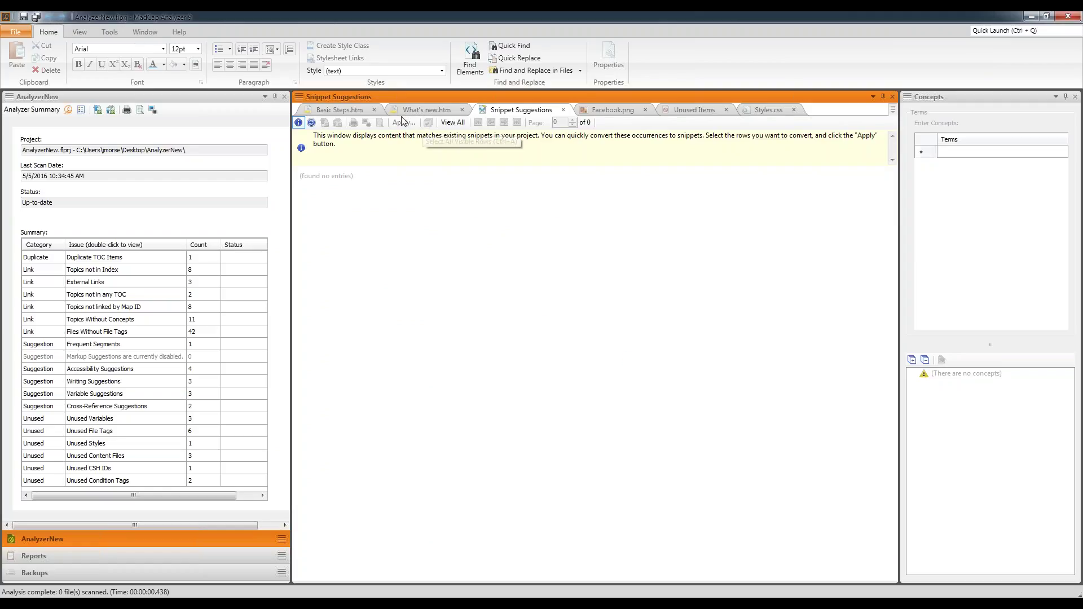
- Check the inserted Steps.flsnp snippet blocks in Basic Steps.htm and return to the Snippet Suggestions list
click(355, 111)
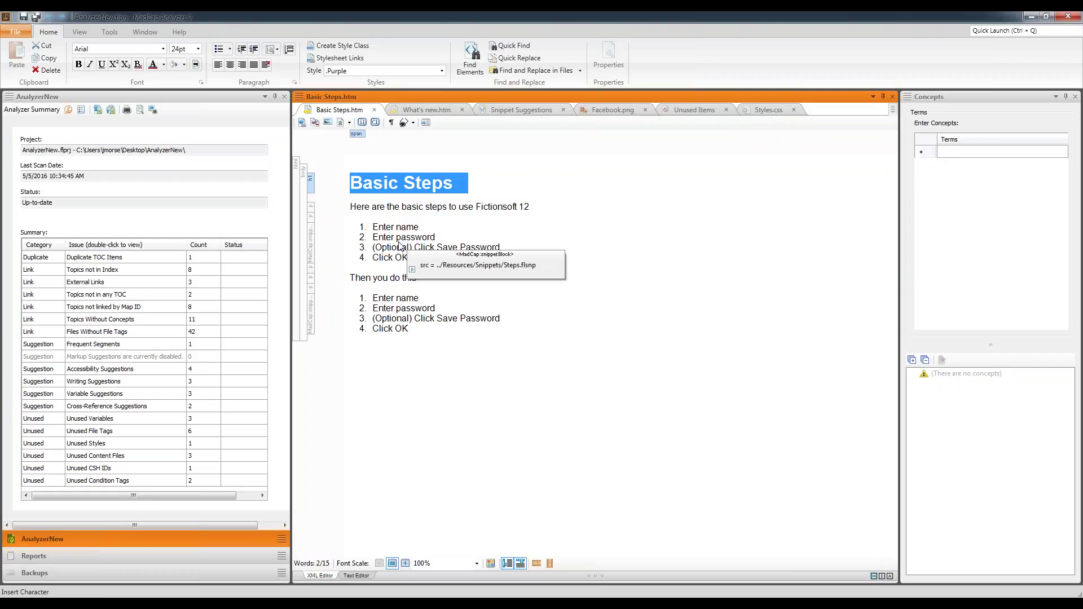
click(395, 264)
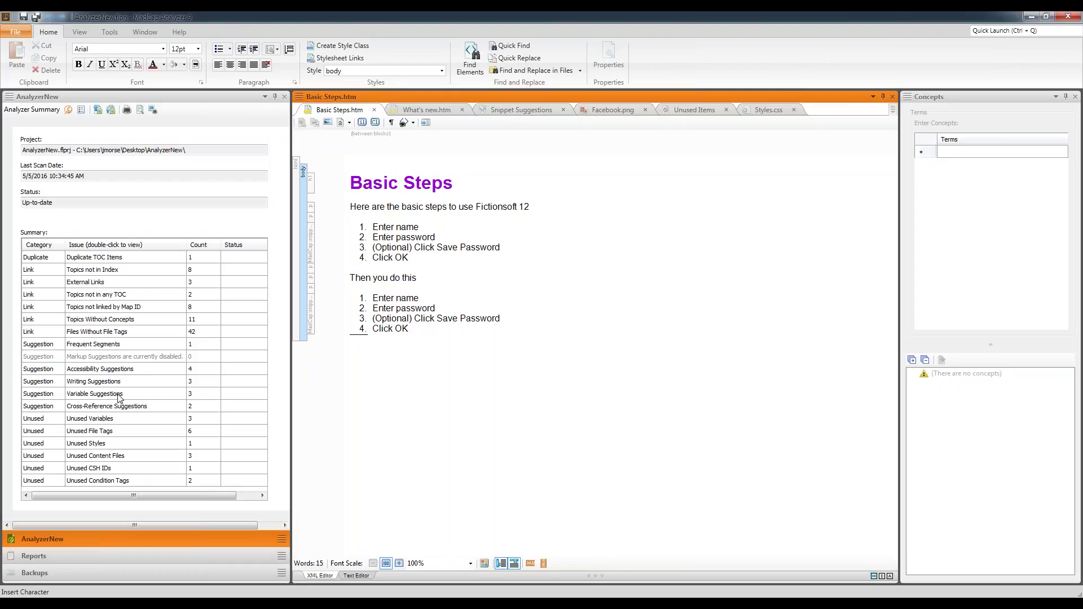
click(520, 110)
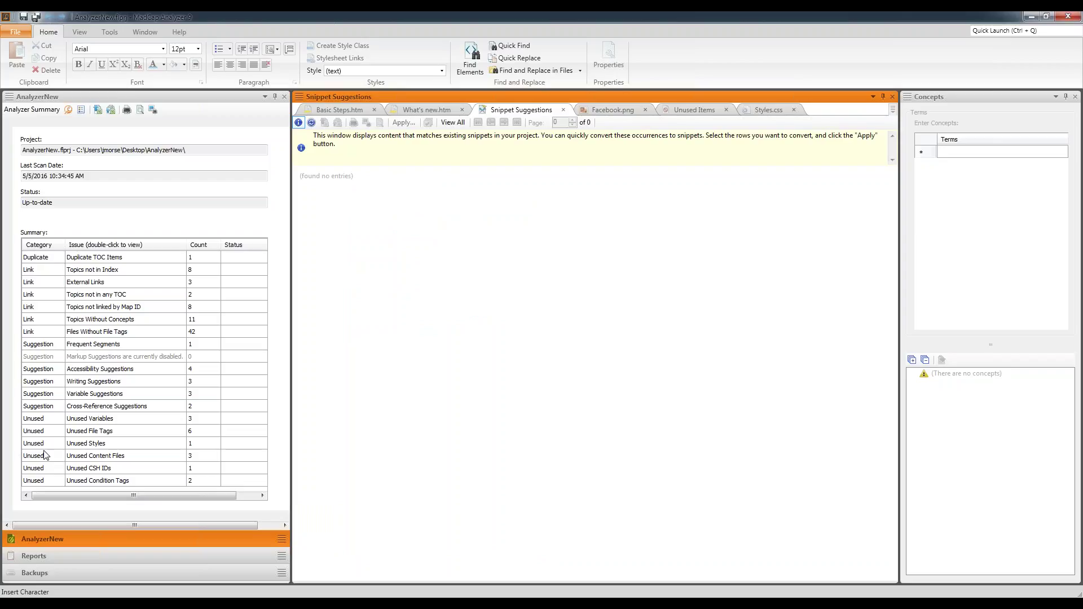
- Open the Variable Suggestions list and view the "Fictionsoft 12" match in Getting Started.htm before returning to the list
double_click(125, 395)
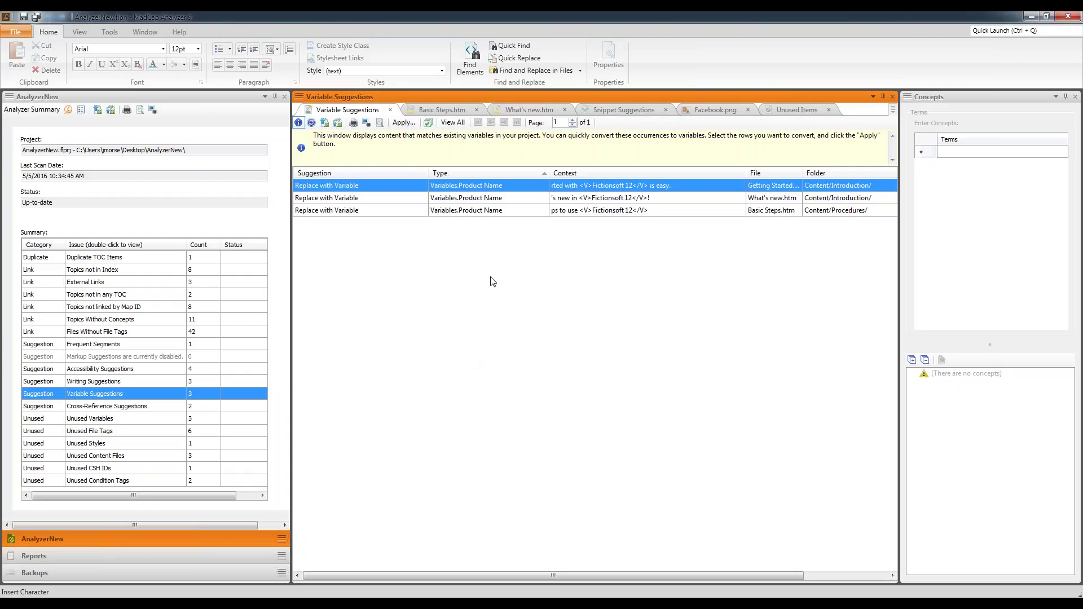
double_click(467, 188)
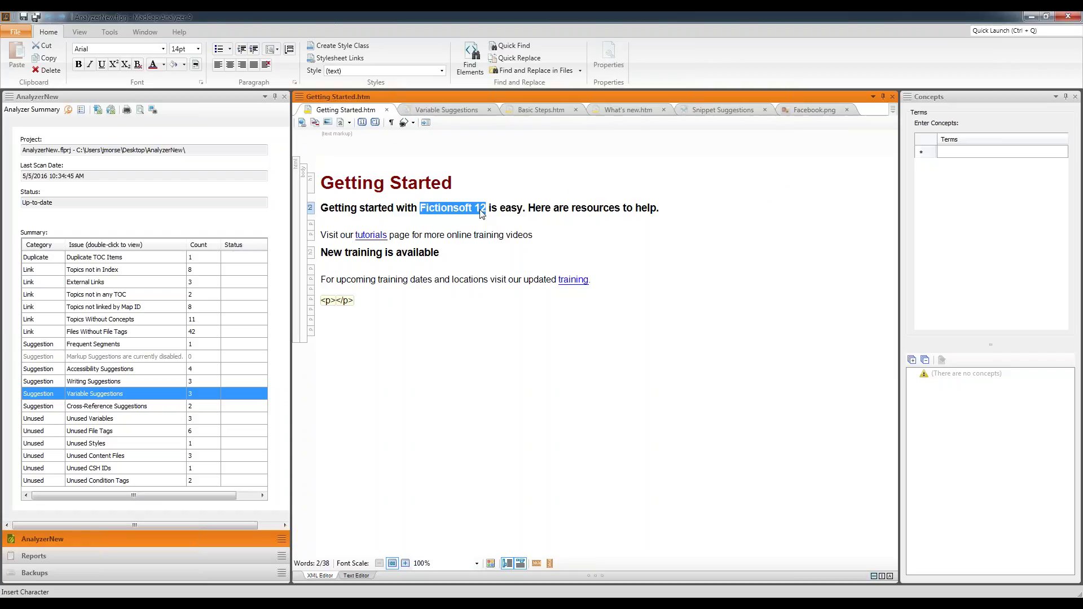
click(449, 110)
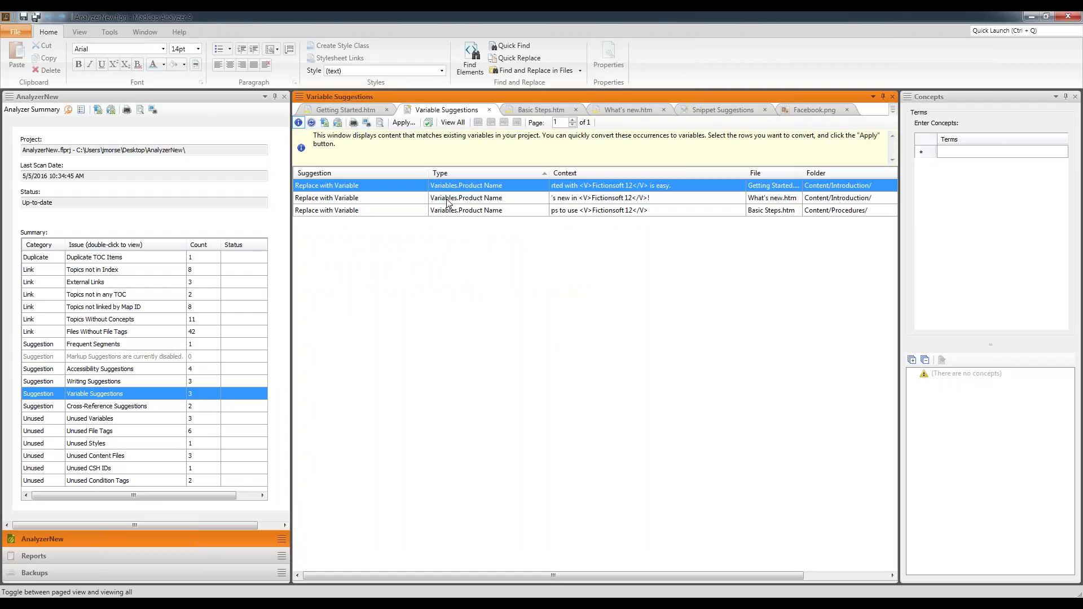
- Apply all three Replace with Variable suggestions for Variables.Product Name, emptying the Backups folder, and check the inserted variable in Getting Started.htm
ctrl+click(448, 199)
ctrl+click(444, 209)
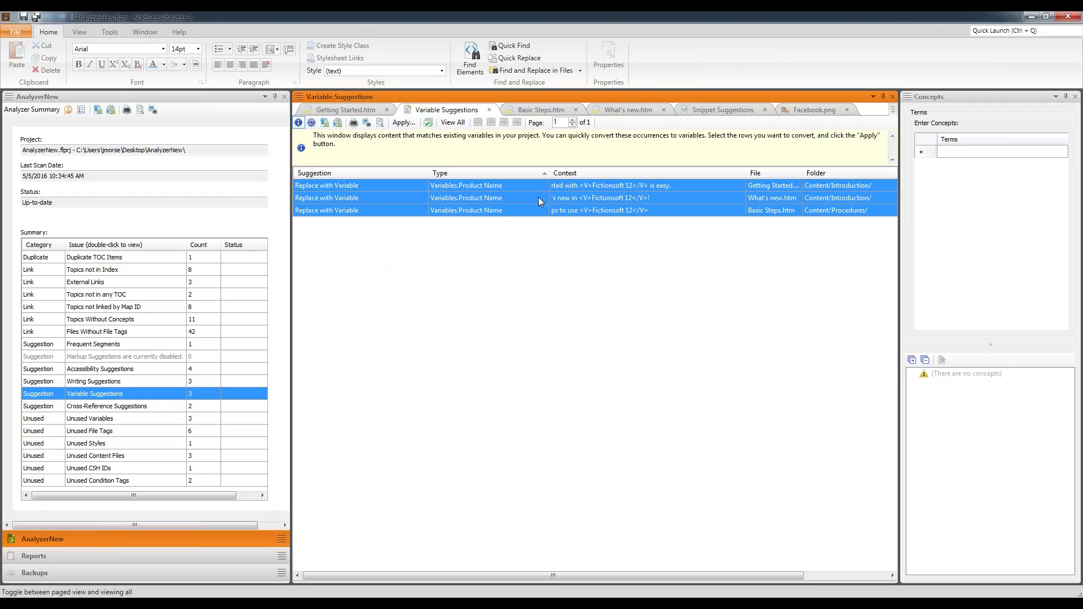
click(403, 122)
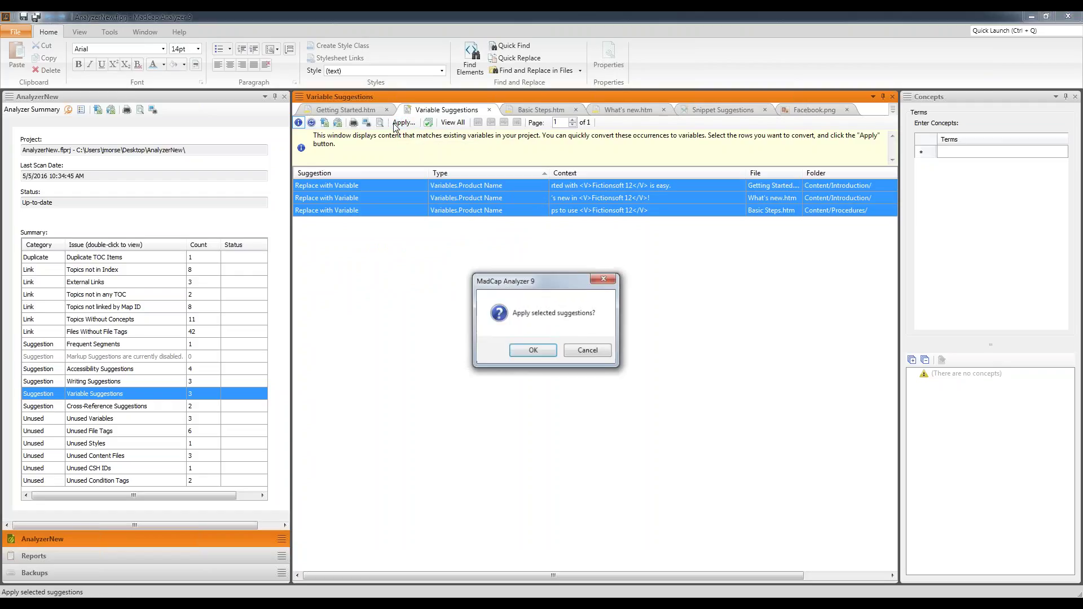
click(530, 350)
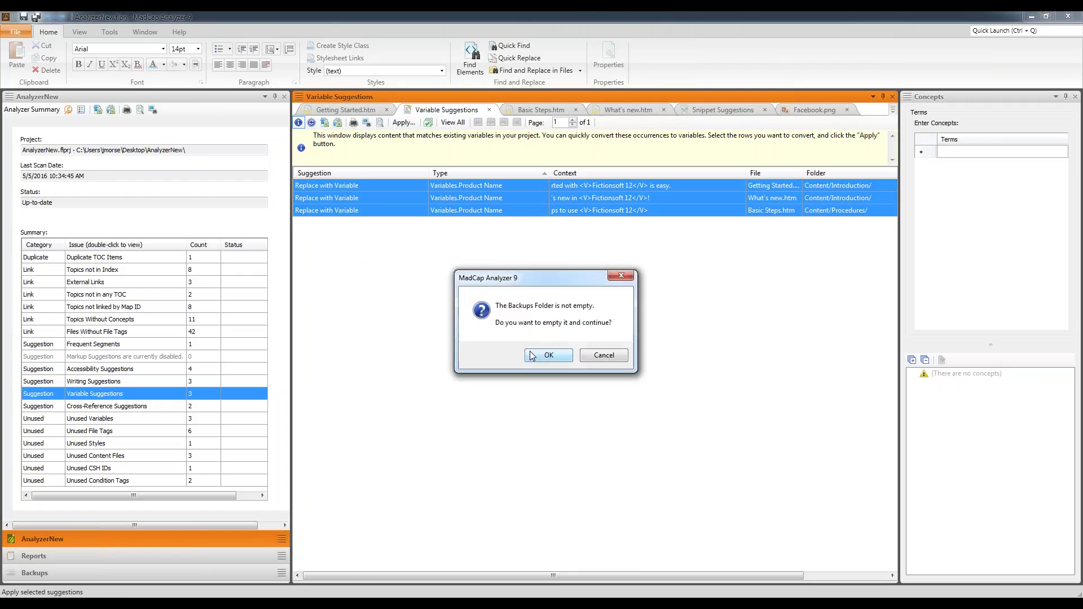
click(529, 350)
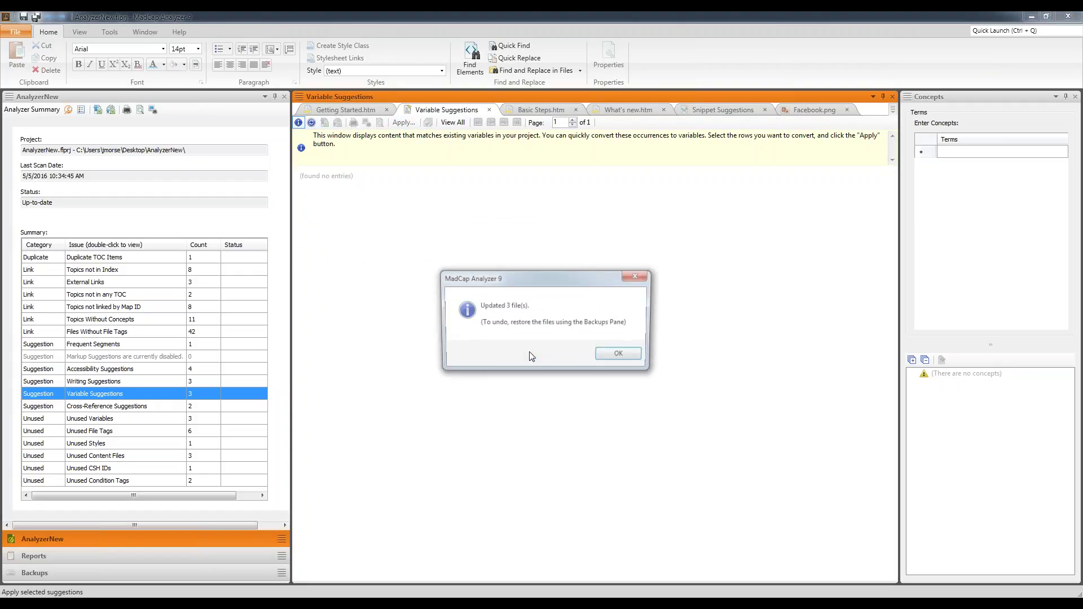
click(621, 355)
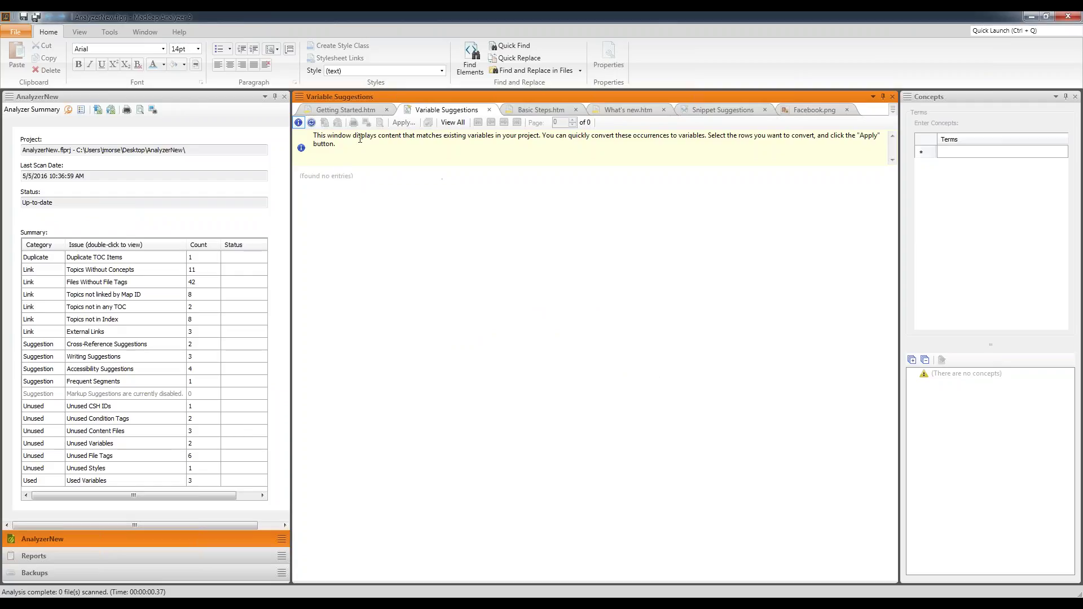
click(357, 109)
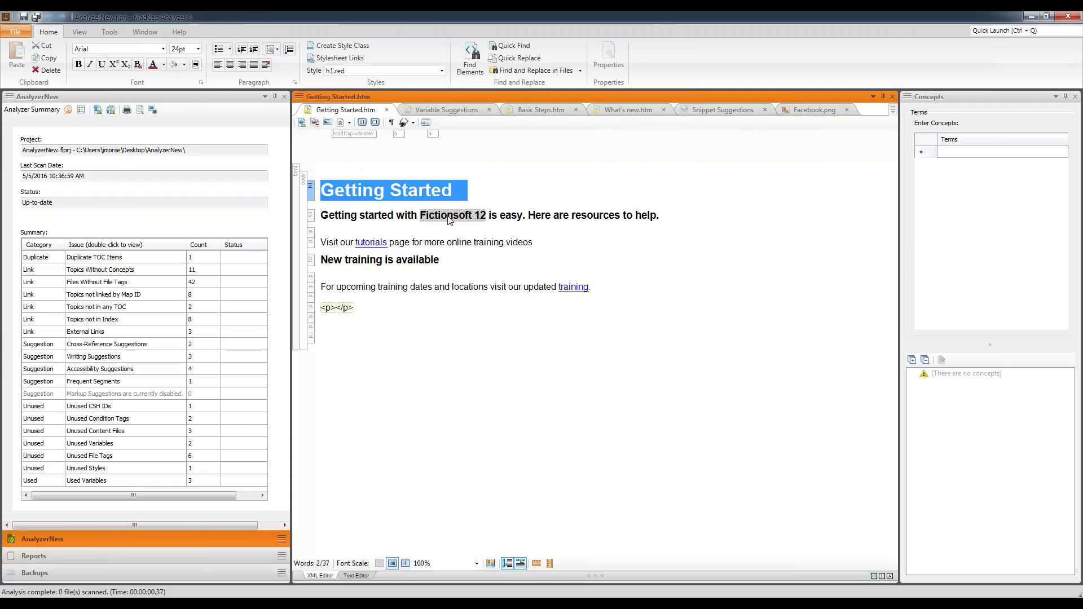
mouse_move(451, 220)
- Open the Frequent Segments list and view the options for creating a variable or snippet from the listed segment
double_click(99, 383)
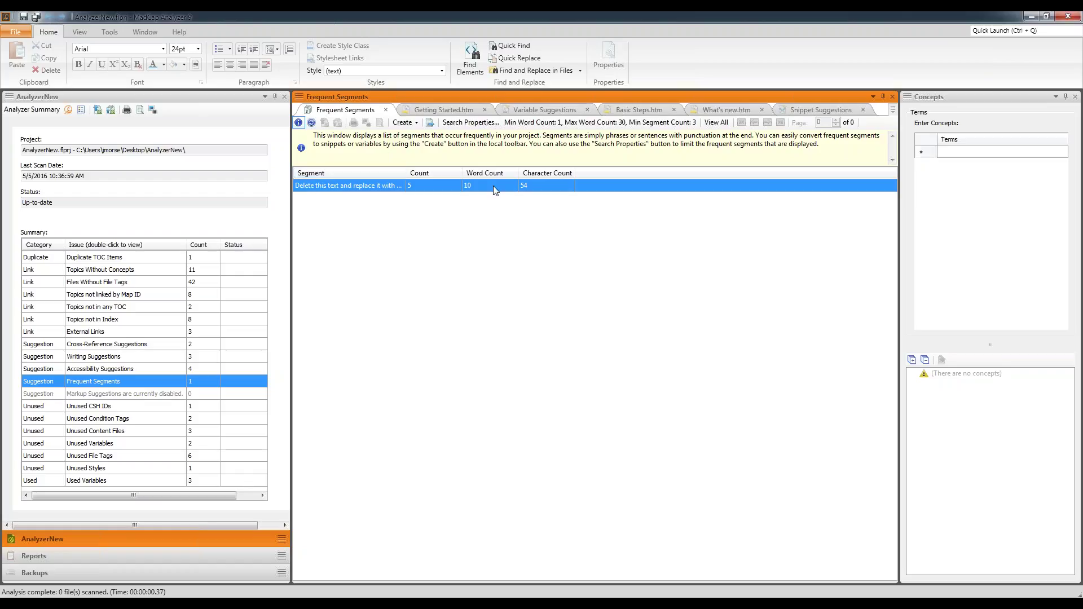
click(414, 129)
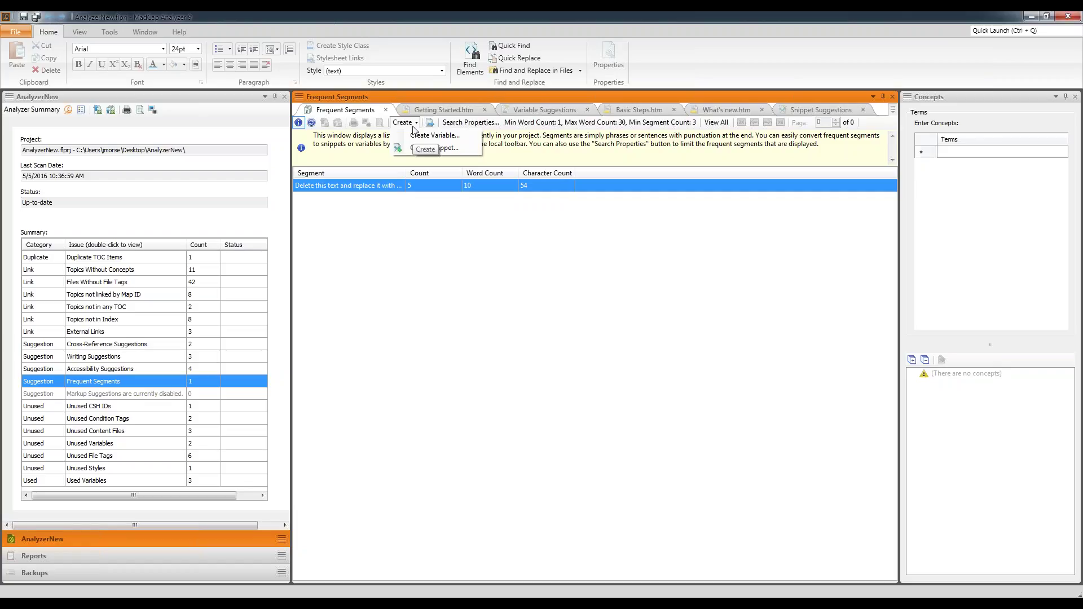
click(423, 127)
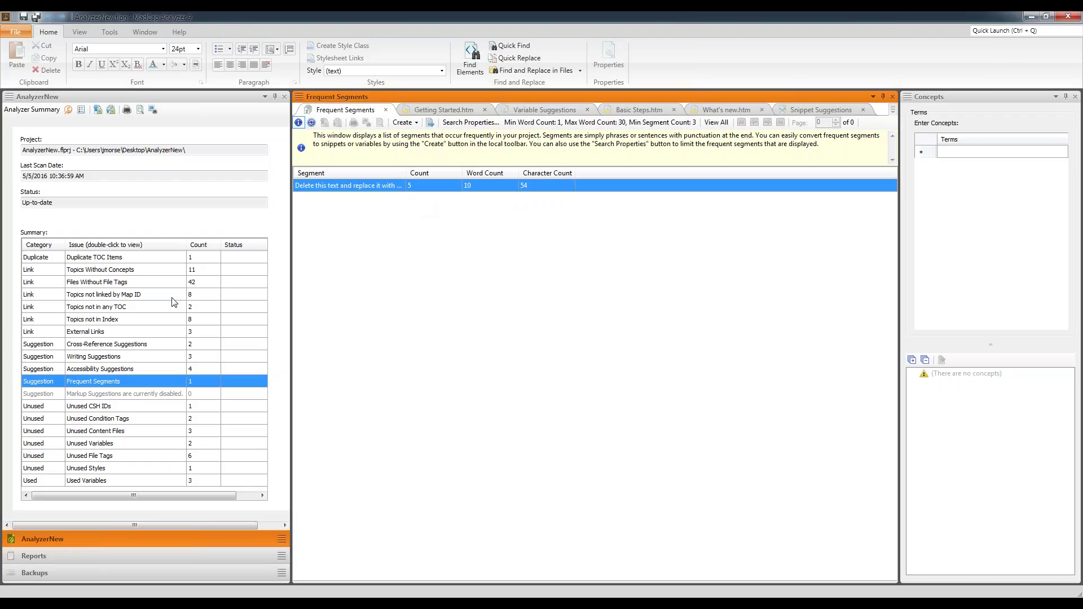
- Open the Cross-Reference Suggestions and convert both hyperlinks in What's new.htm to cross-references with the default properties
double_click(96, 345)
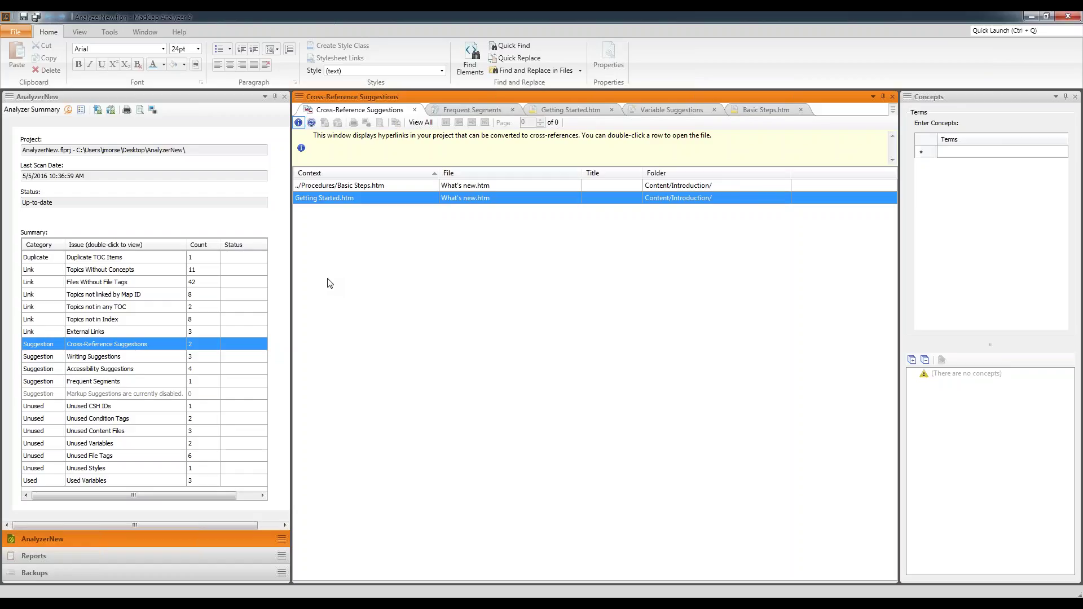
click(394, 190)
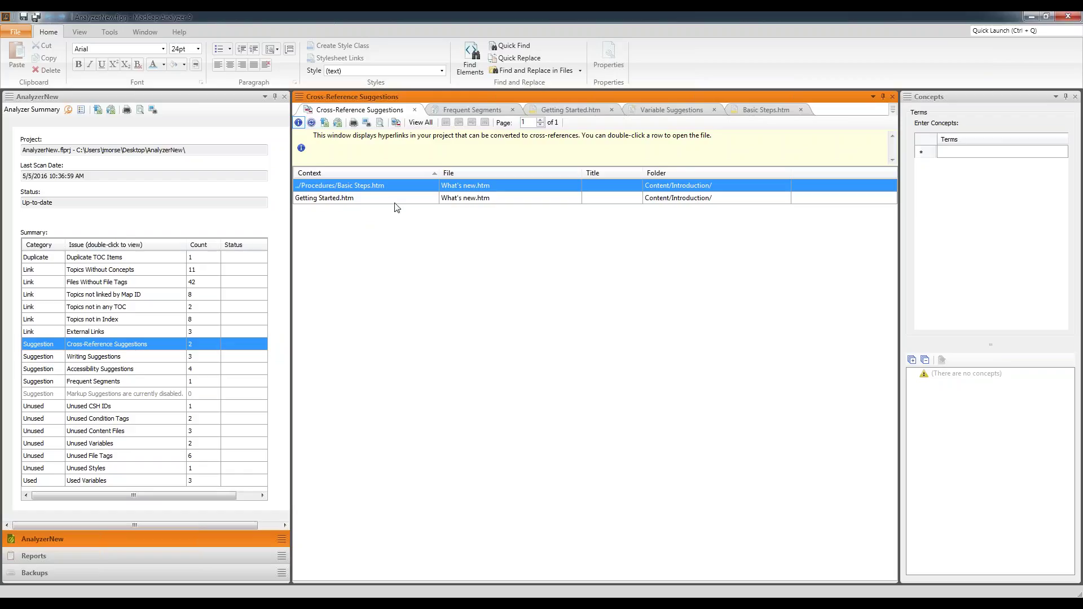
shift+click(366, 198)
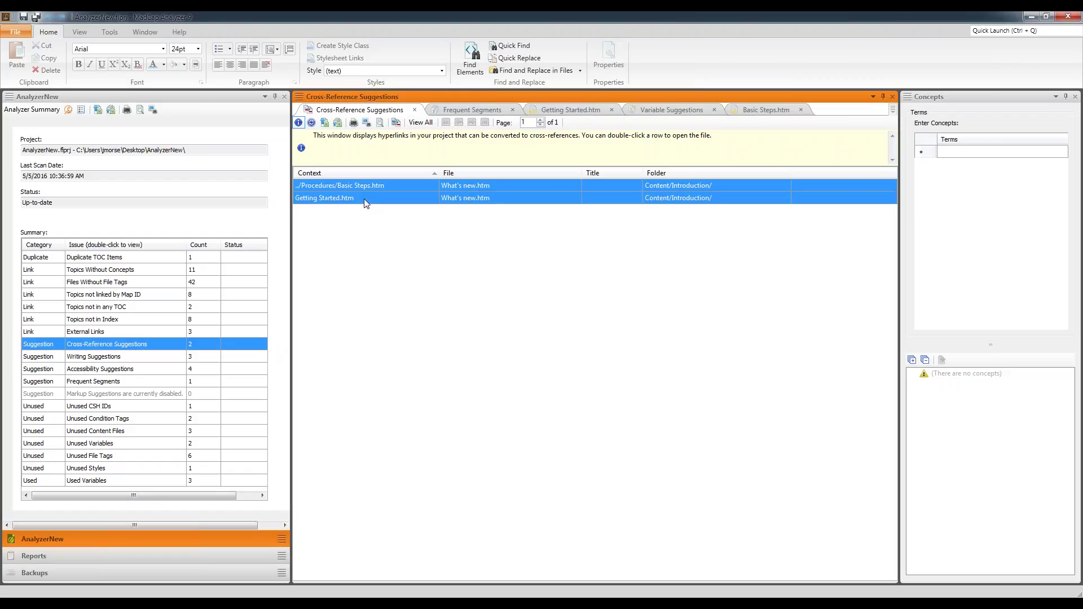
click(398, 125)
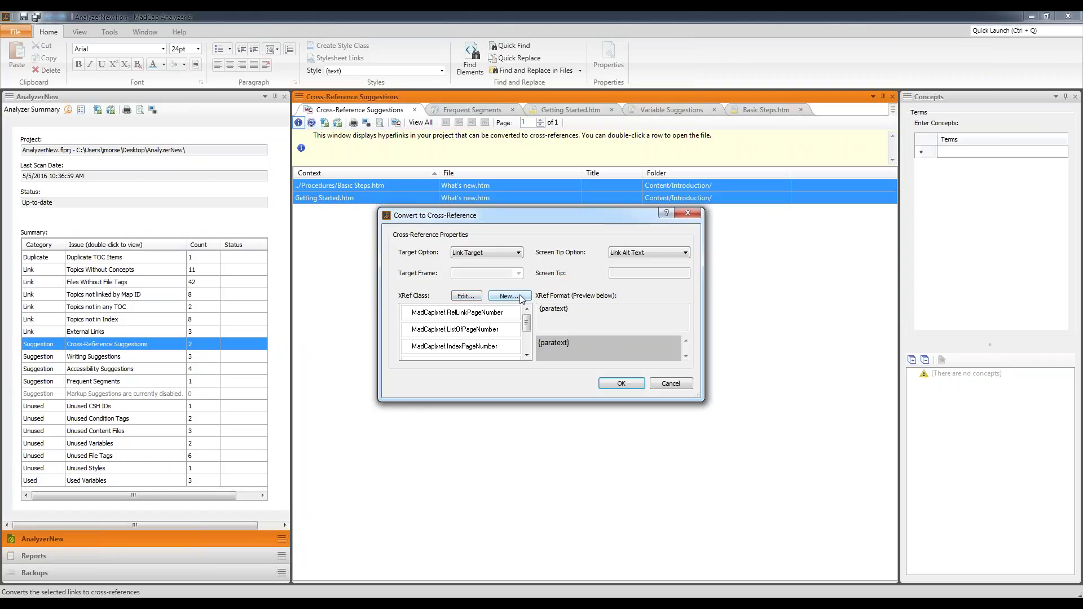
click(624, 384)
click(554, 364)
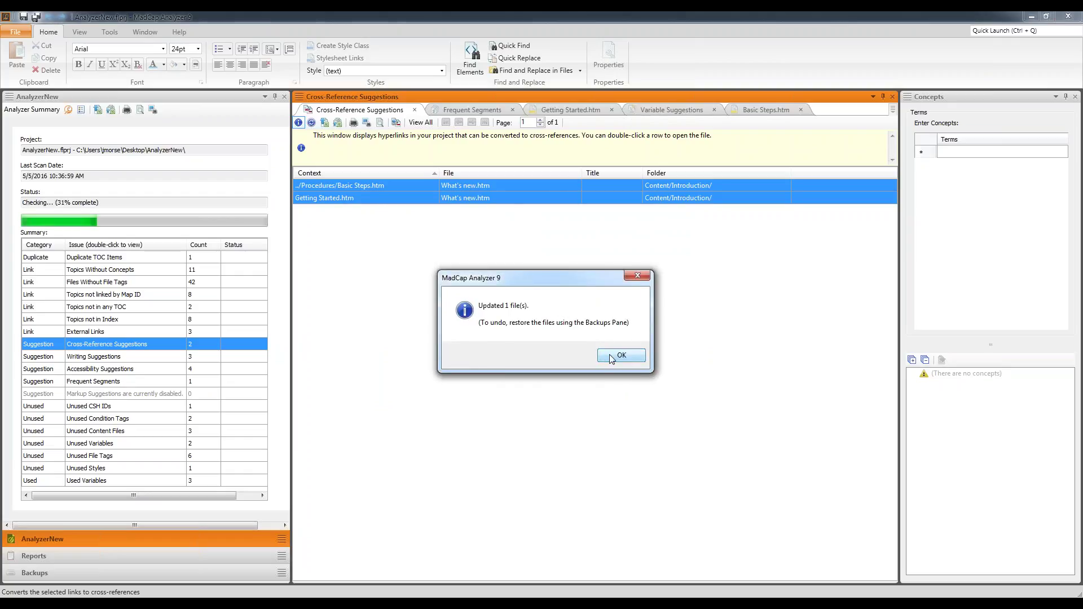
click(620, 356)
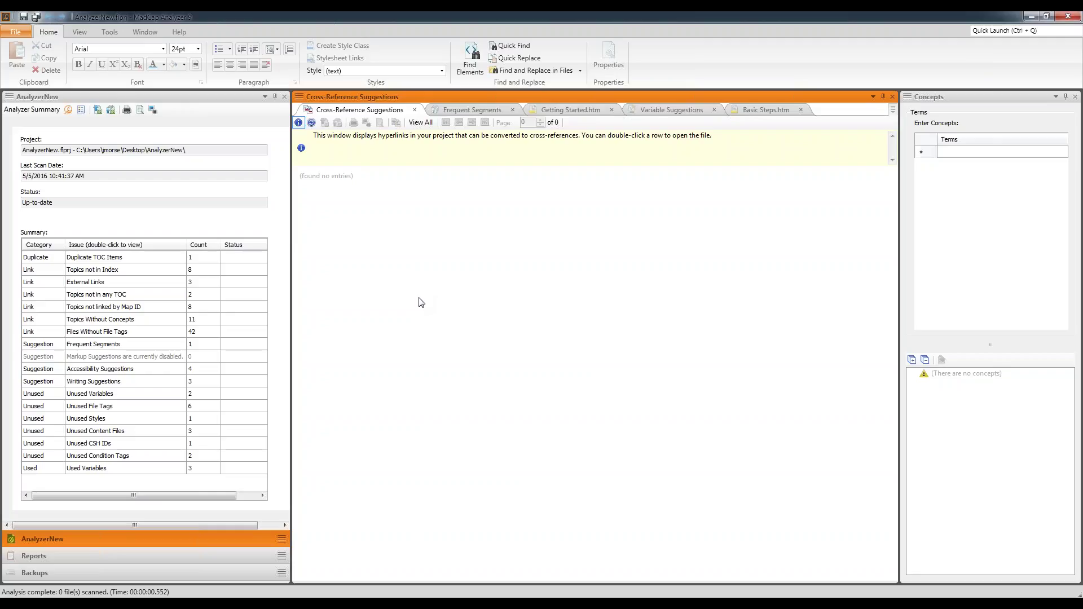
click(560, 111)
click(472, 110)
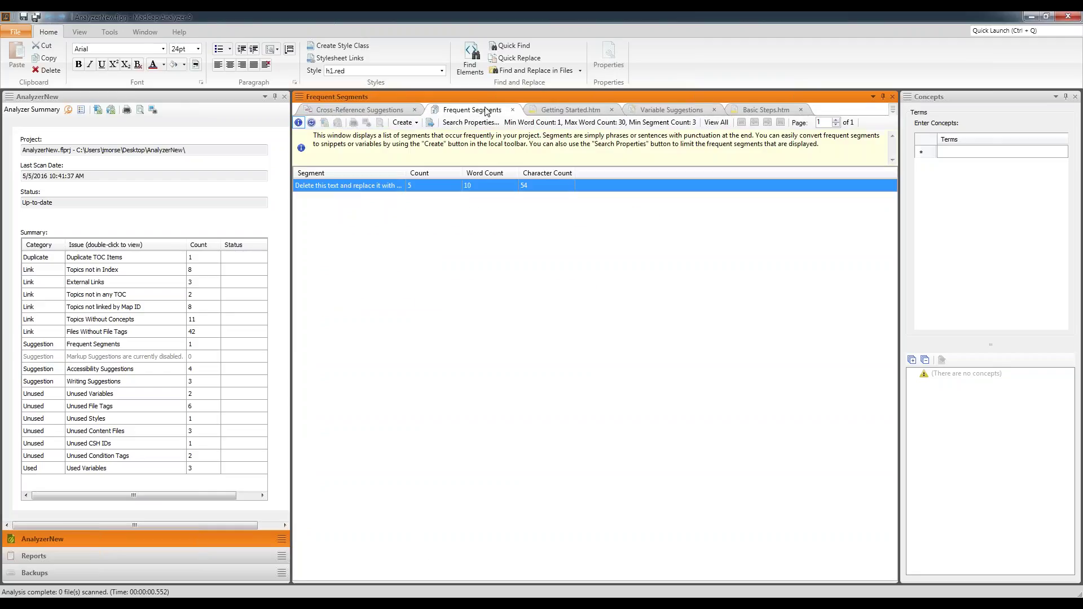
click(768, 112)
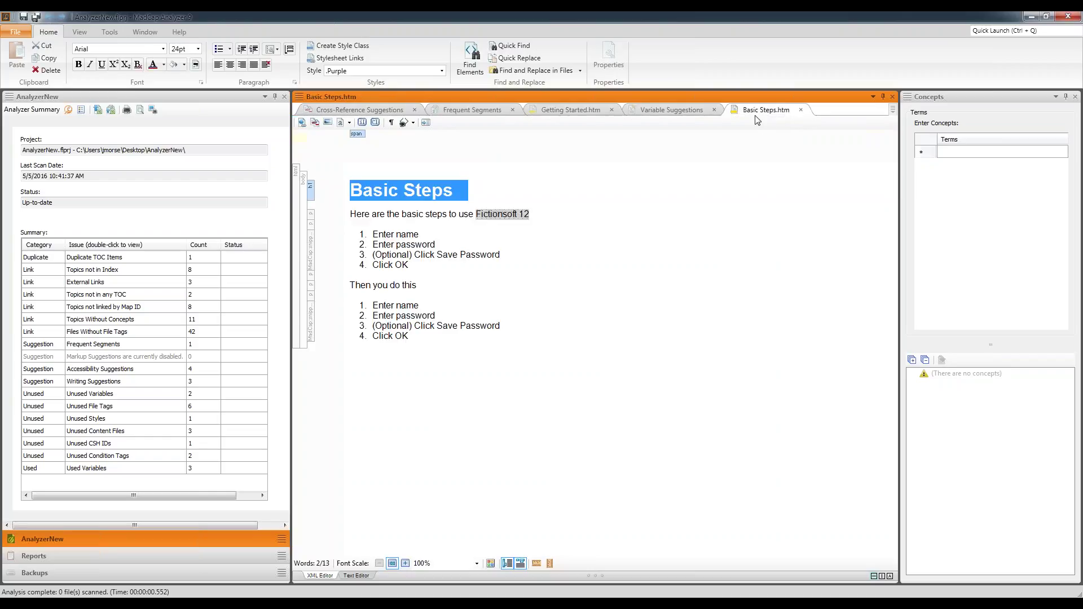
- Switch to MadCap Flare, open What's new.htm and update its cross-references
mouse_move(272, 597)
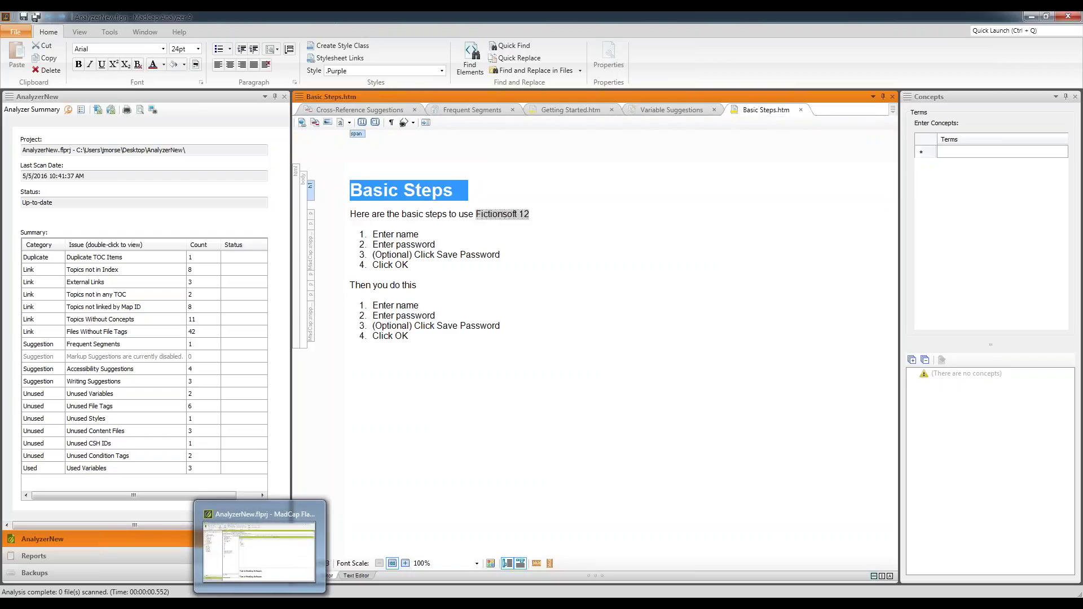
click(271, 572)
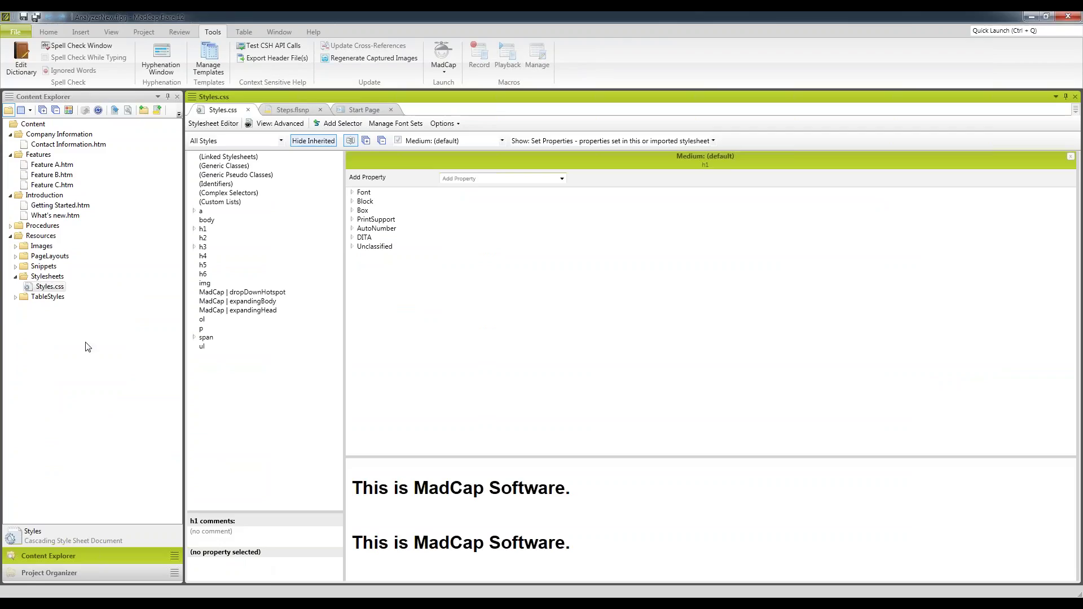
click(44, 217)
double_click(44, 216)
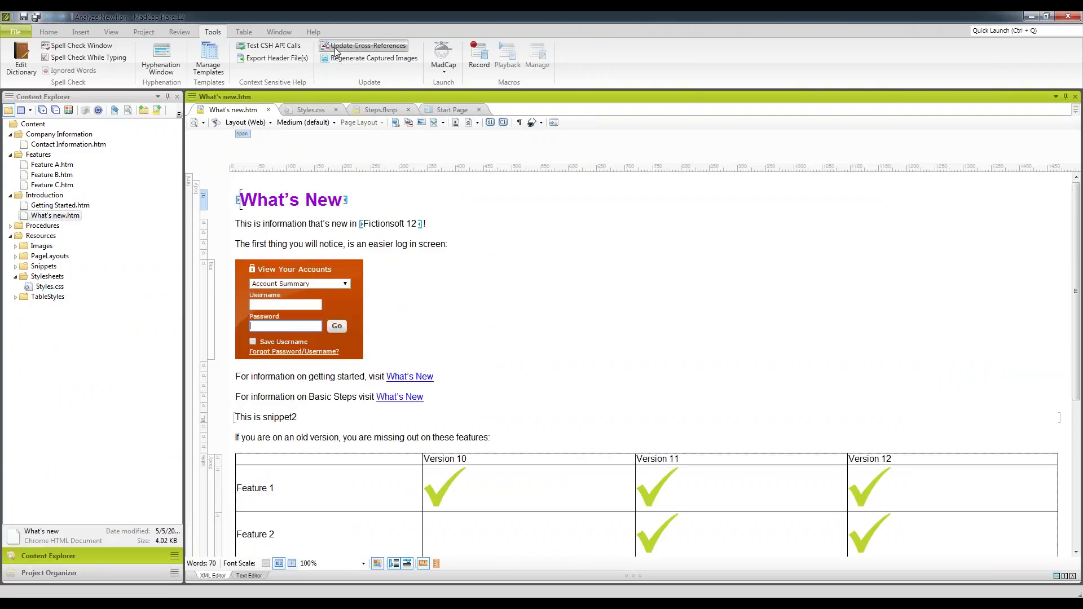
click(363, 46)
click(608, 392)
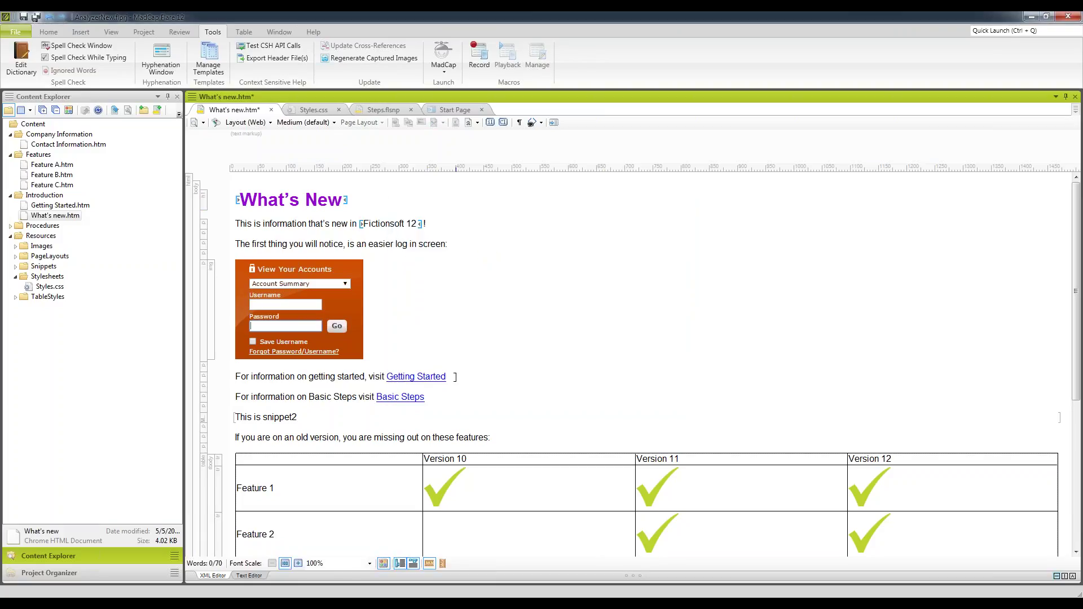
mouse_move(443, 377)
mouse_move(399, 380)
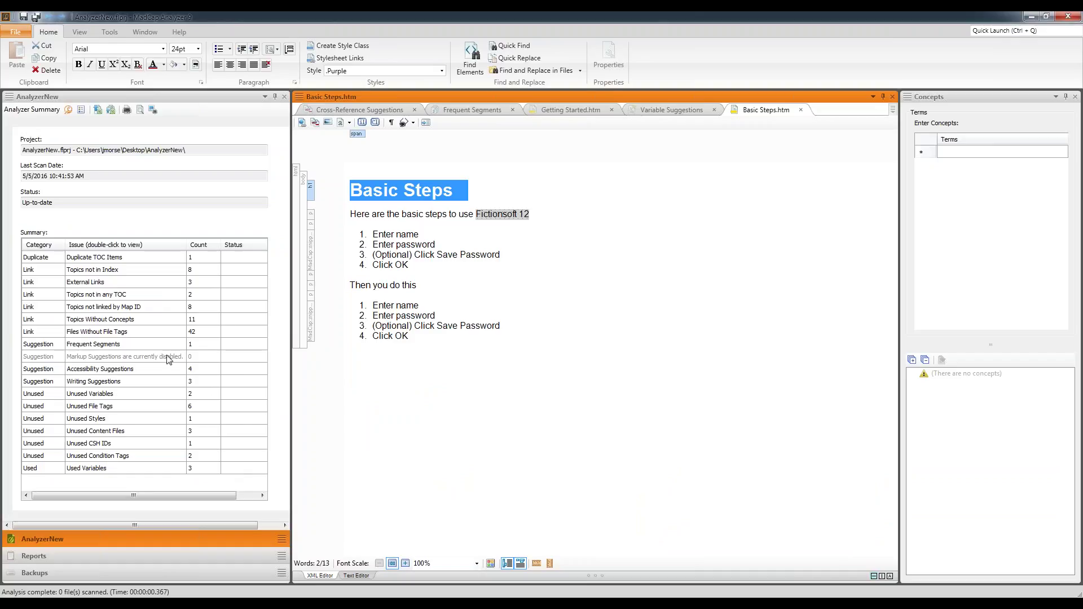
- Open the Duplicate TOC Items list, view the Feature A.htm entries in the Master TOC, and close the TOC
double_click(118, 260)
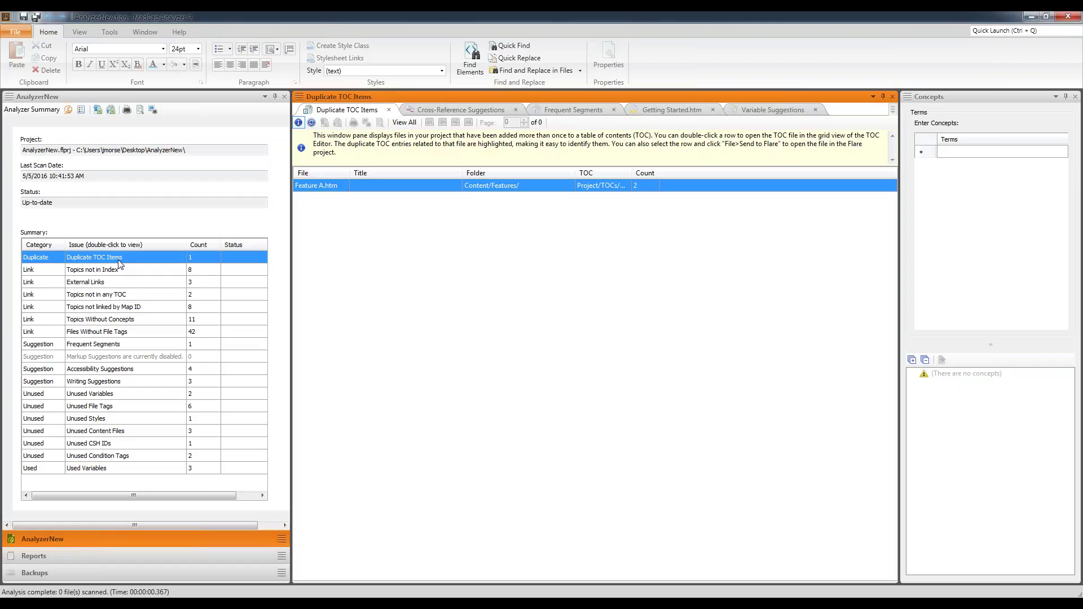
double_click(330, 186)
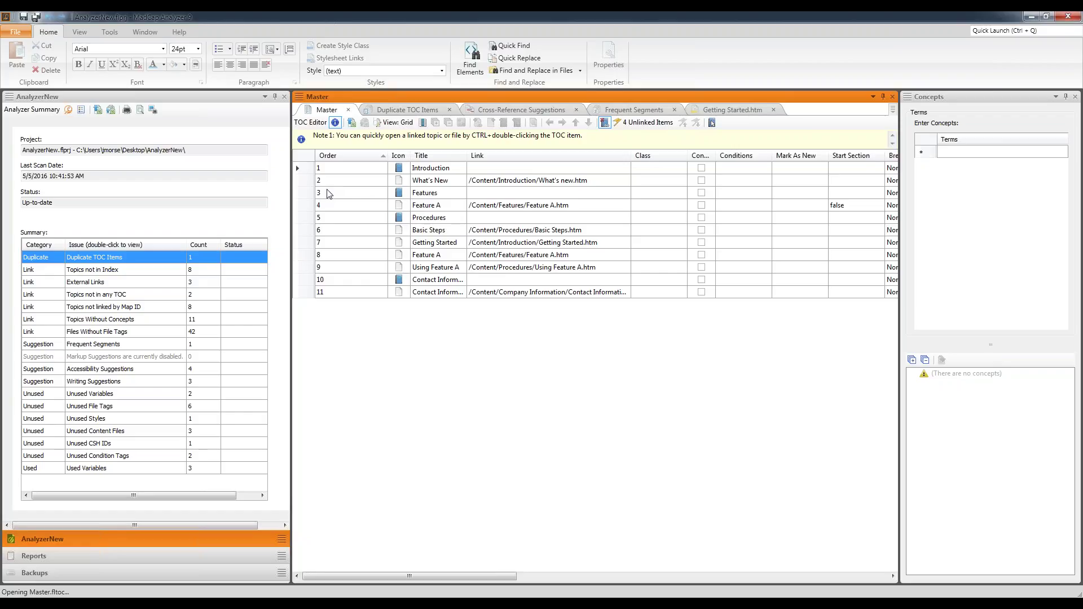
click(348, 109)
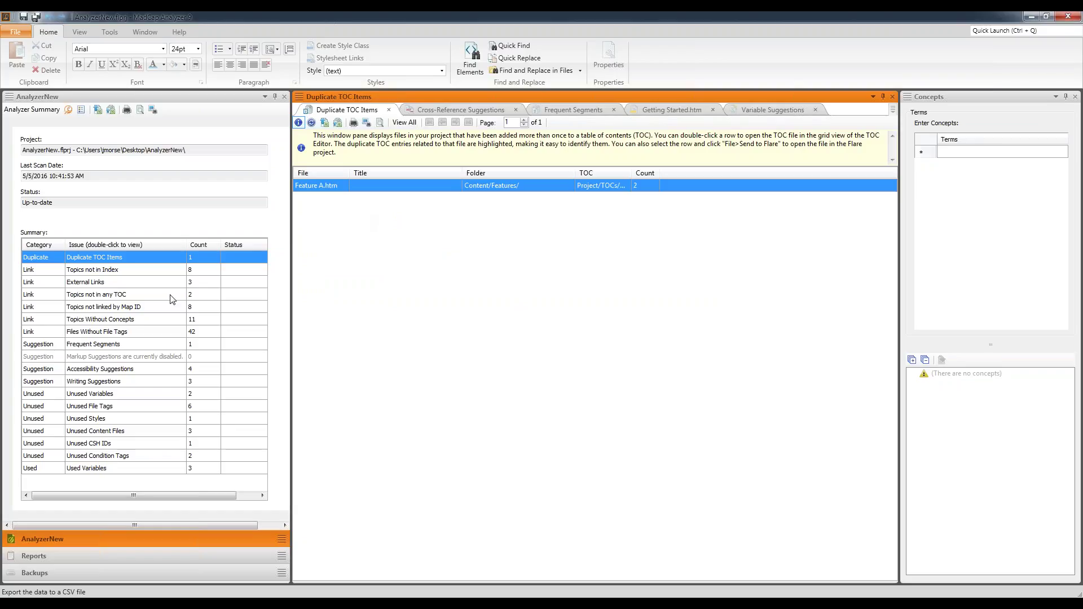
- Open the Topics Without Concepts list and view the contact information topic from it
double_click(129, 320)
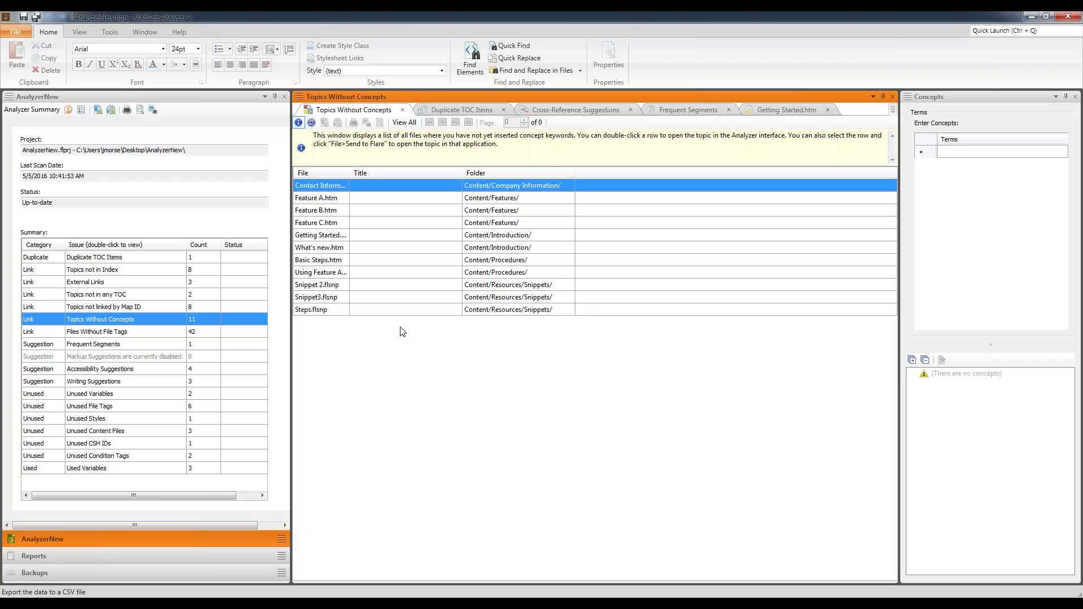
double_click(340, 186)
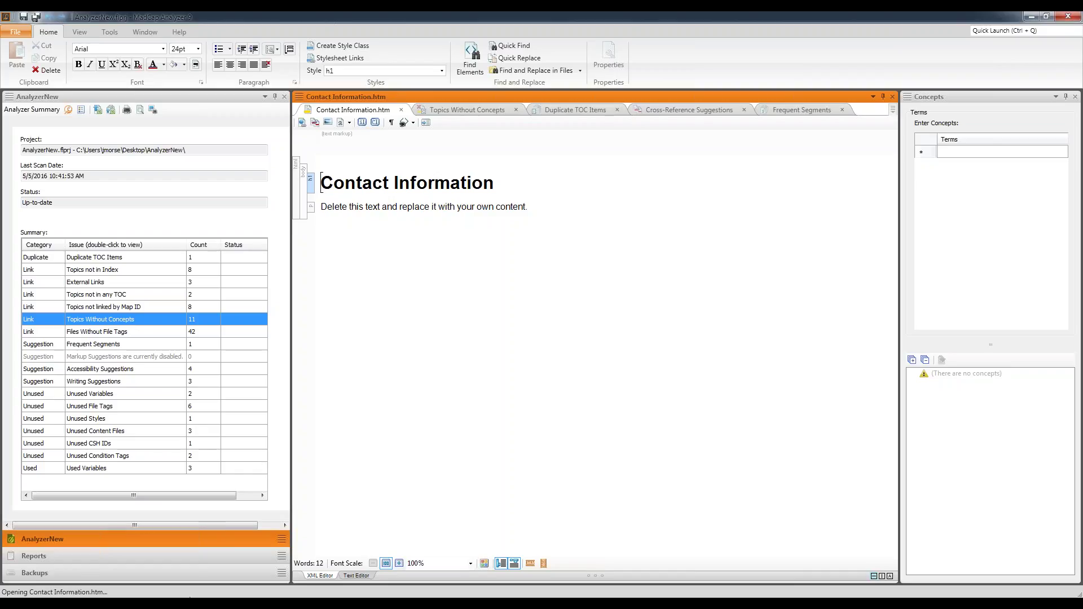
- Switch to the browser, maximize Flare's Online Help, enter "topic" as the search term and browse the search filter list
mouse_move(124, 574)
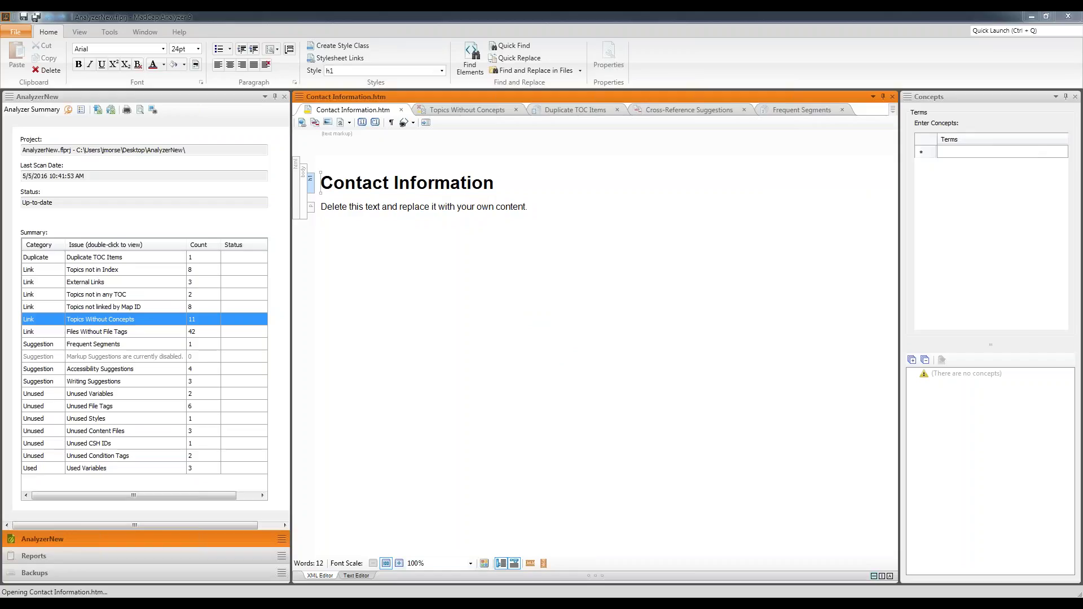
drag(1082, 57, 541, 55)
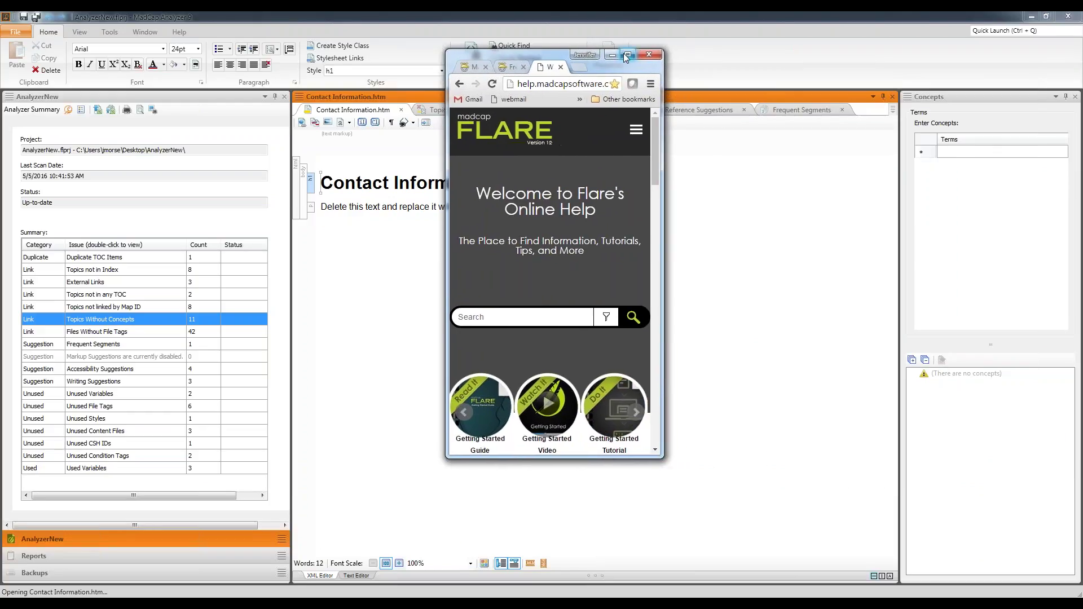
click(626, 55)
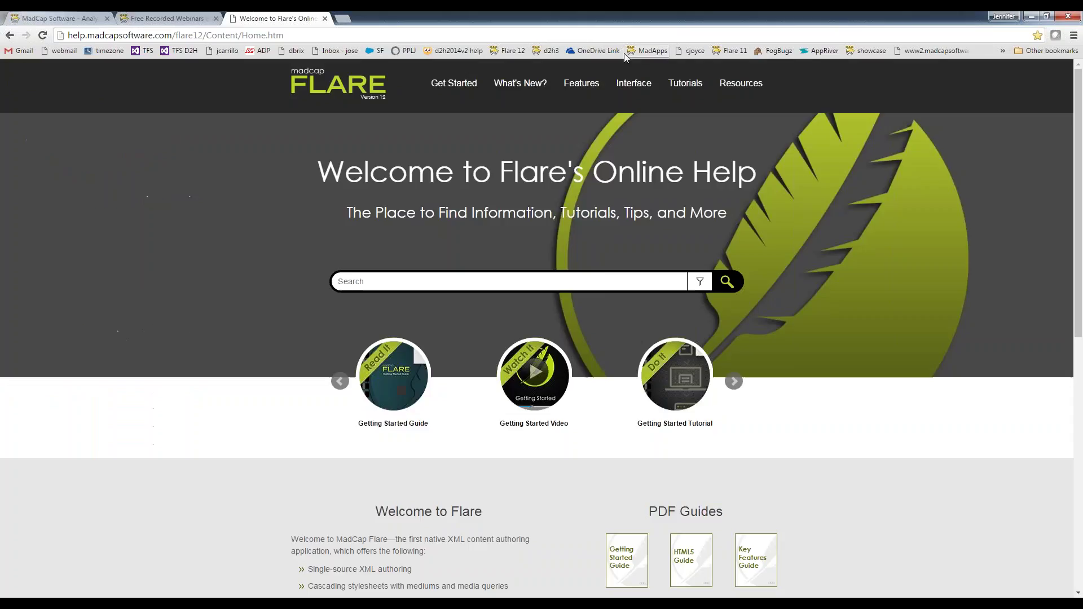
click(698, 283)
click(578, 288)
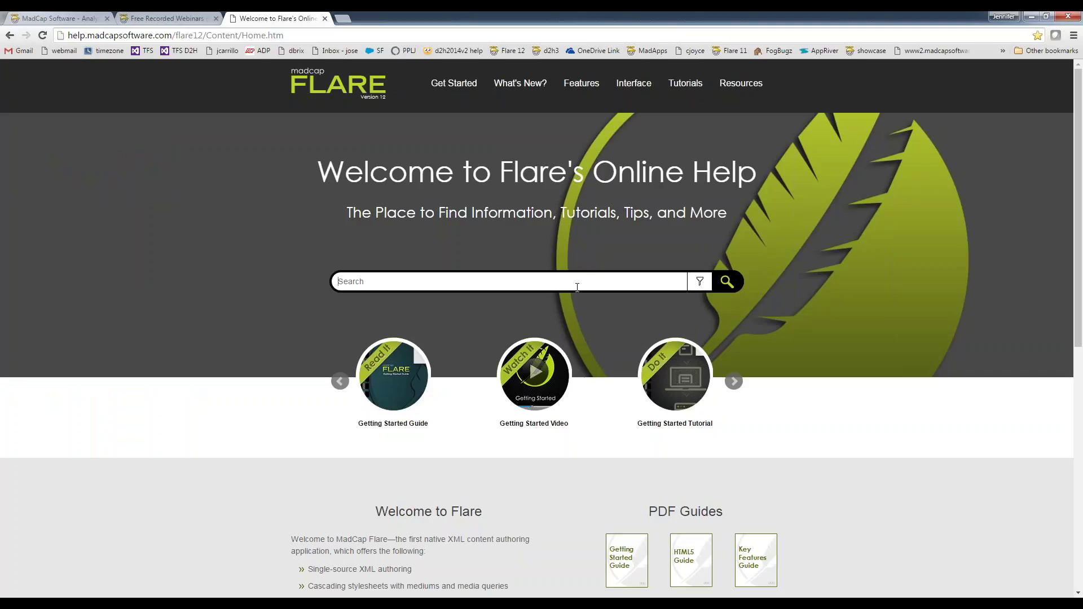
text(topic)
click(703, 287)
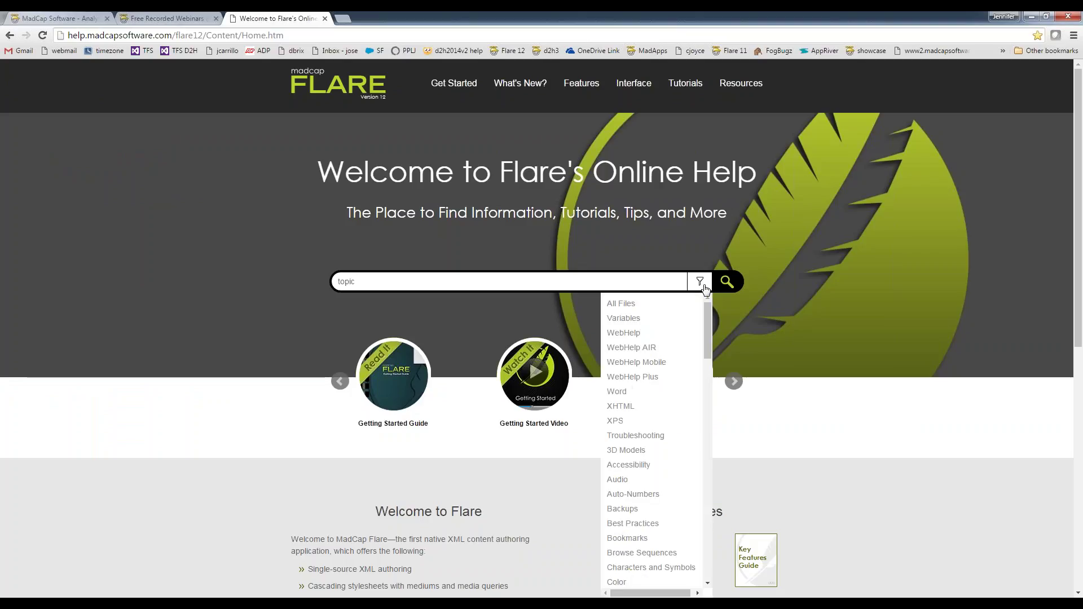
drag(708, 333, 709, 397)
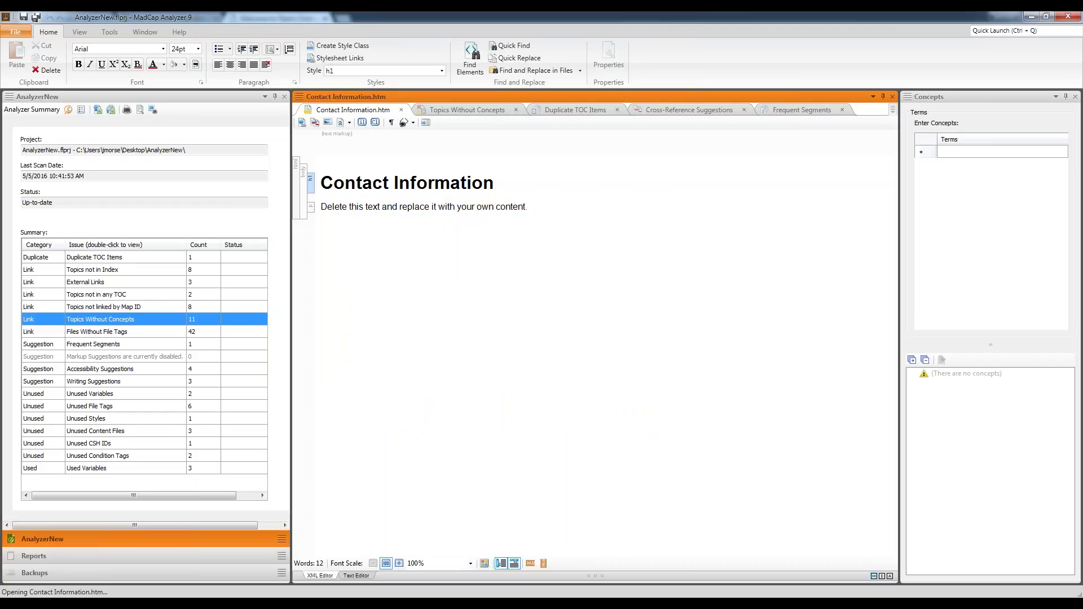
- Switch to the PowerPoint slide show and advance to the certified training offer slide
mouse_move(224, 603)
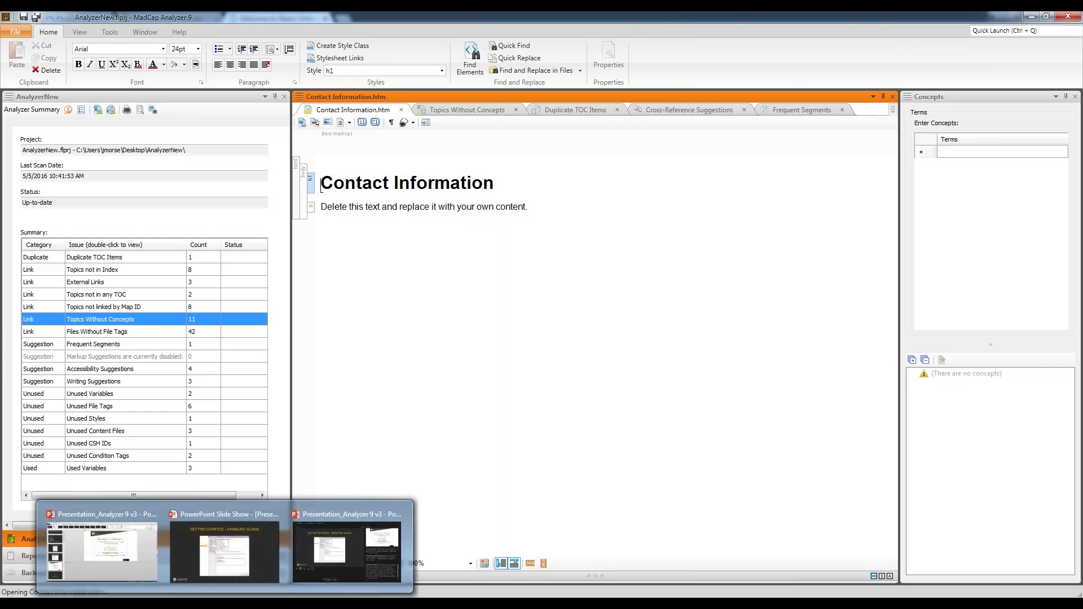
click(224, 550)
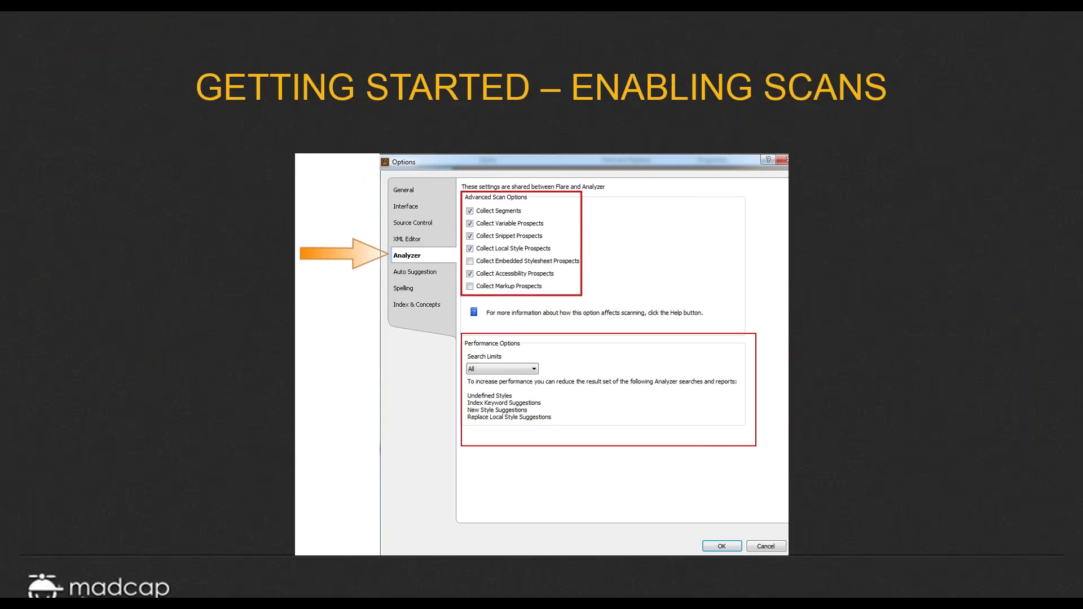
click(468, 504)
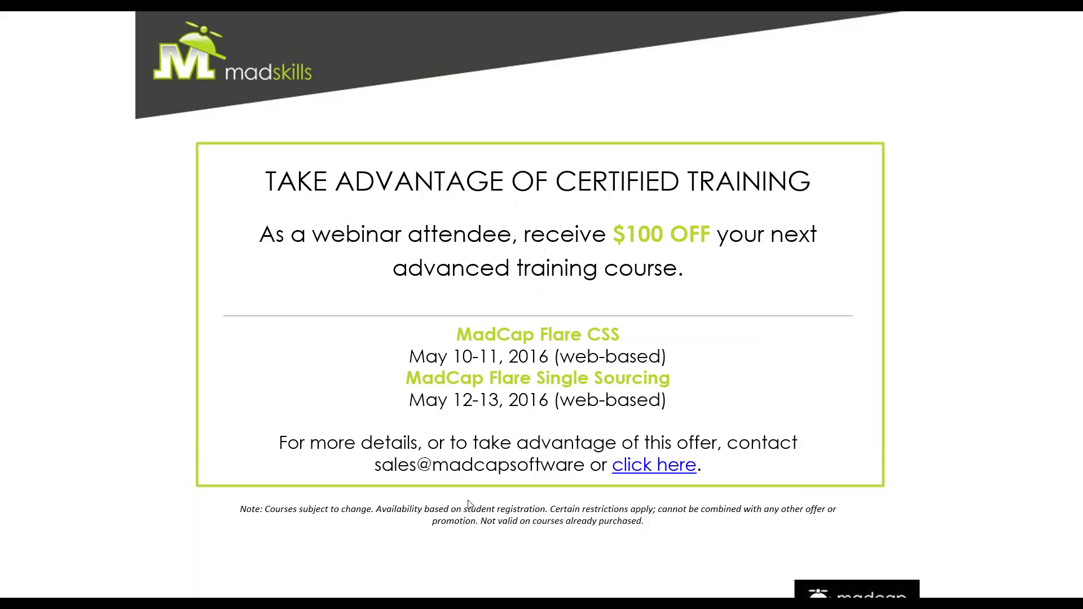